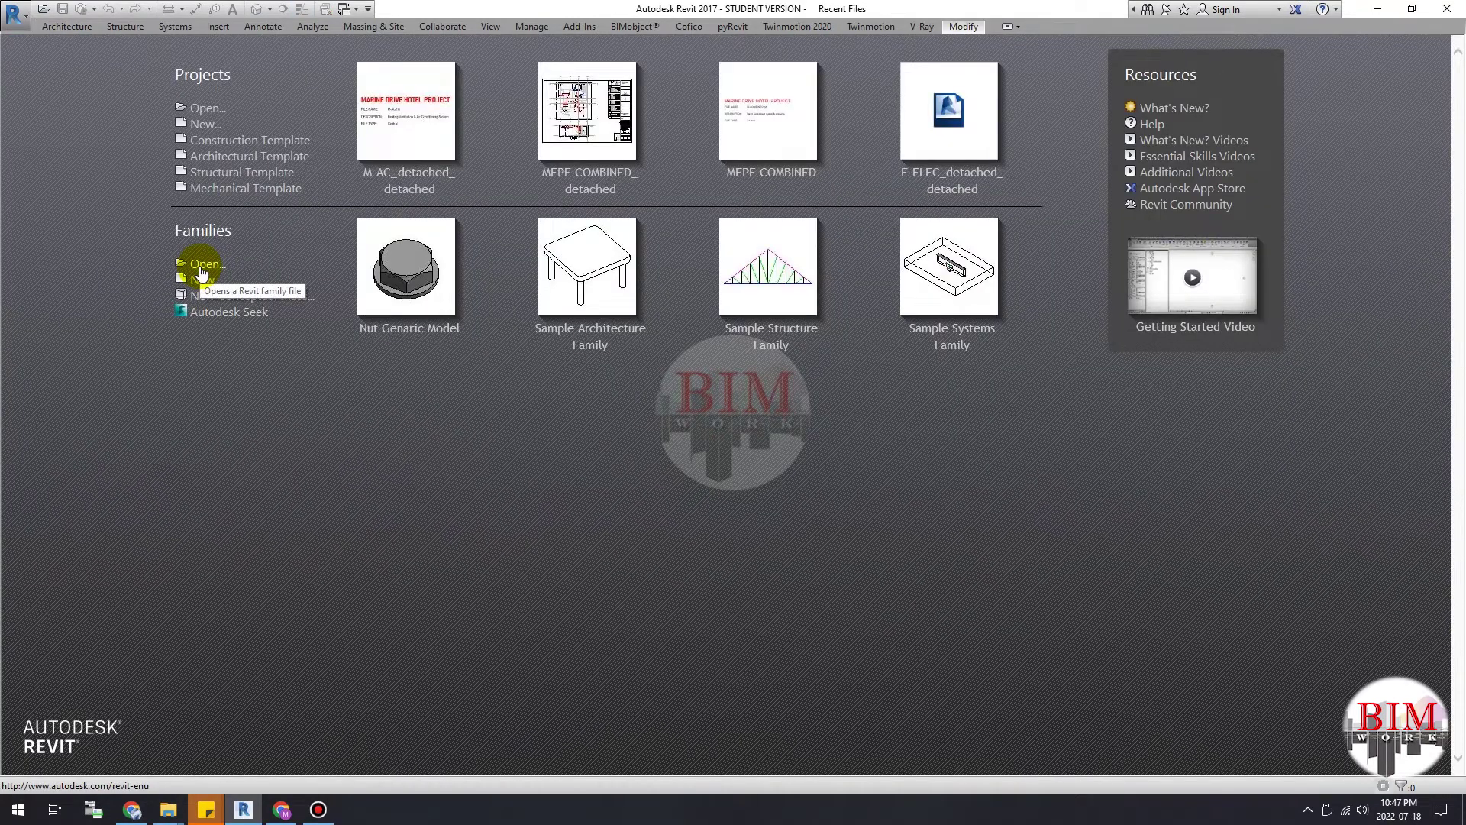
Step: Open Nut Generic Model.rfa from the Desktop in the family editor
left_click(201, 266)
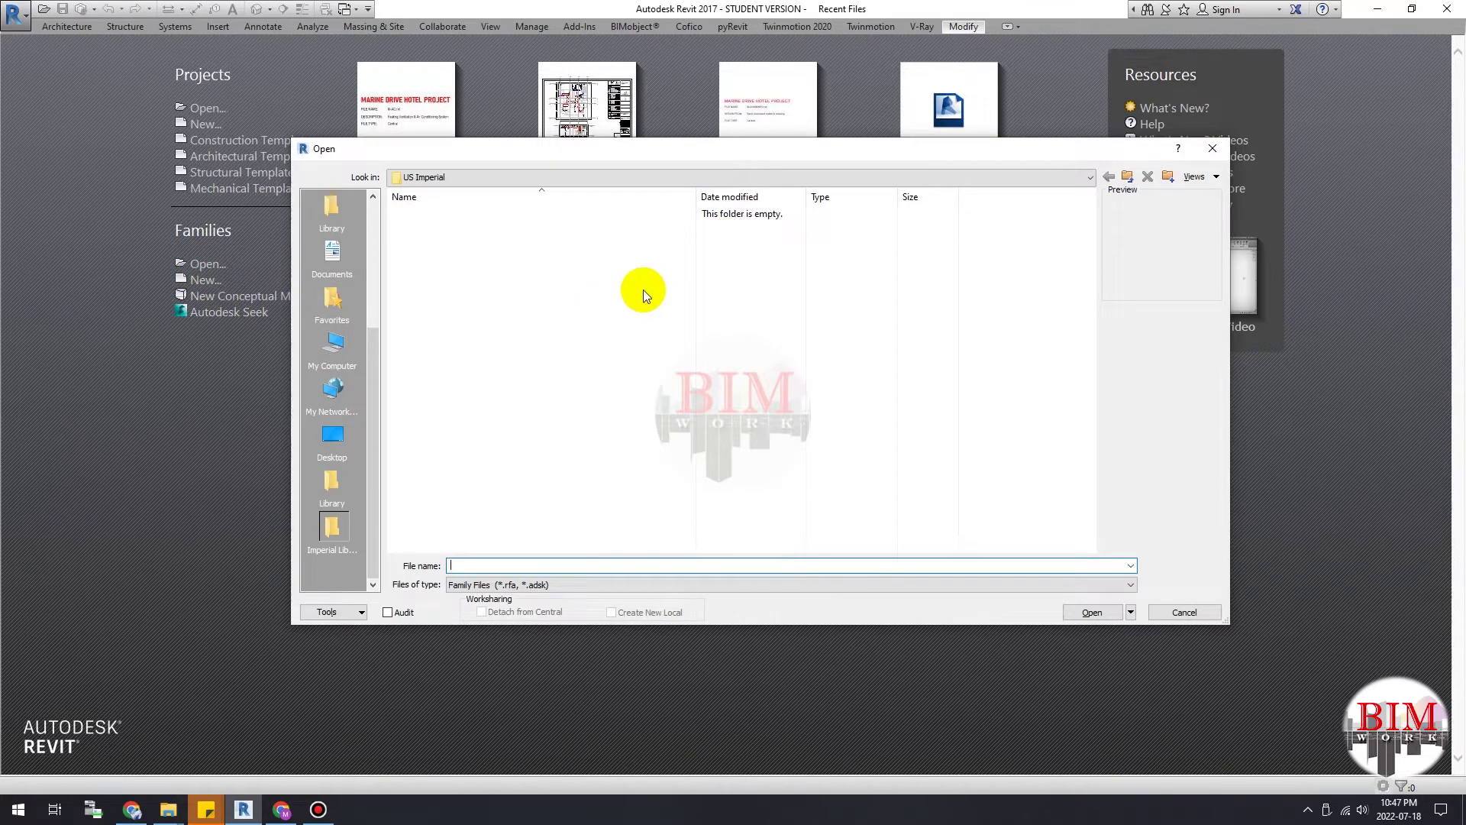
left_click(670, 179)
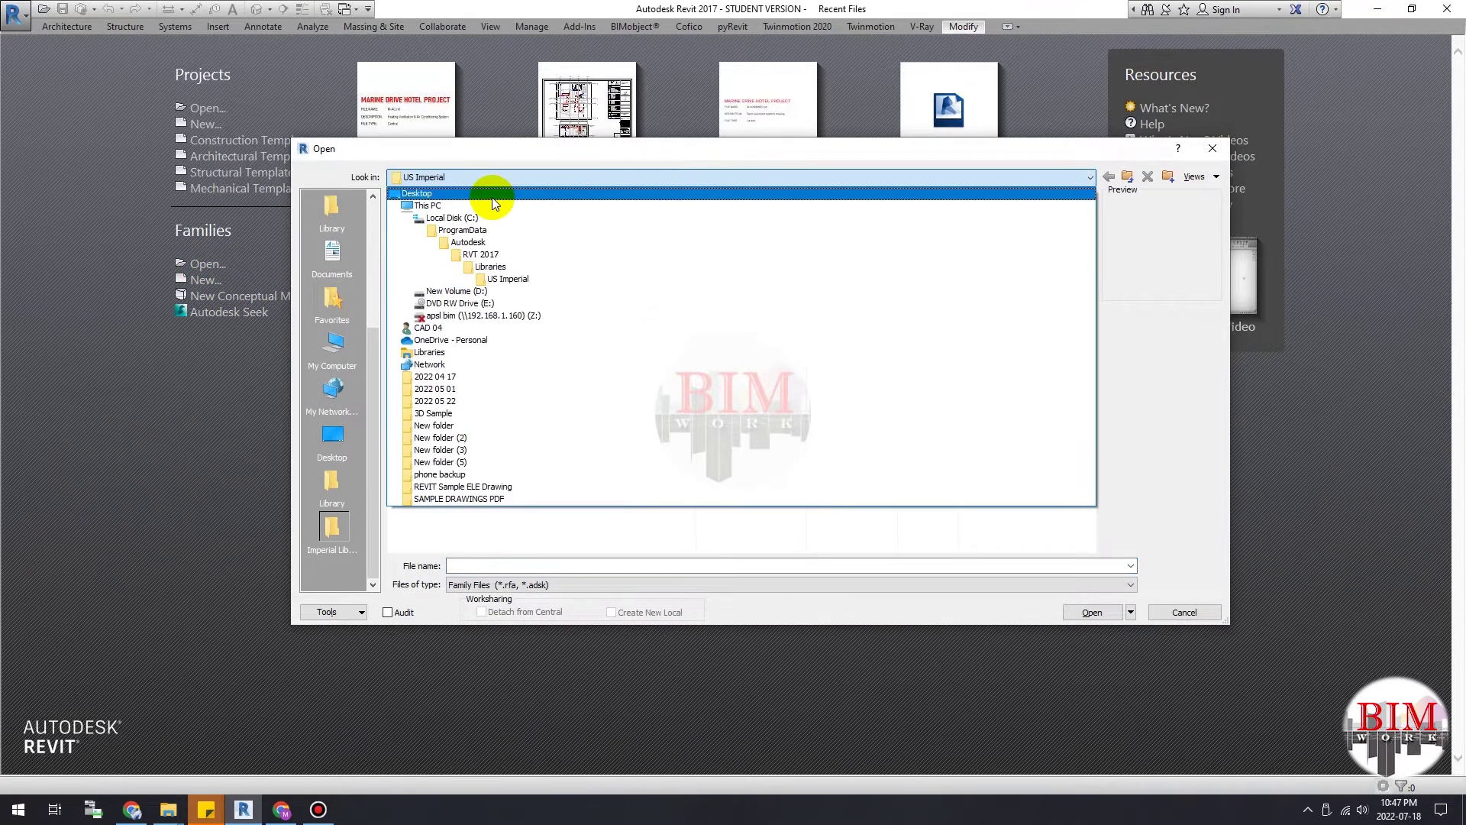
left_click(492, 197)
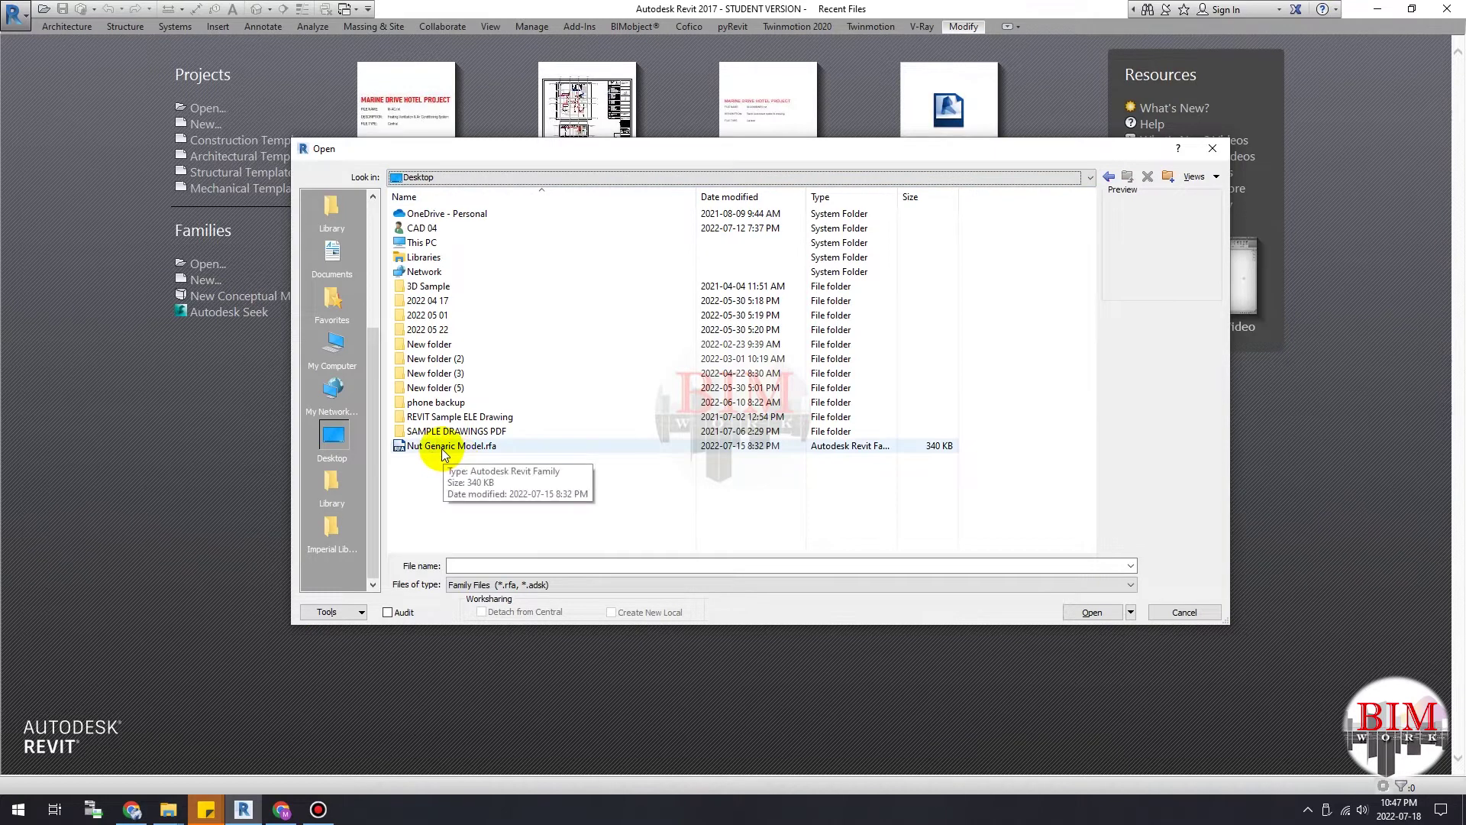
left_click(444, 453)
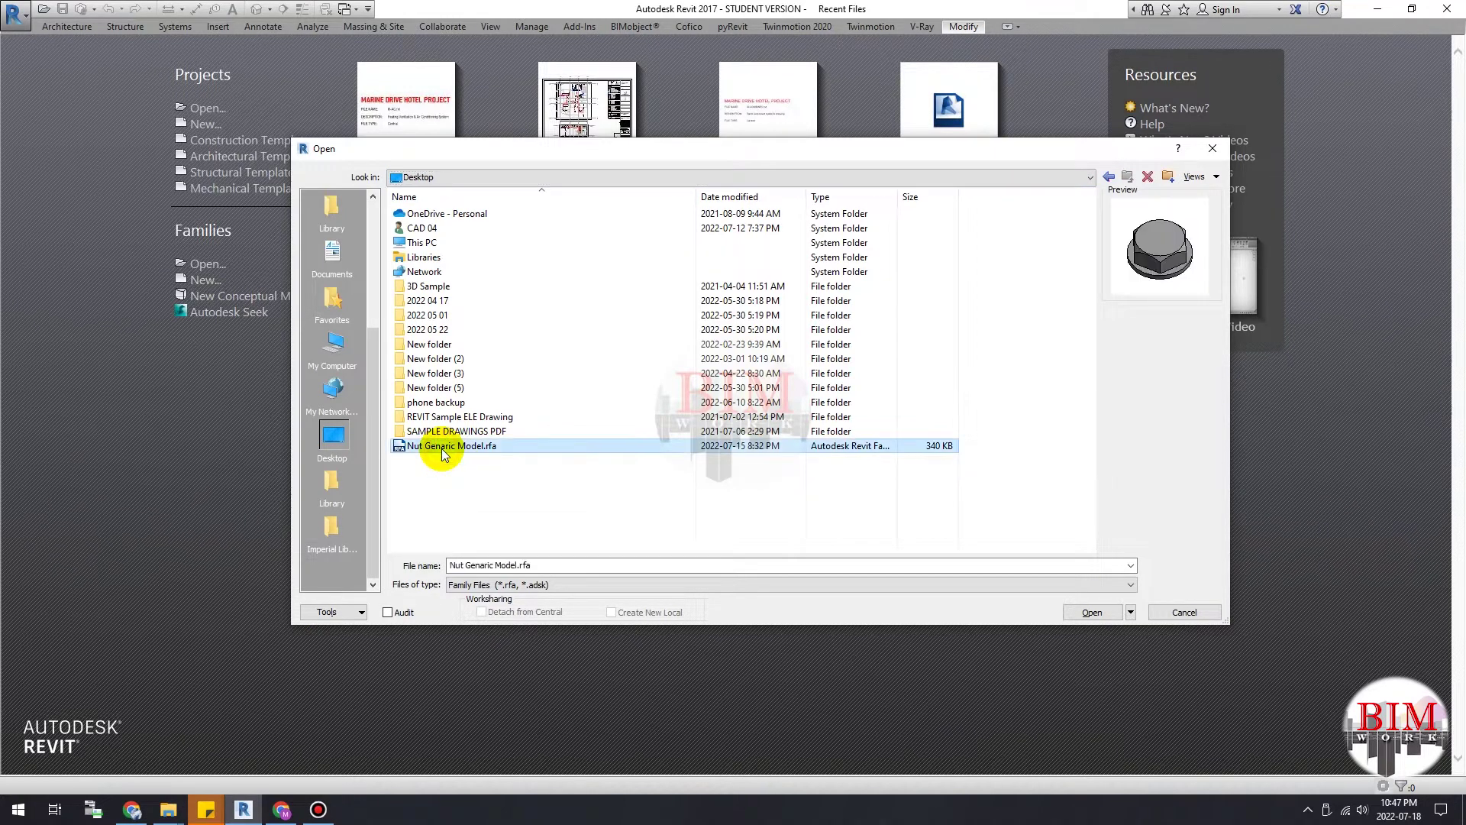
left_click(1092, 611)
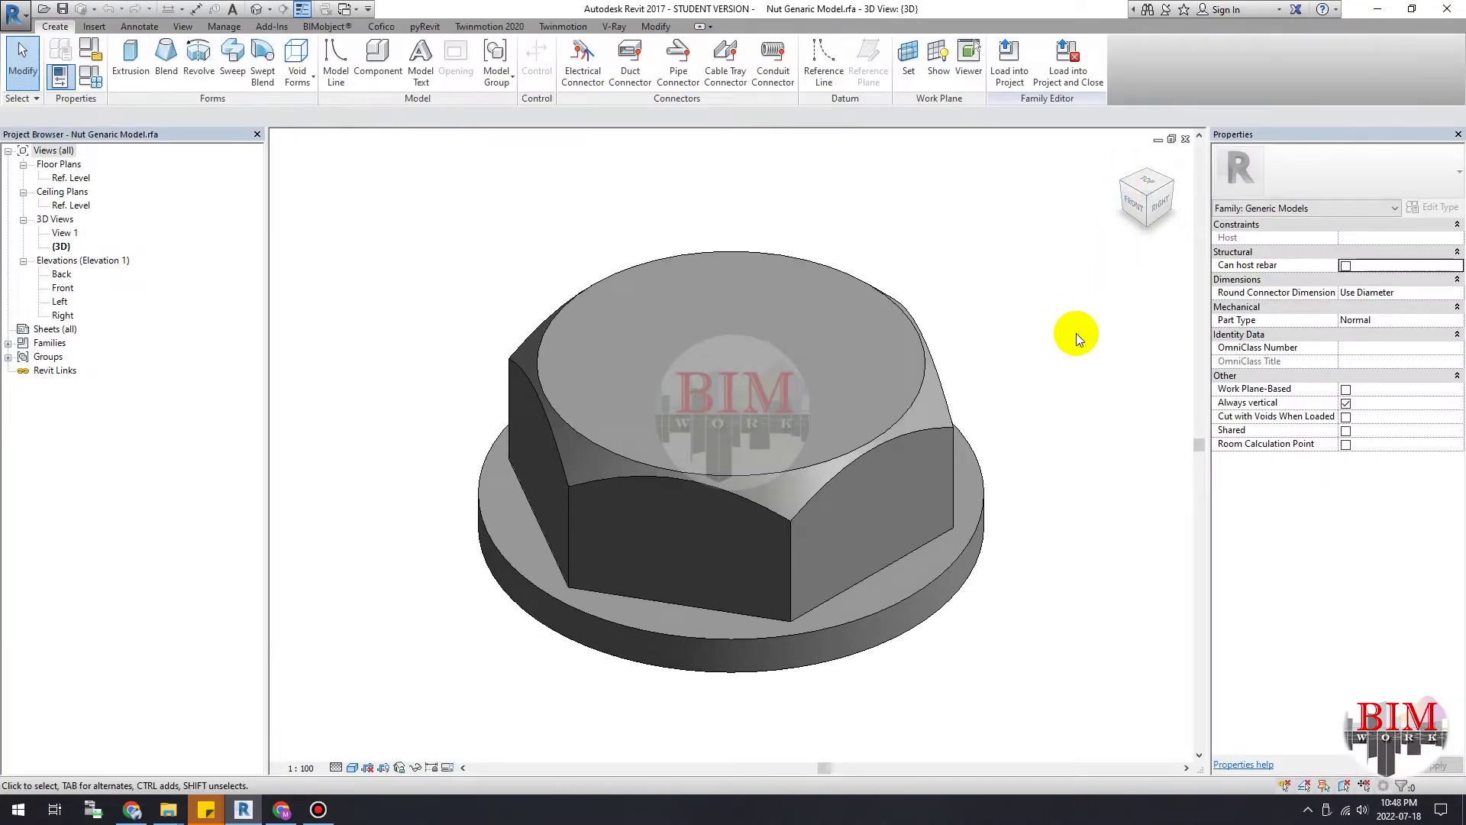
Step: In Family Category and Parameters, switch the nut's category from Generic Models to Planting
left_click(85, 52)
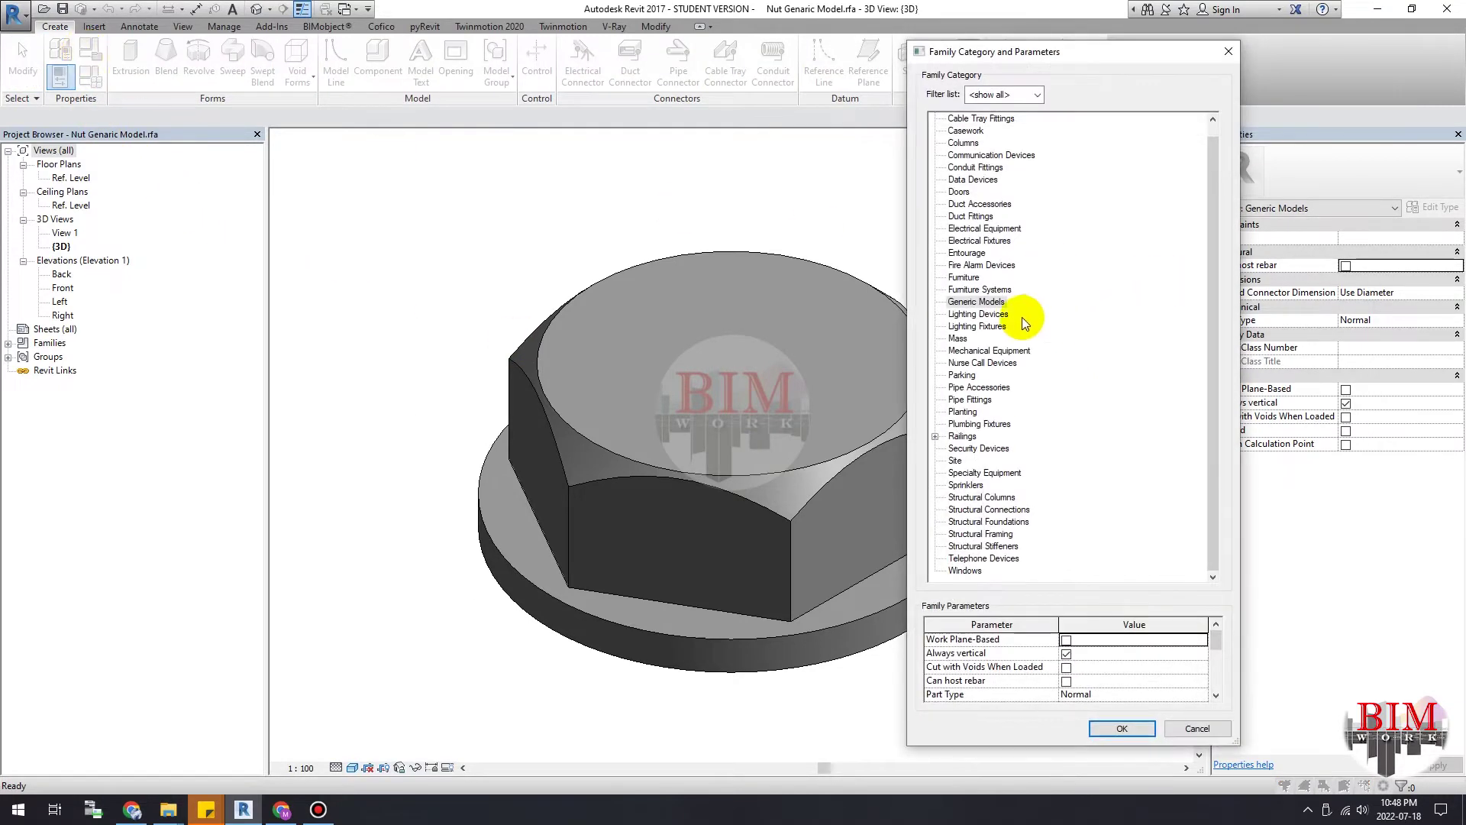
left_click(989, 302)
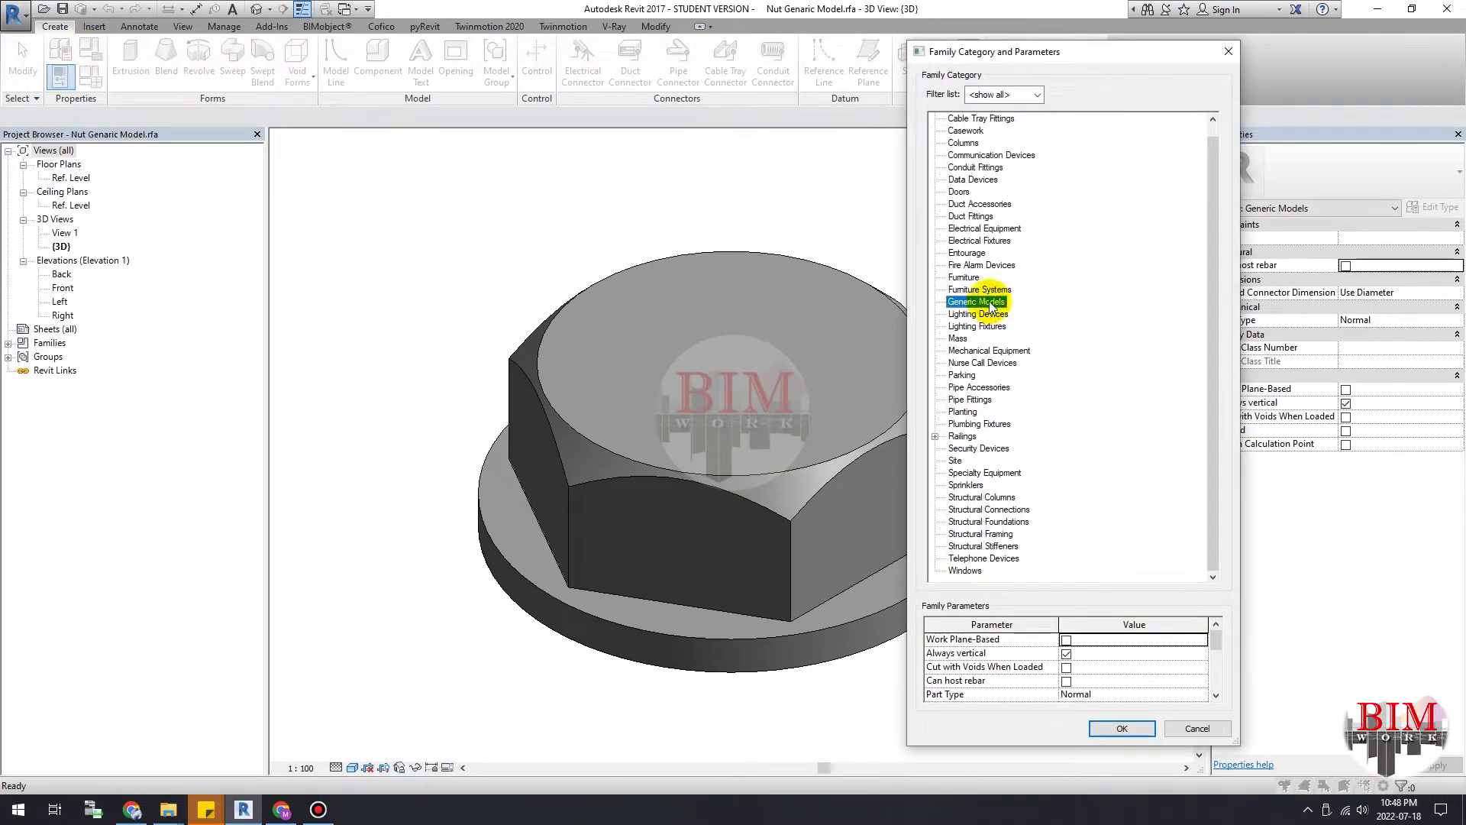
left_click(964, 412)
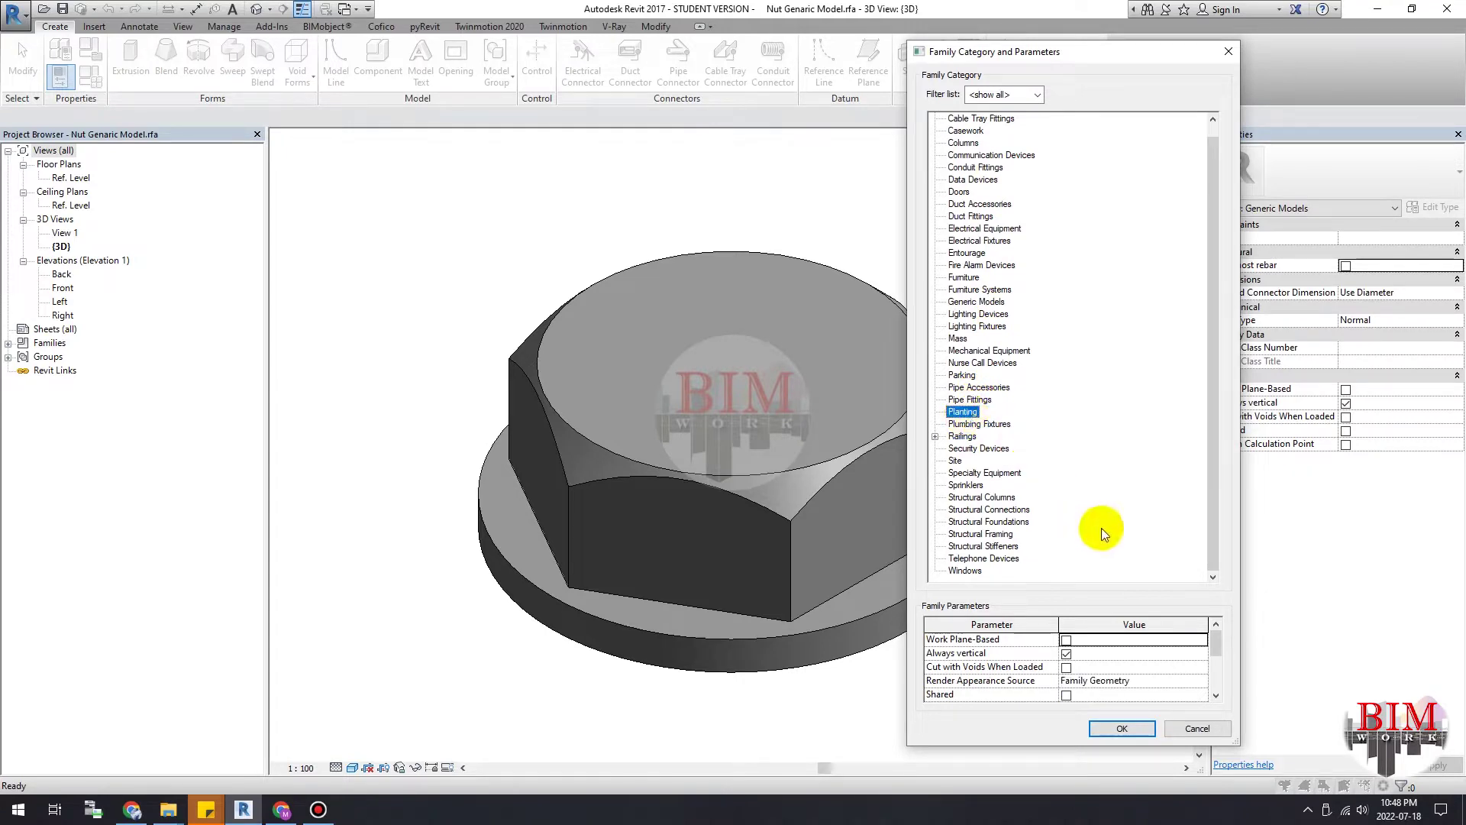
left_click(1123, 730)
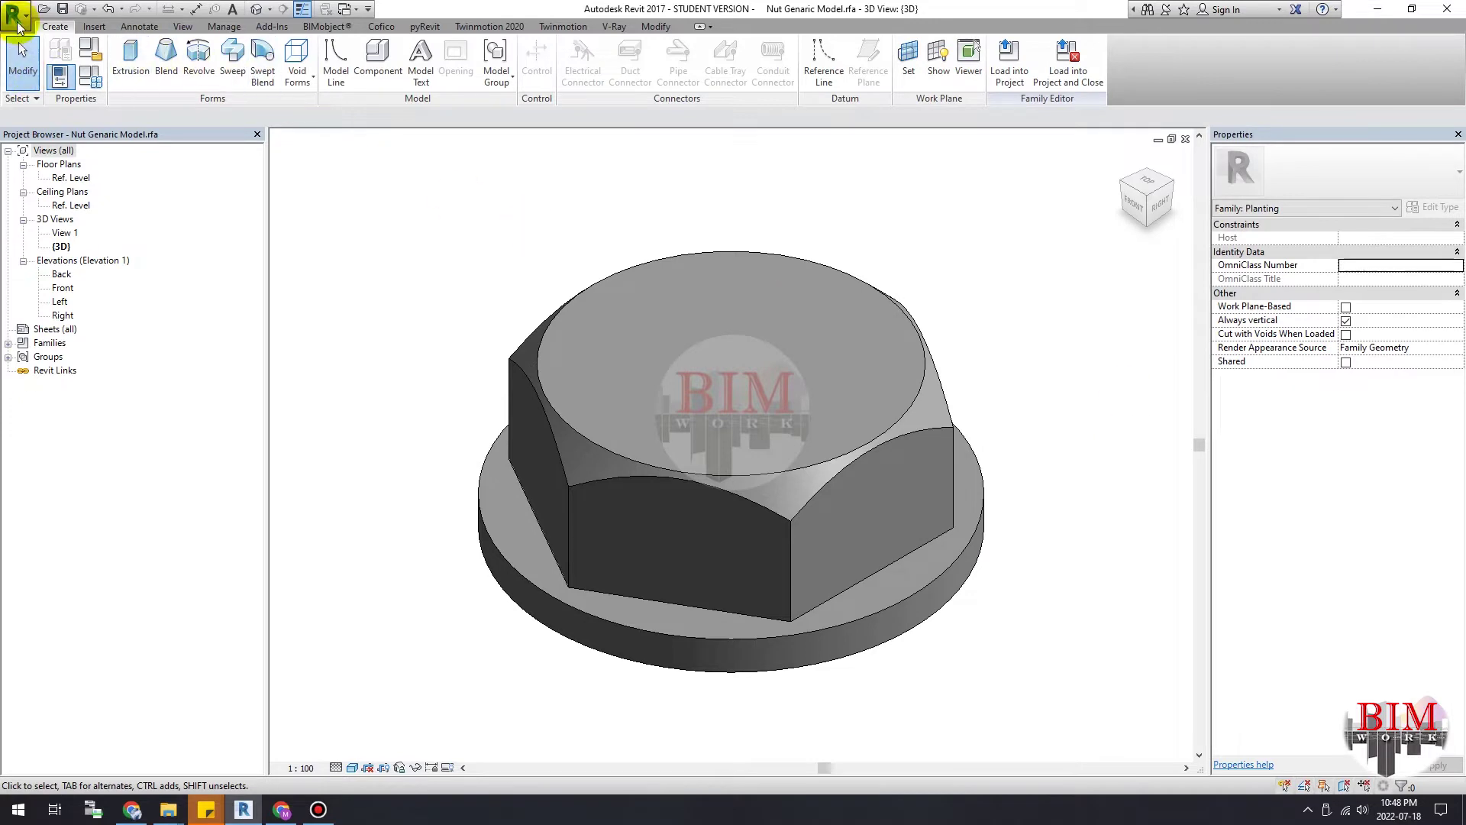
Step: Start a new family and browse to the Family Templates English folder
left_click(17, 17)
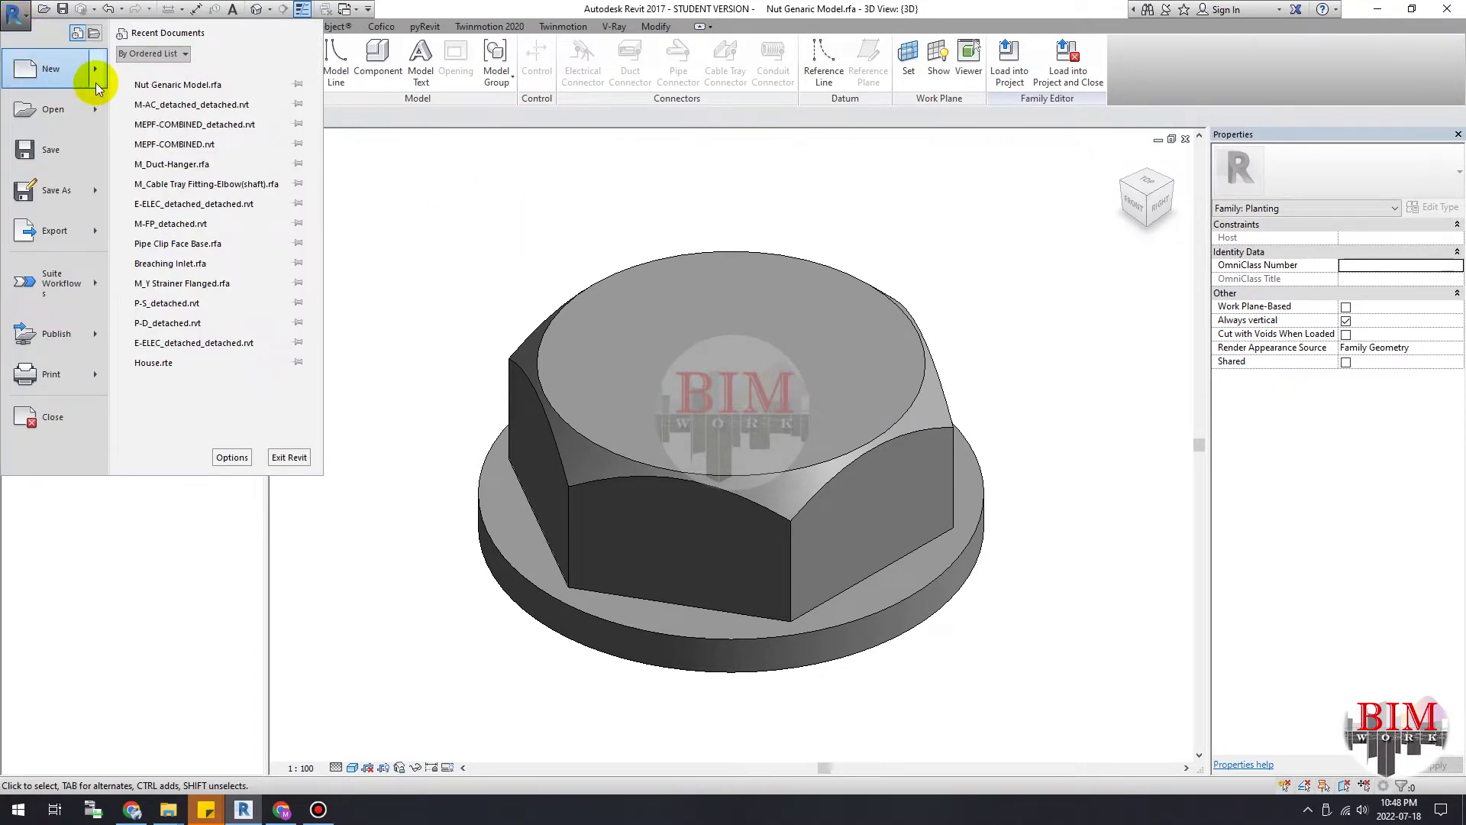
left_click(95, 74)
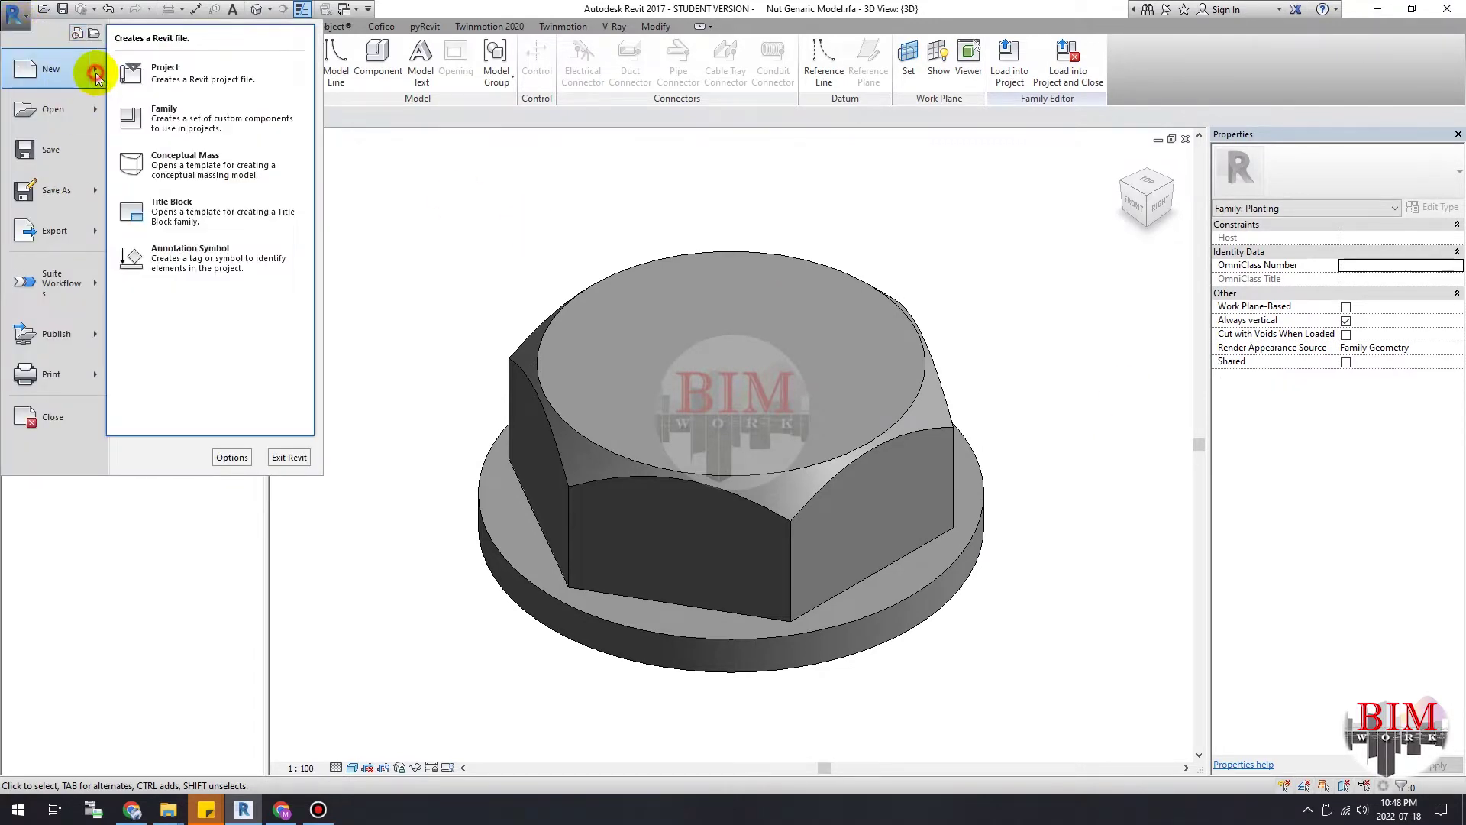
left_click(167, 119)
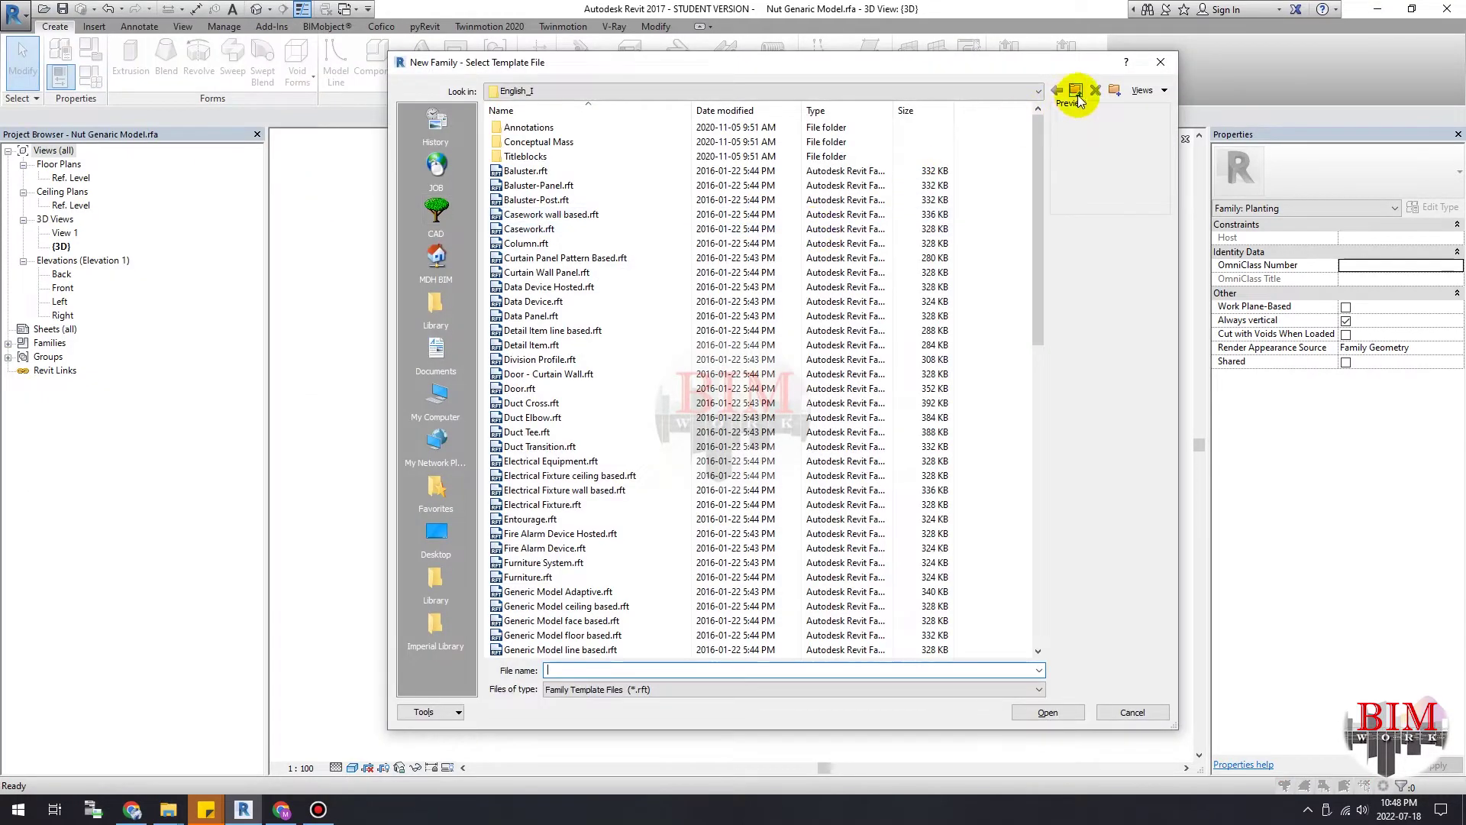
left_click(1075, 91)
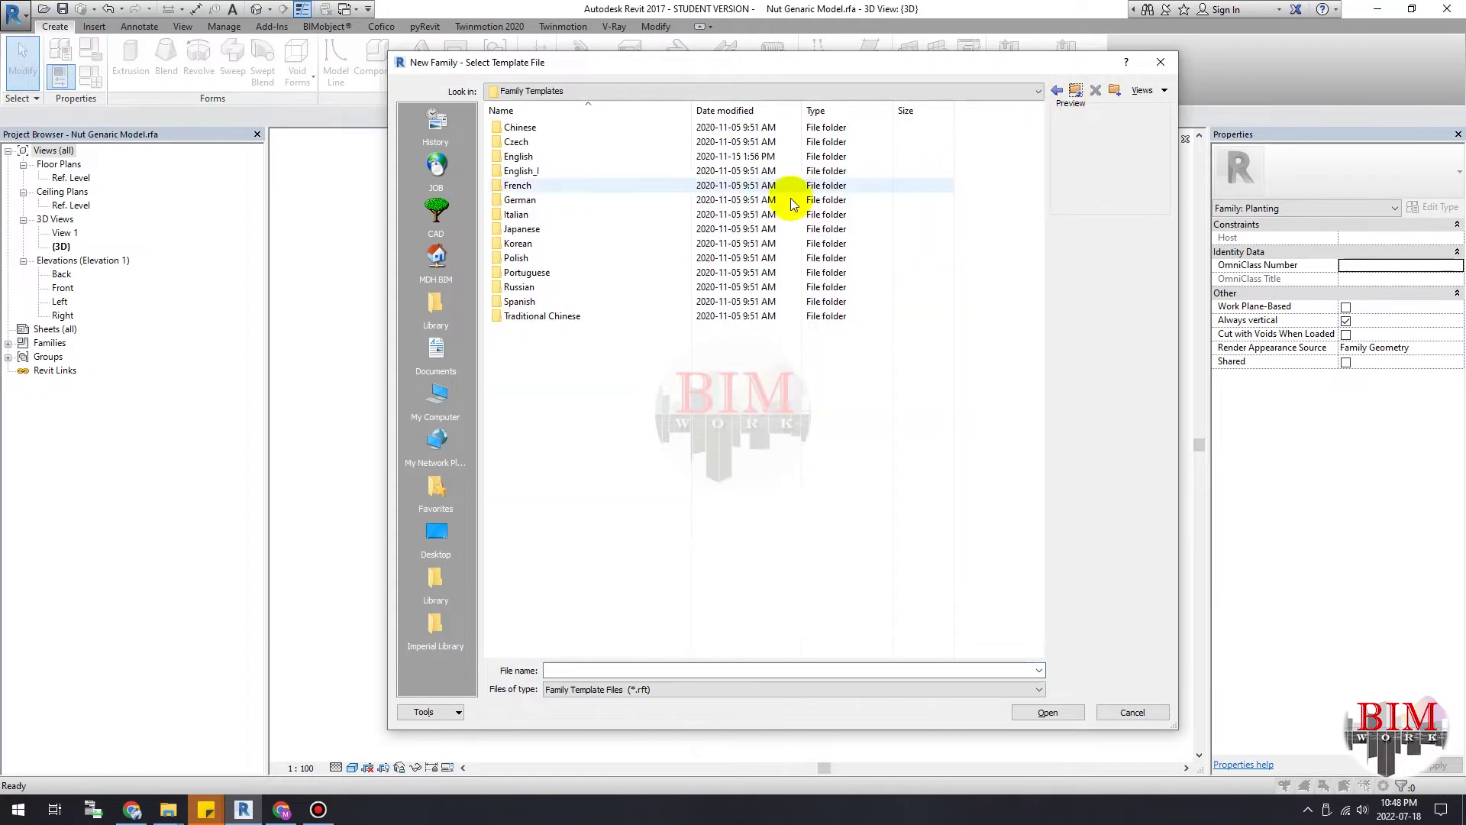
double_click(535, 158)
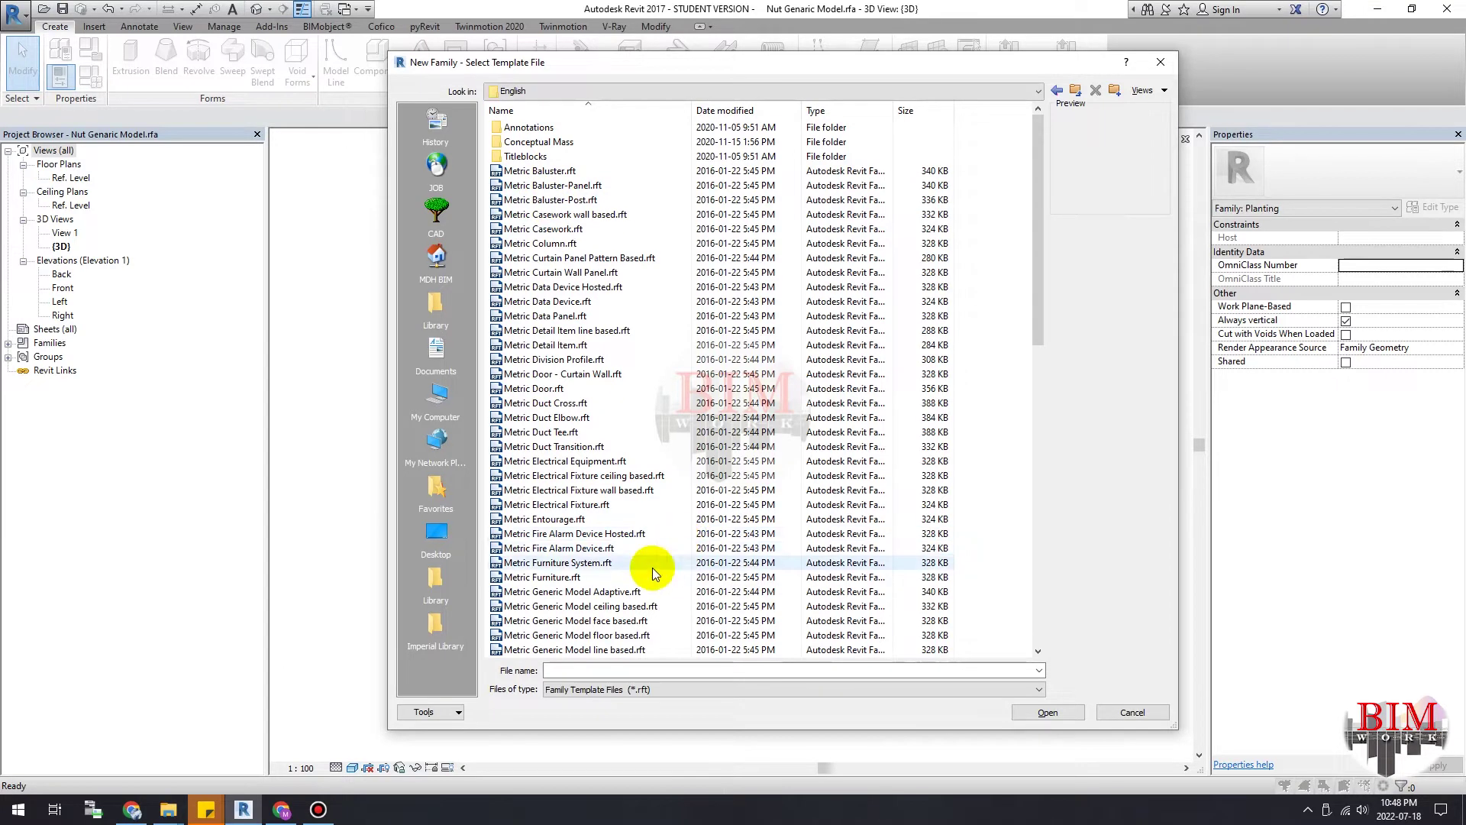
Step: Create the new family from the Metric Planting.rft template
scroll(649, 580, "down", 2)
scroll(648, 588, "down", 1)
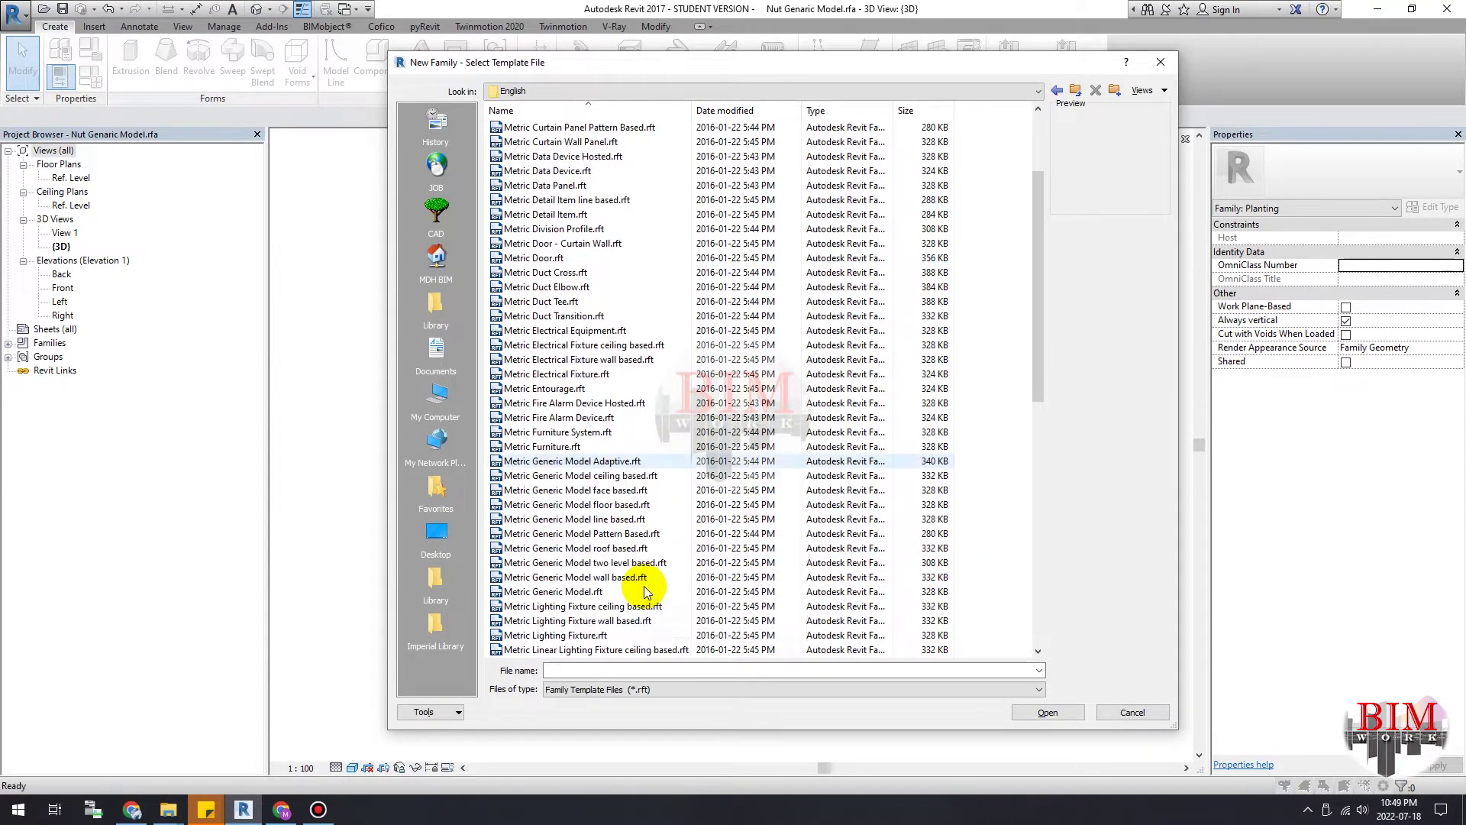
scroll(645, 592, "down", 1)
scroll(645, 592, "down", 1)
scroll(646, 592, "down", 1)
scroll(646, 593, "down", 1)
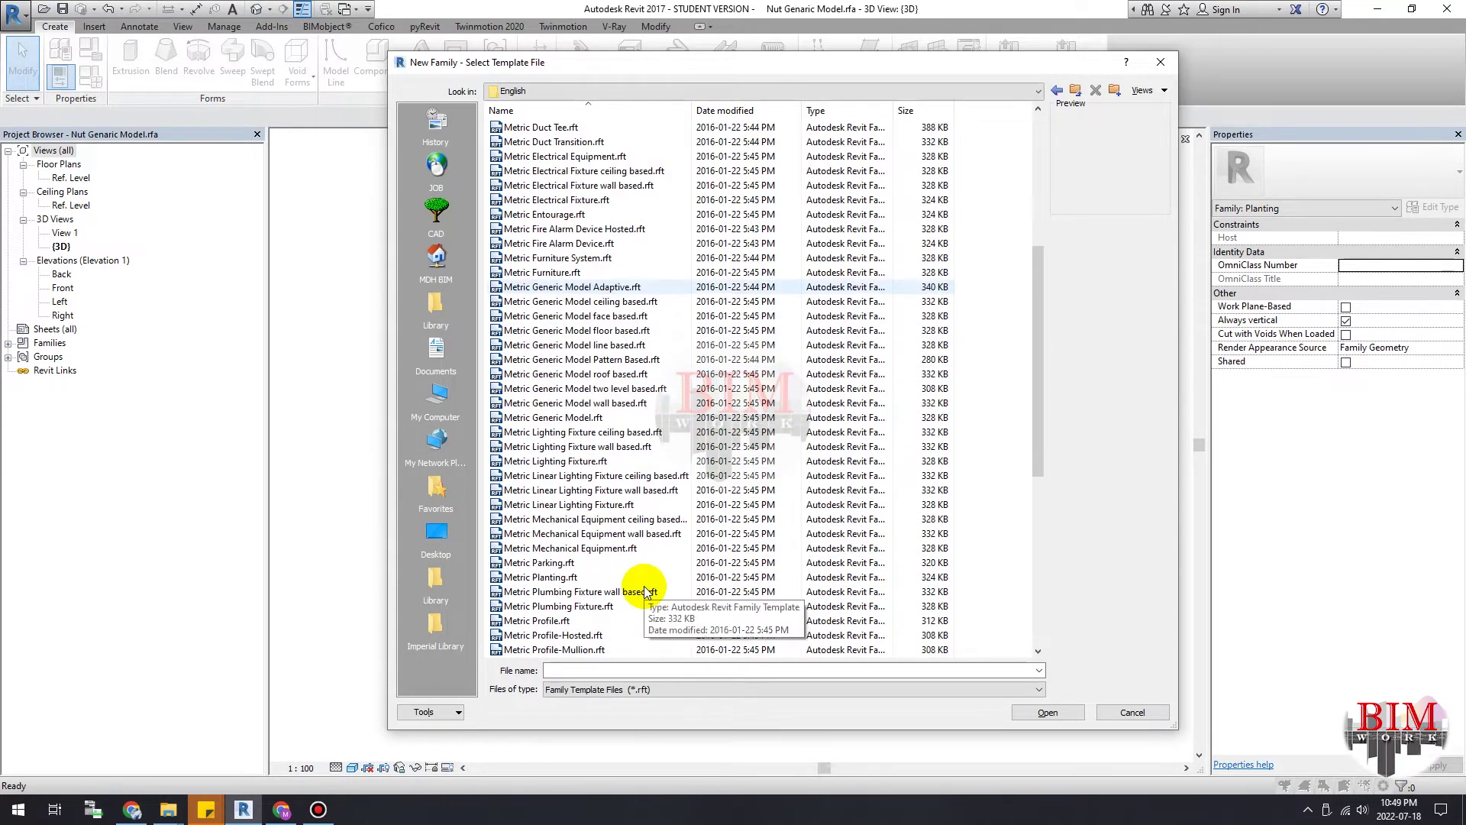
left_click(562, 578)
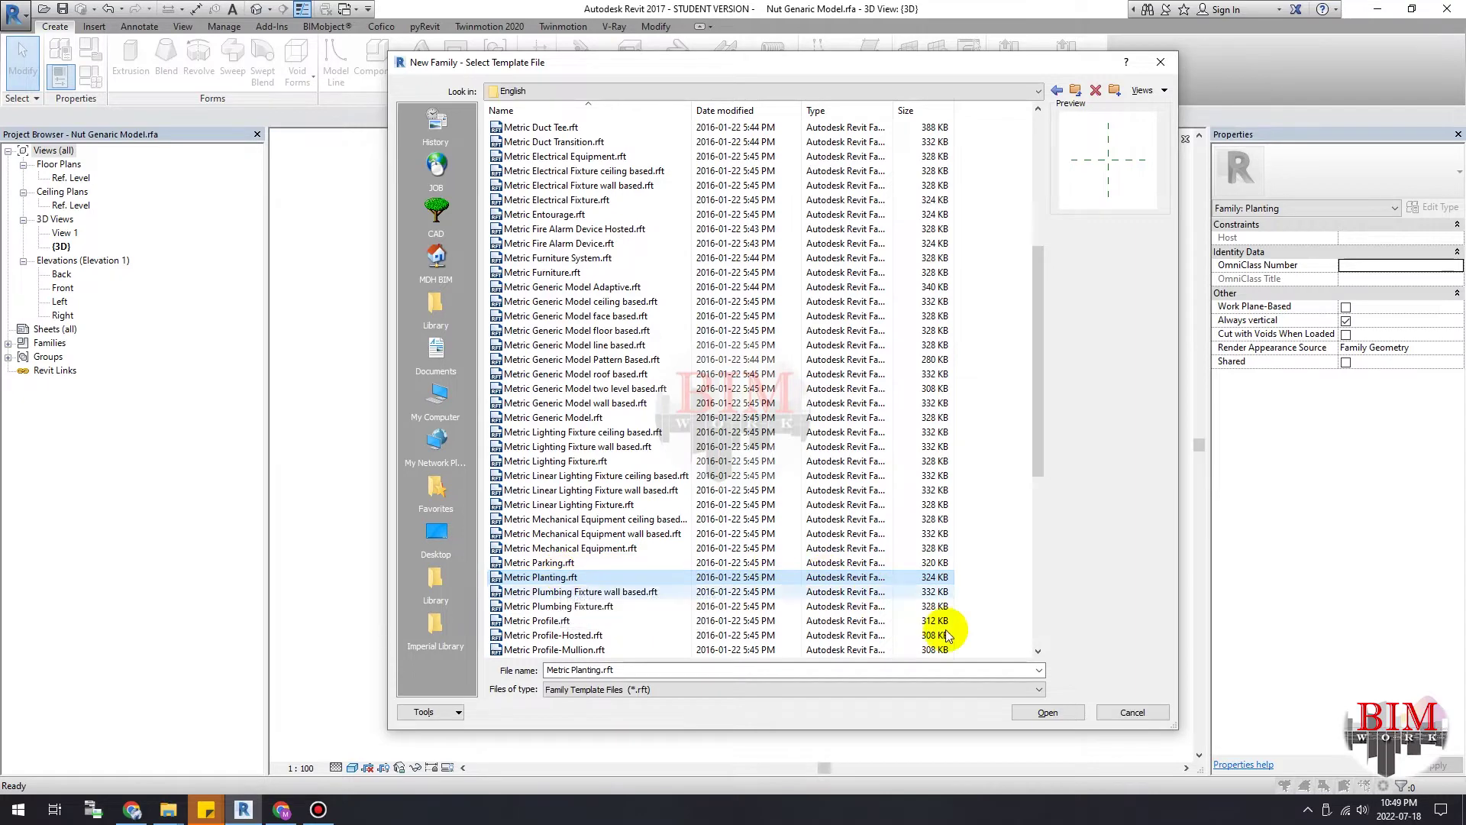
left_click(1048, 712)
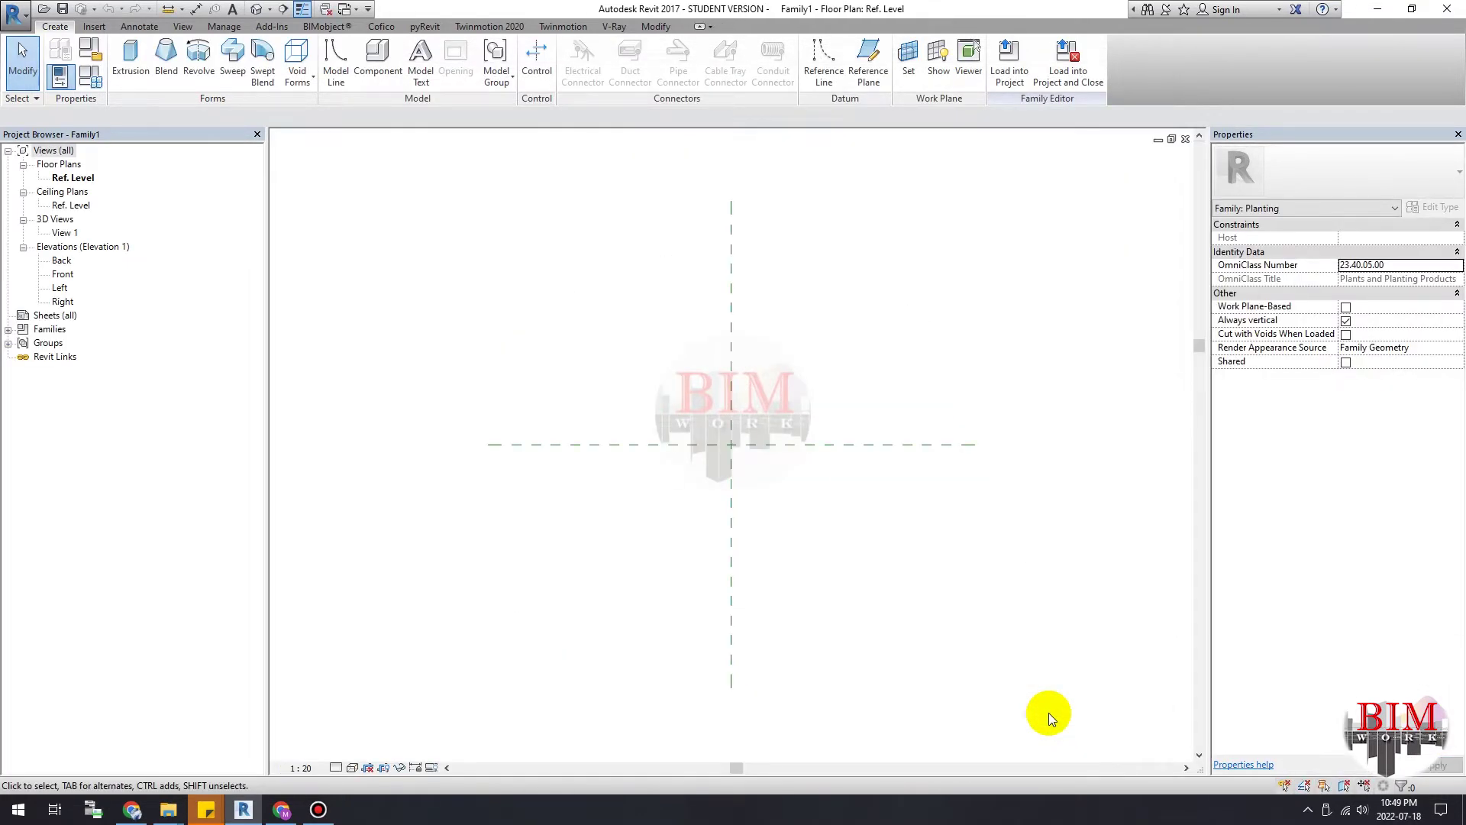
Step: Load the unsaved nut into Family1 at the reference-plane crossing and open its {3D} view
left_click(348, 10)
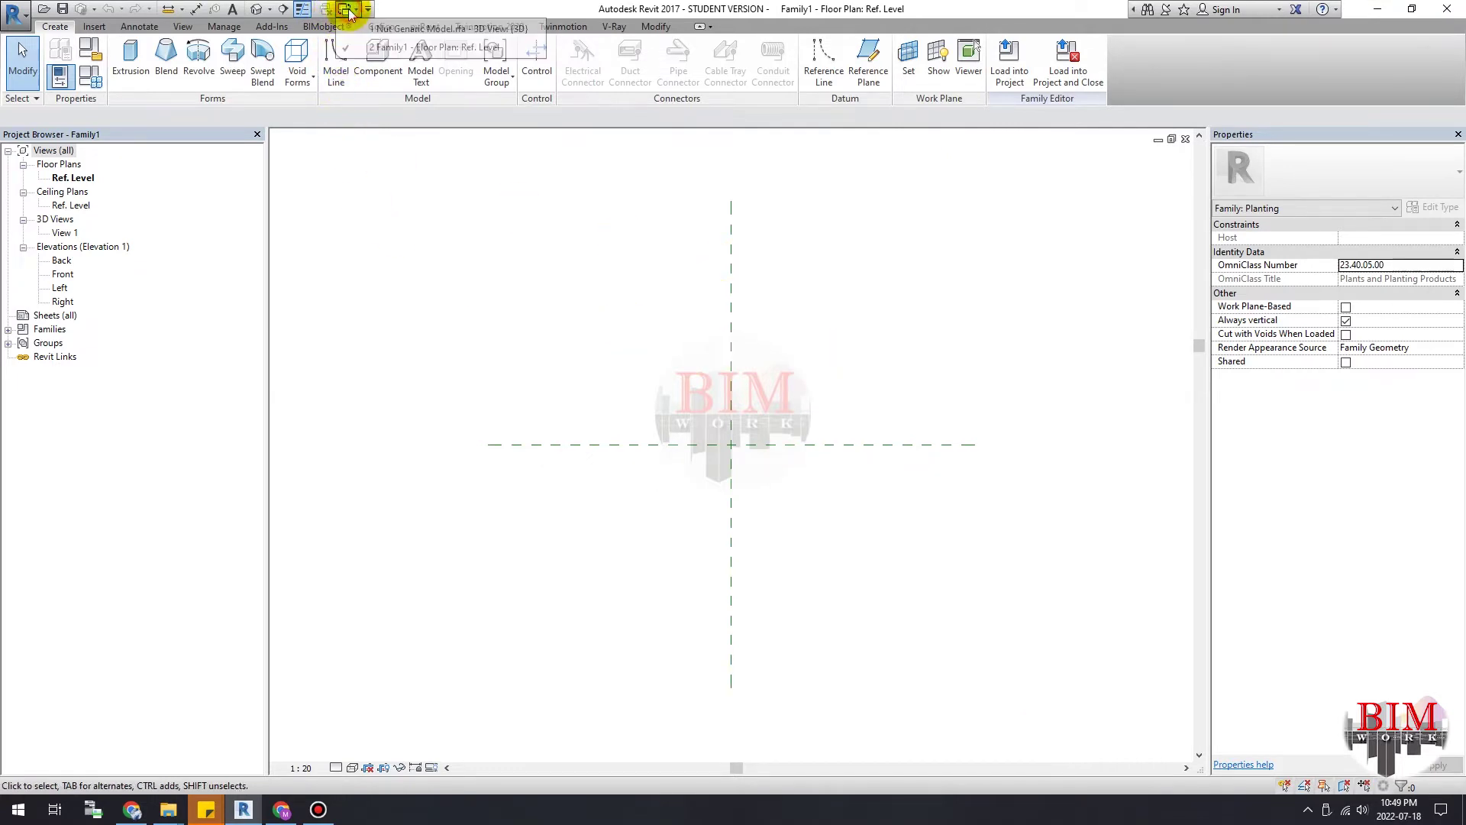
left_click(397, 30)
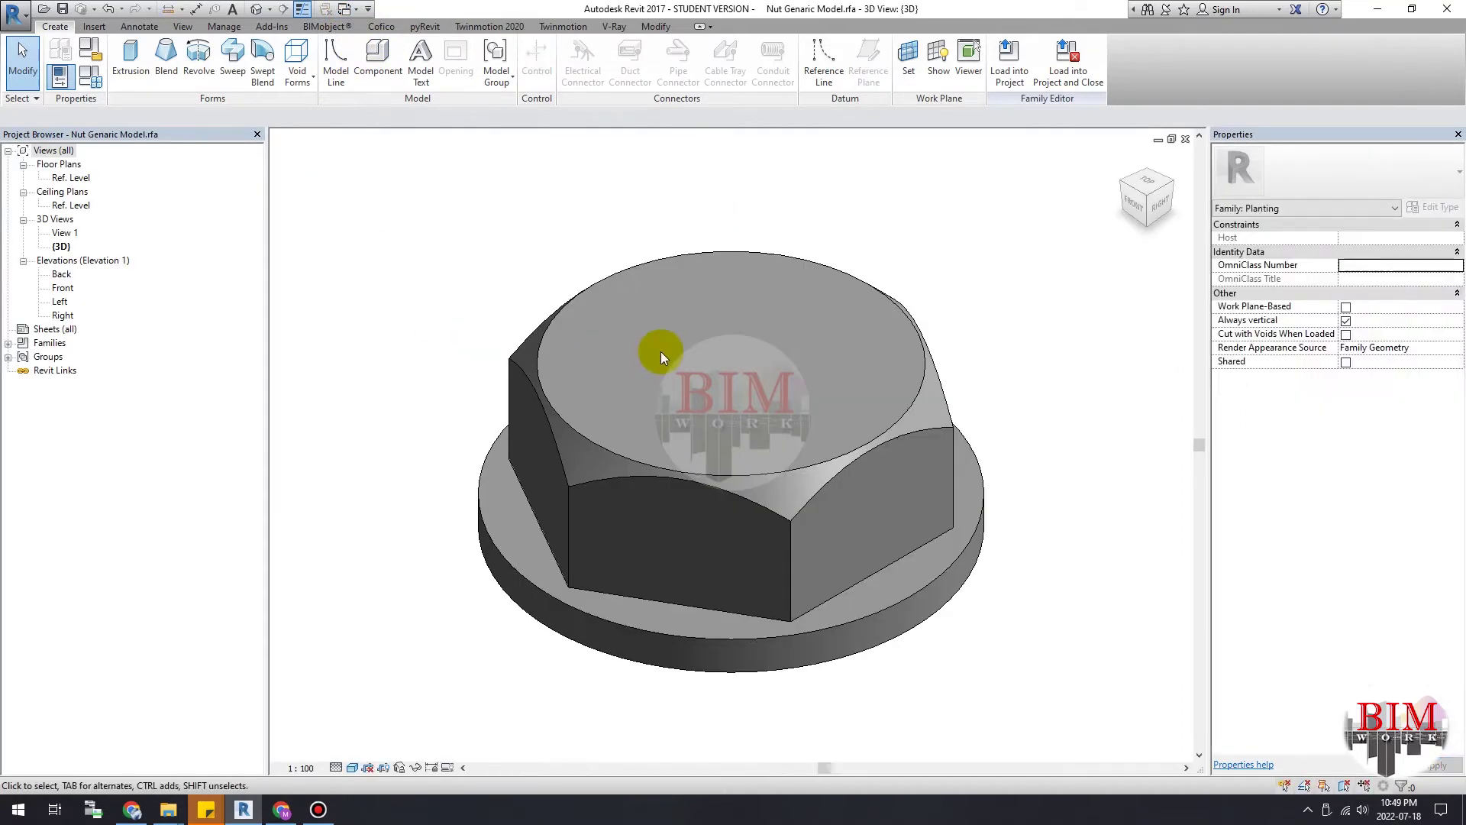
left_click(1061, 81)
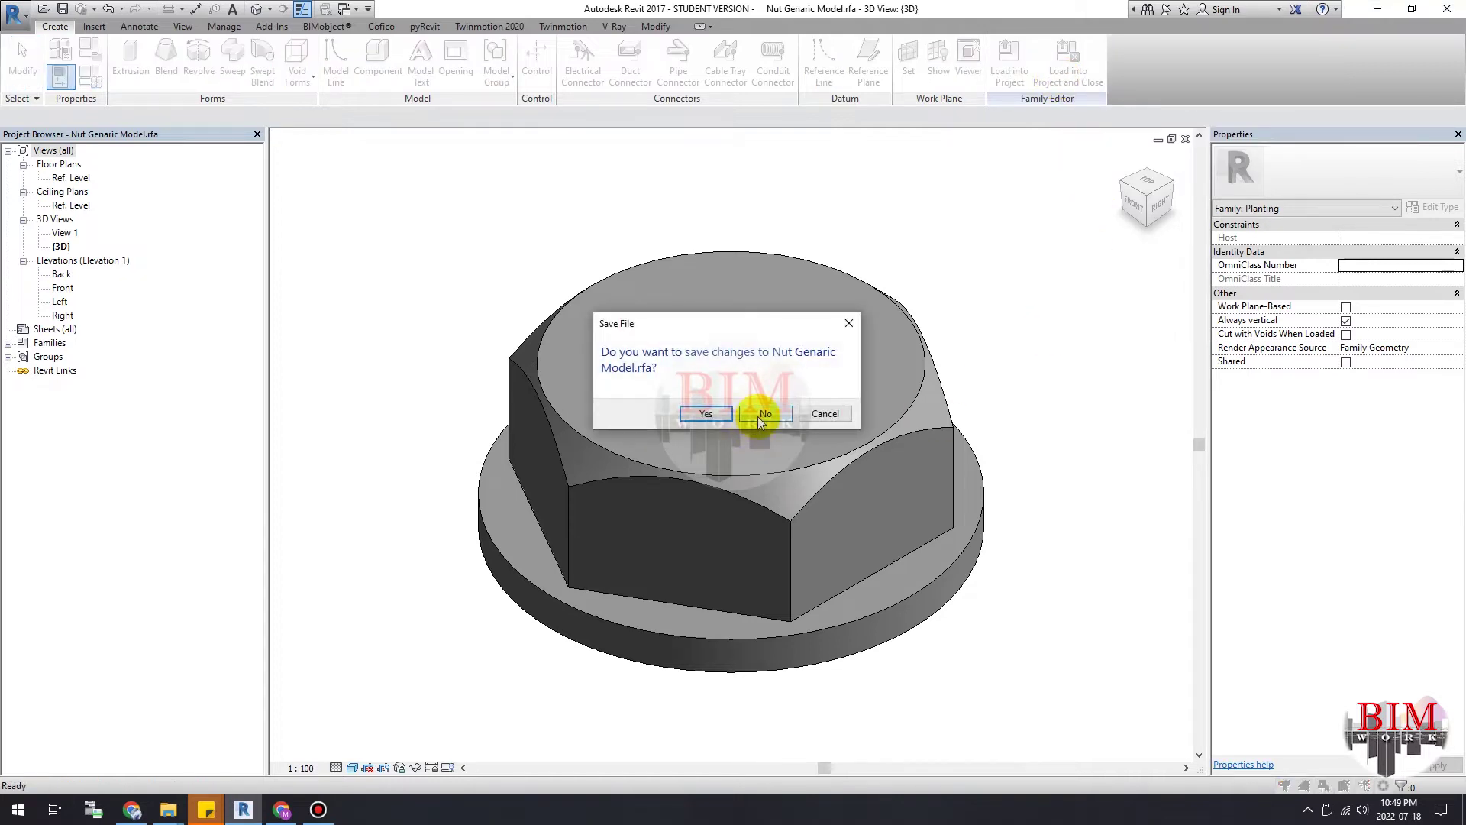
left_click(757, 415)
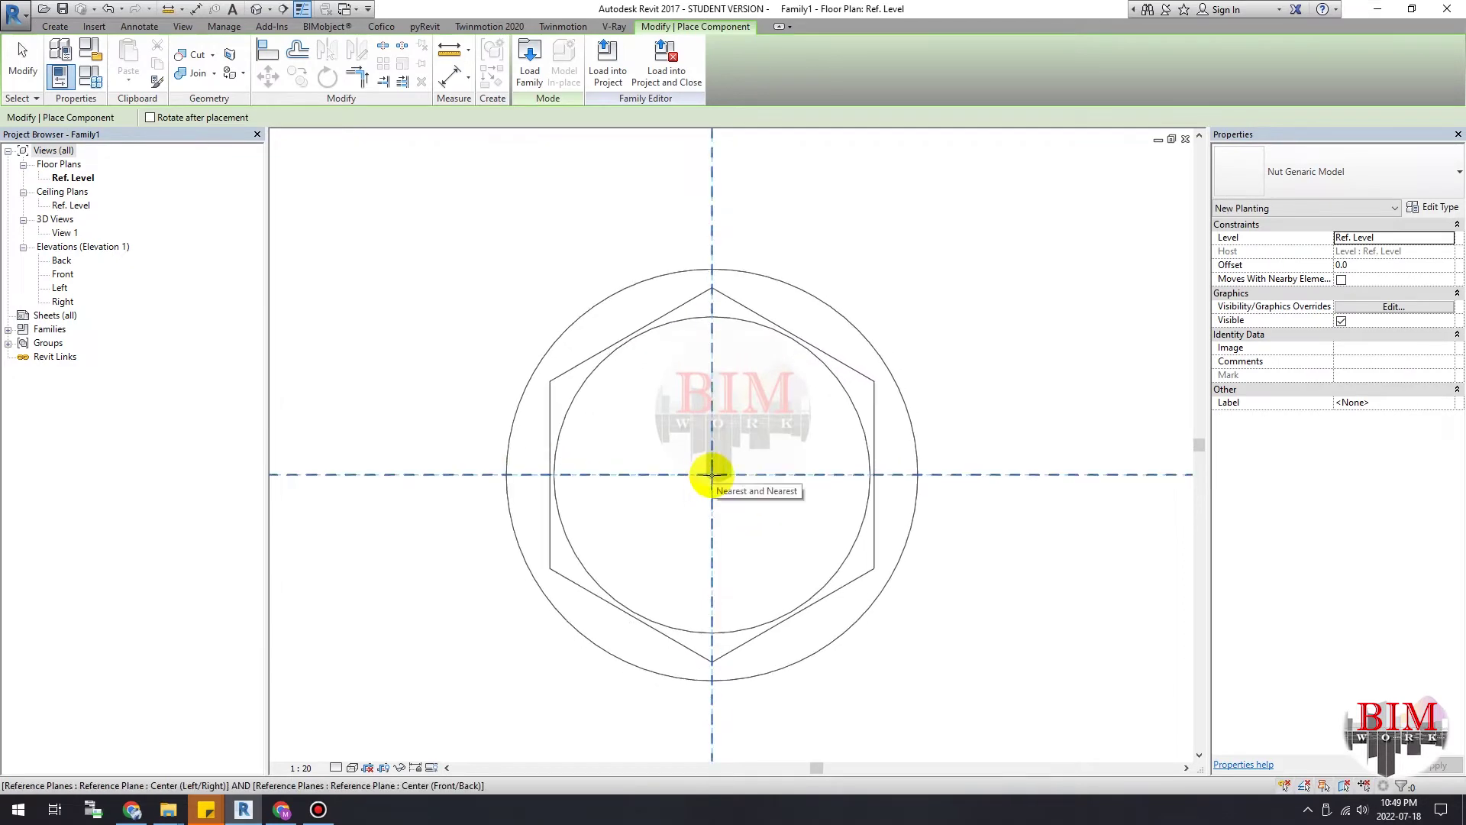
left_click(712, 474)
key("Escape")
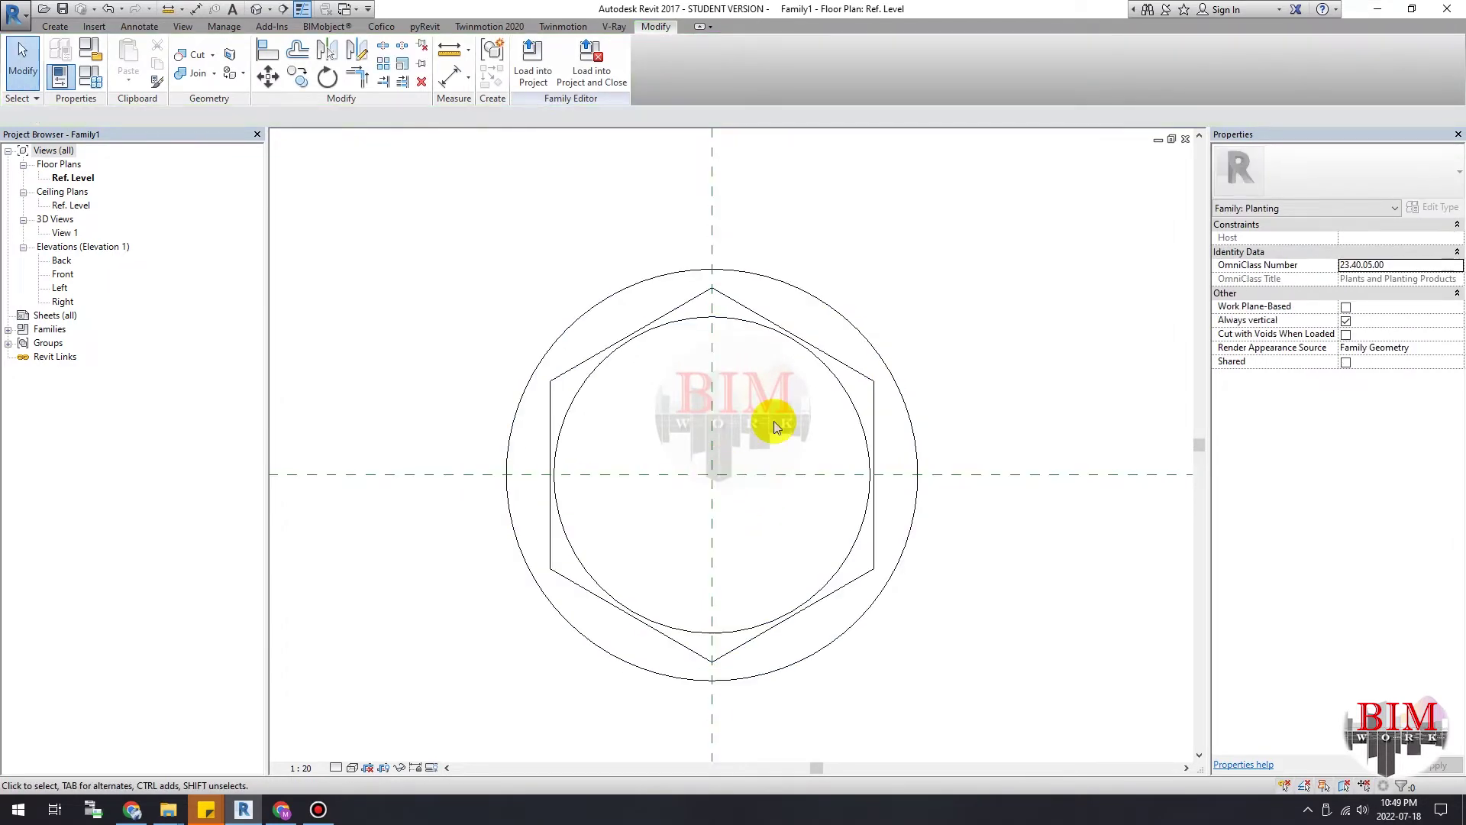
left_click(256, 10)
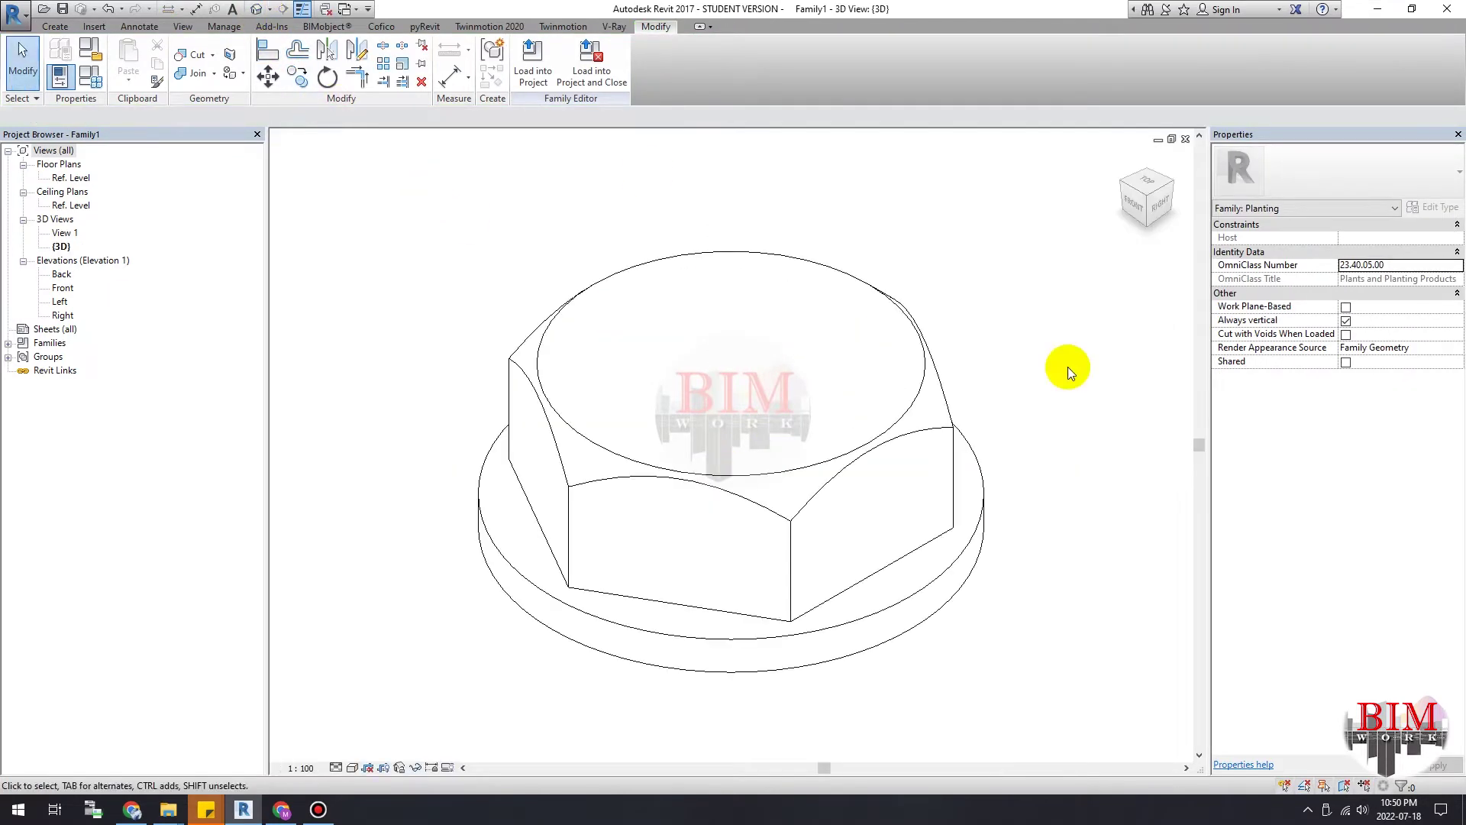
Step: Create Family2 from Metric Generic Model.rft in the Family Templates English folder
left_click(18, 14)
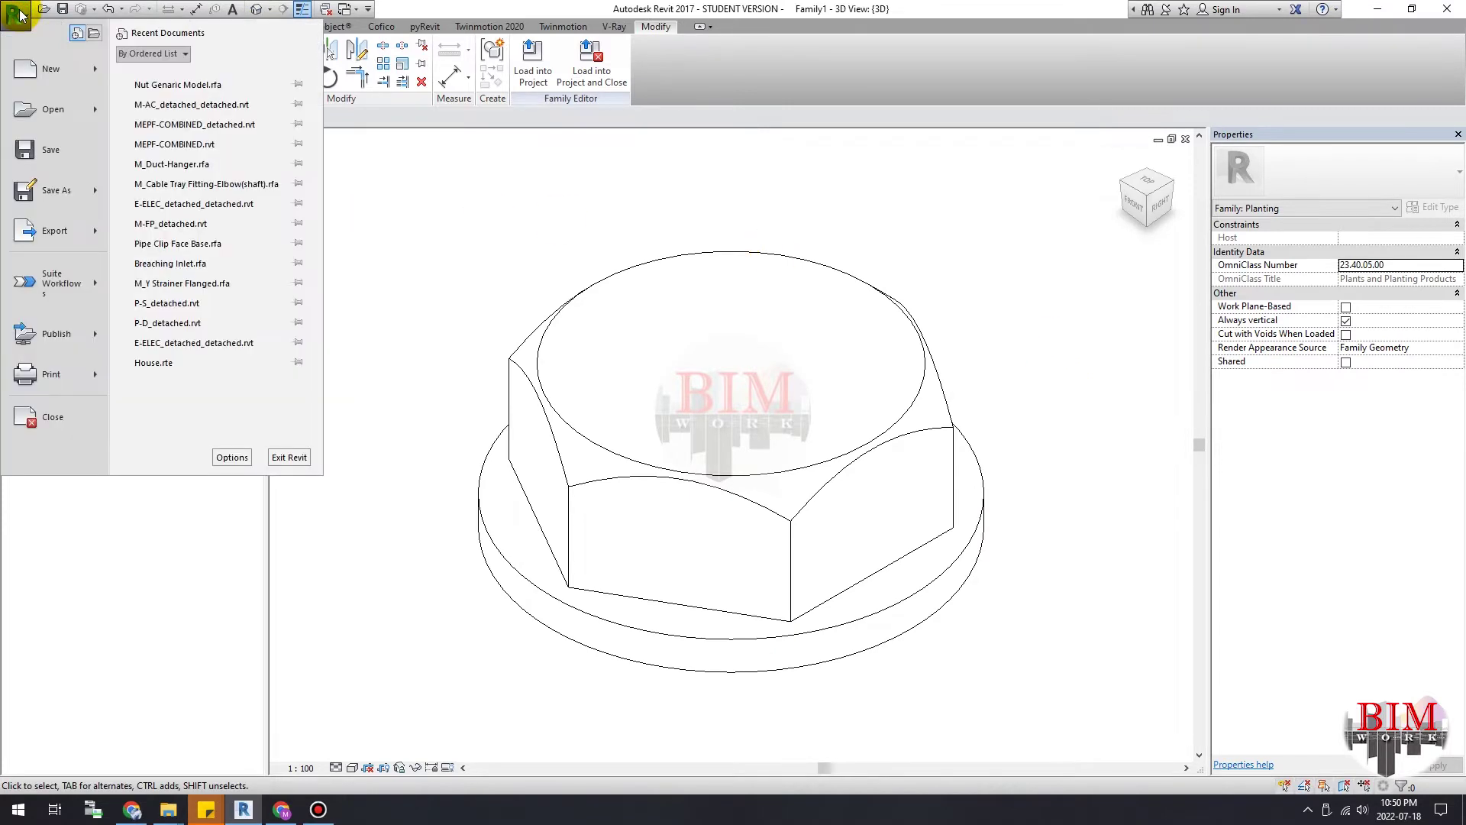
mouse_move(51, 69)
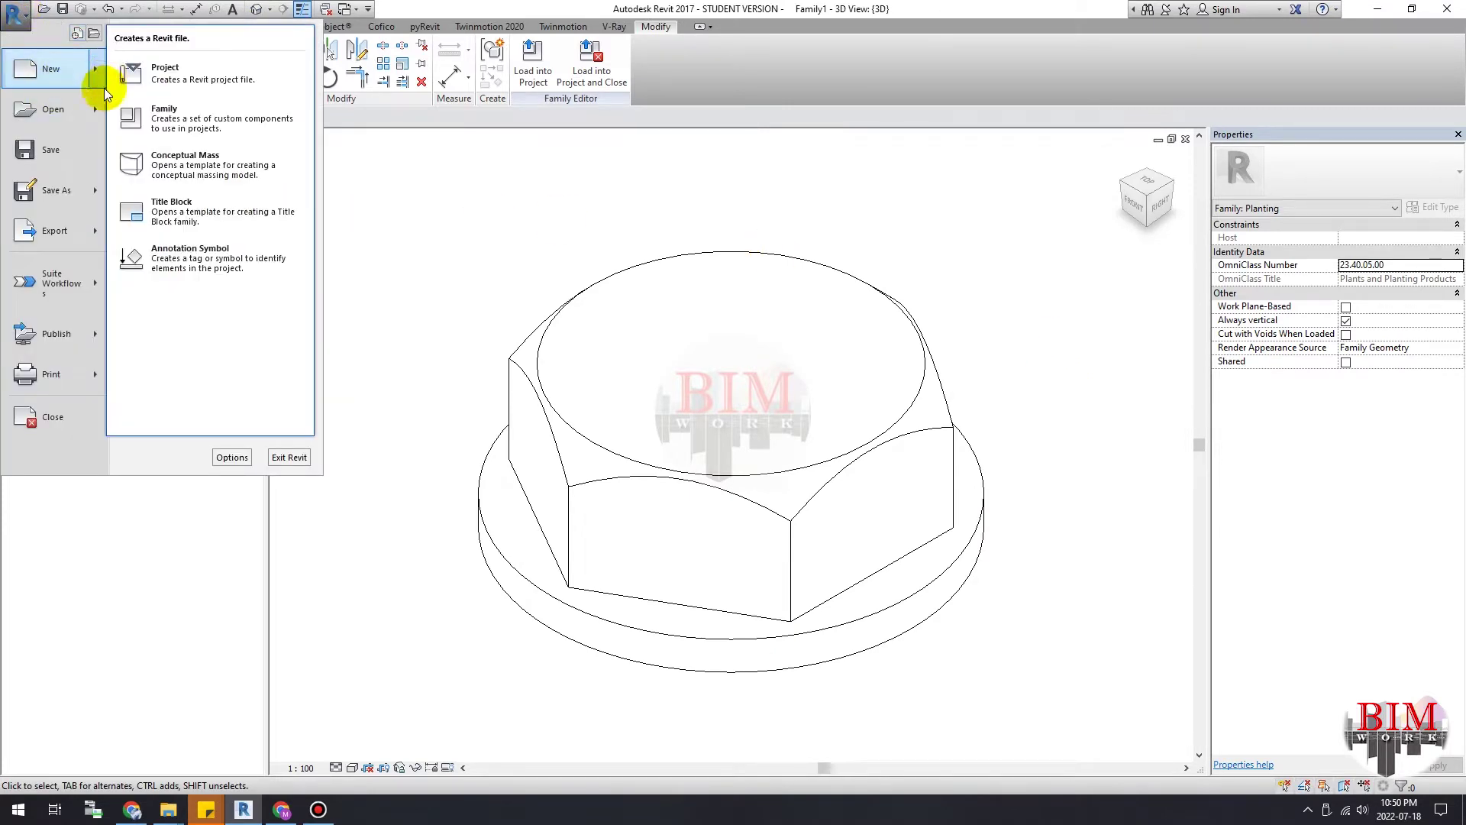
left_click(159, 119)
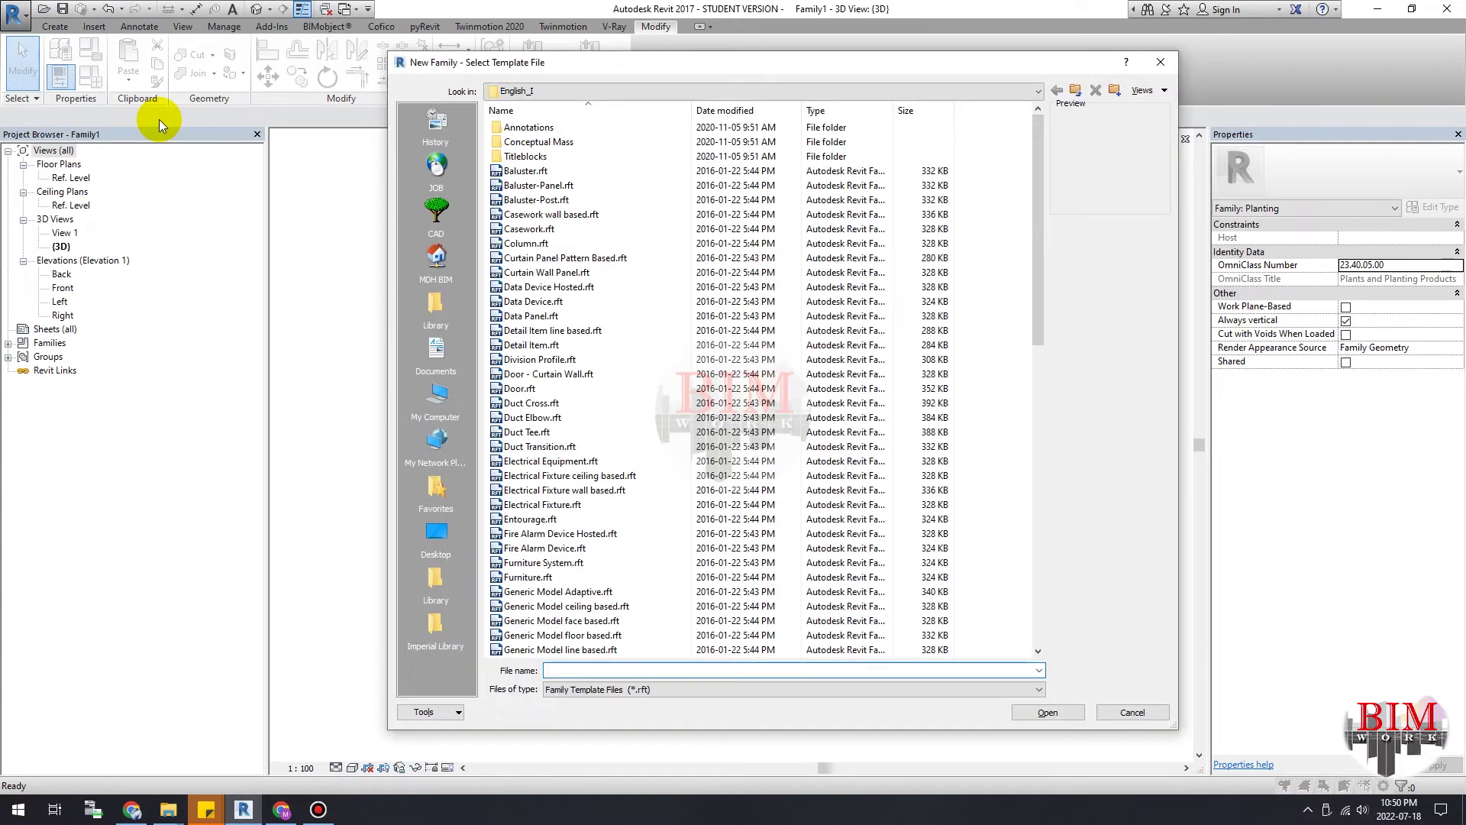
left_click(1074, 90)
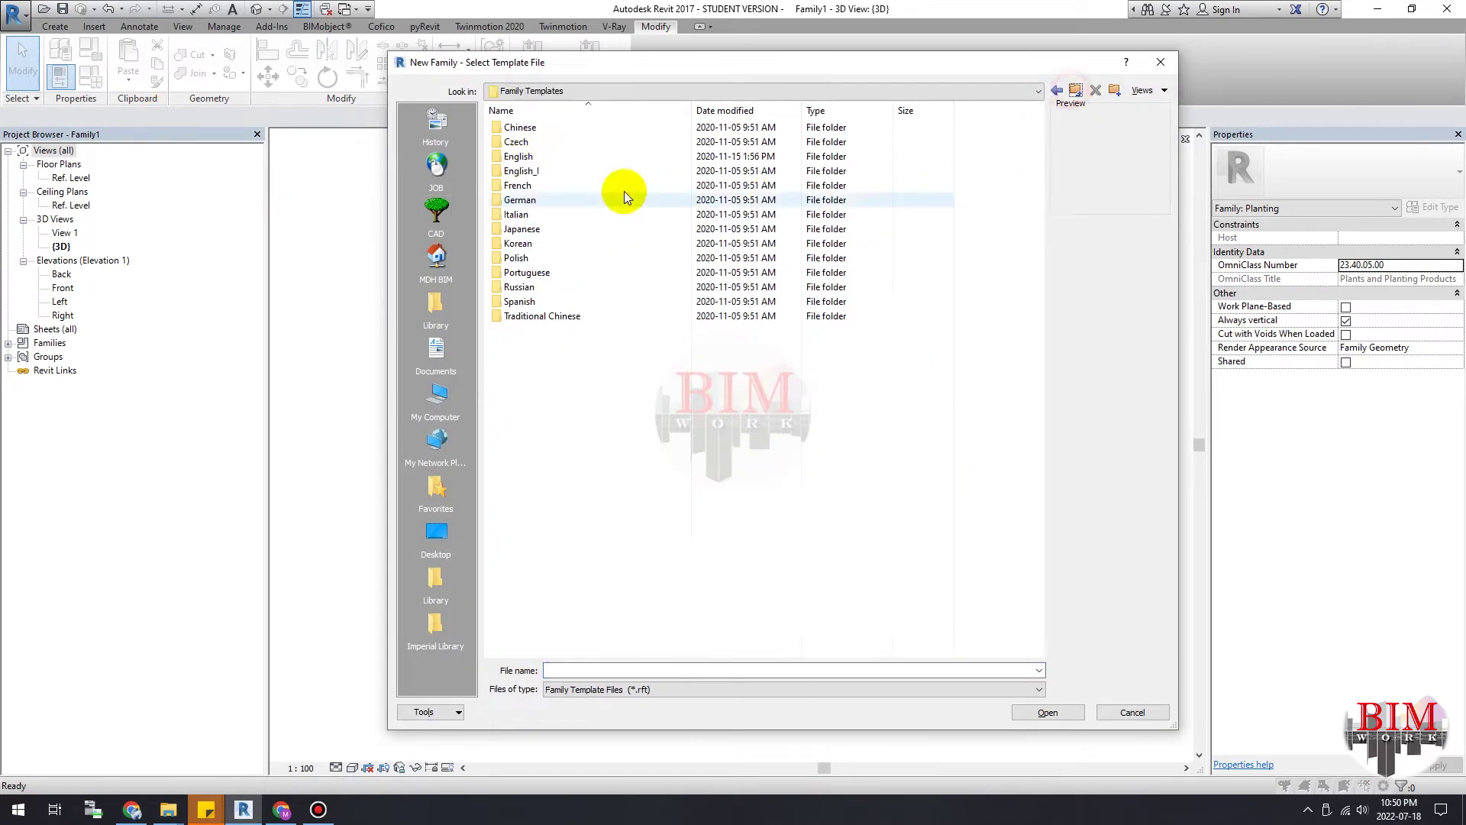
double_click(523, 158)
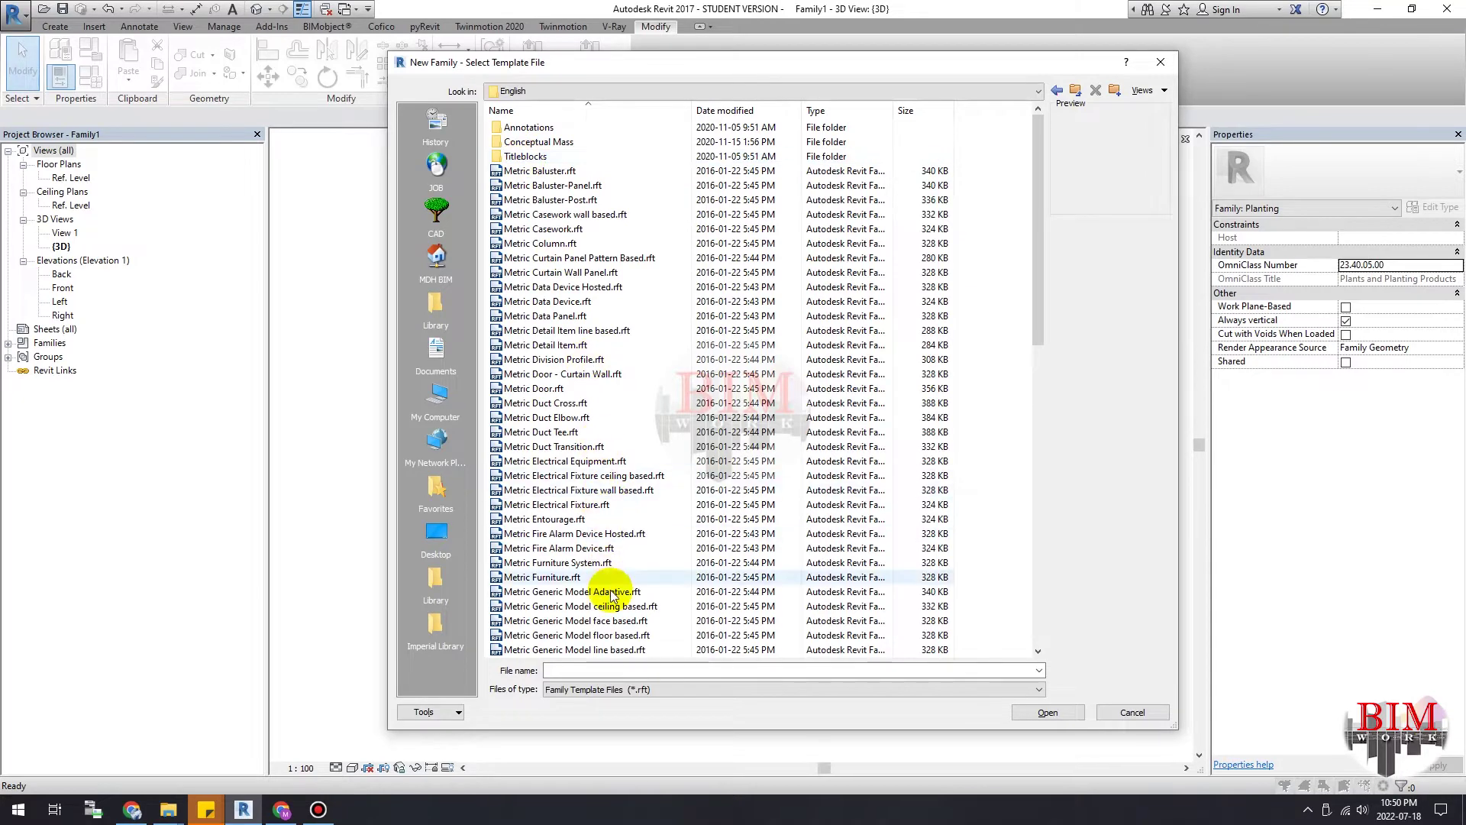
scroll(611, 594, "down", 1)
scroll(611, 594, "down", 3)
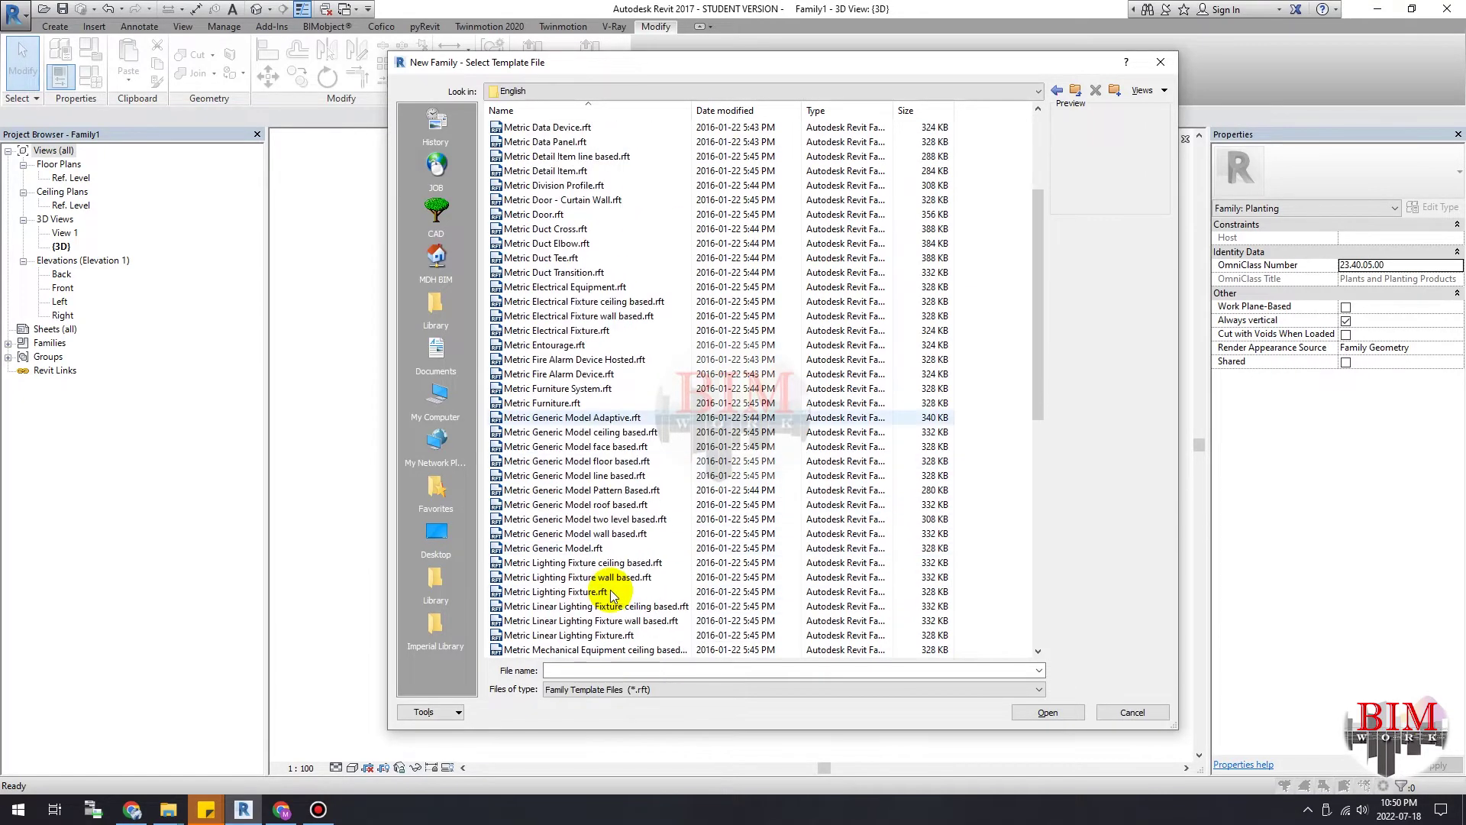
left_click(596, 549)
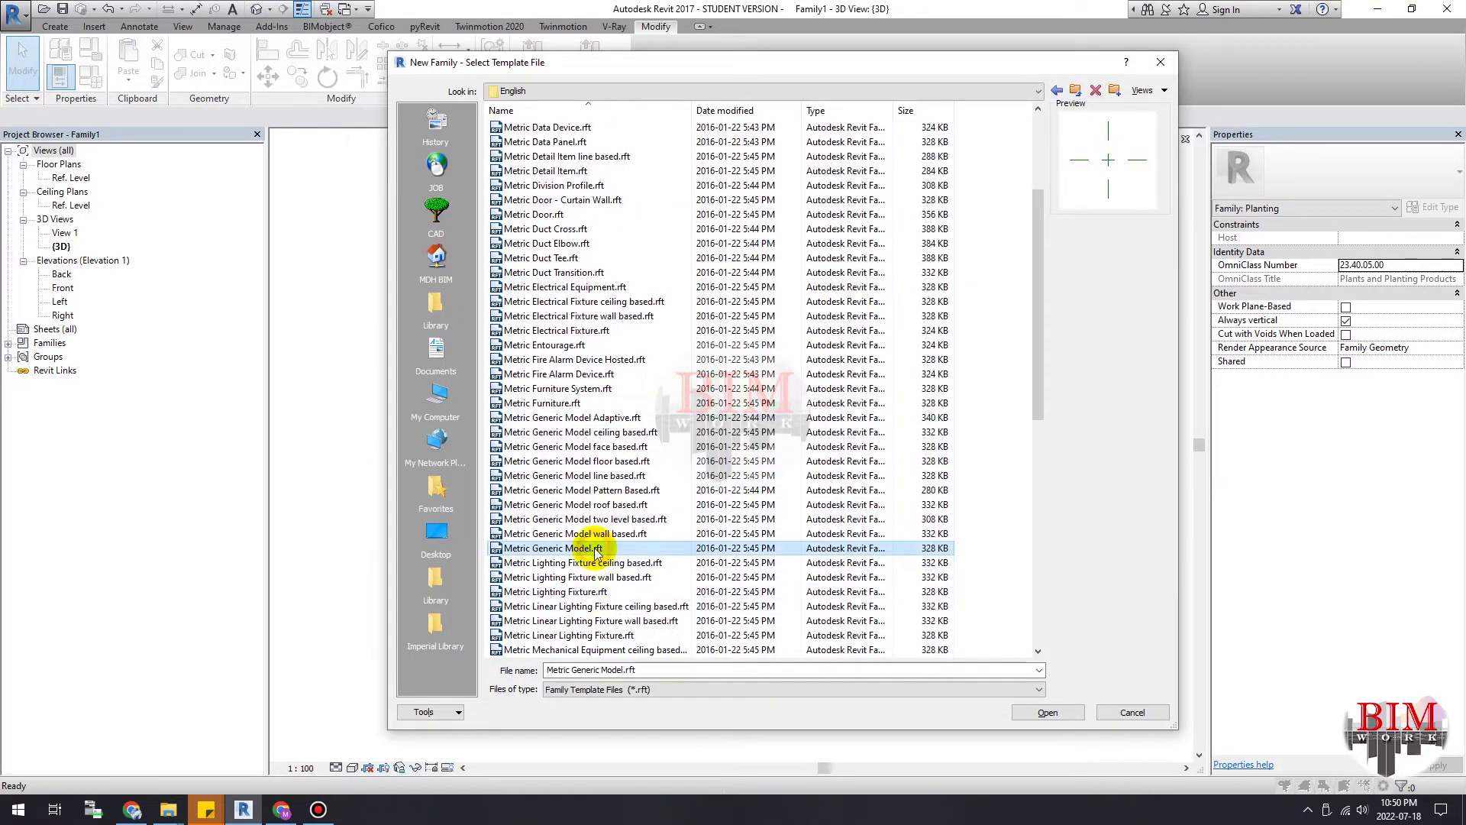
left_click(1044, 712)
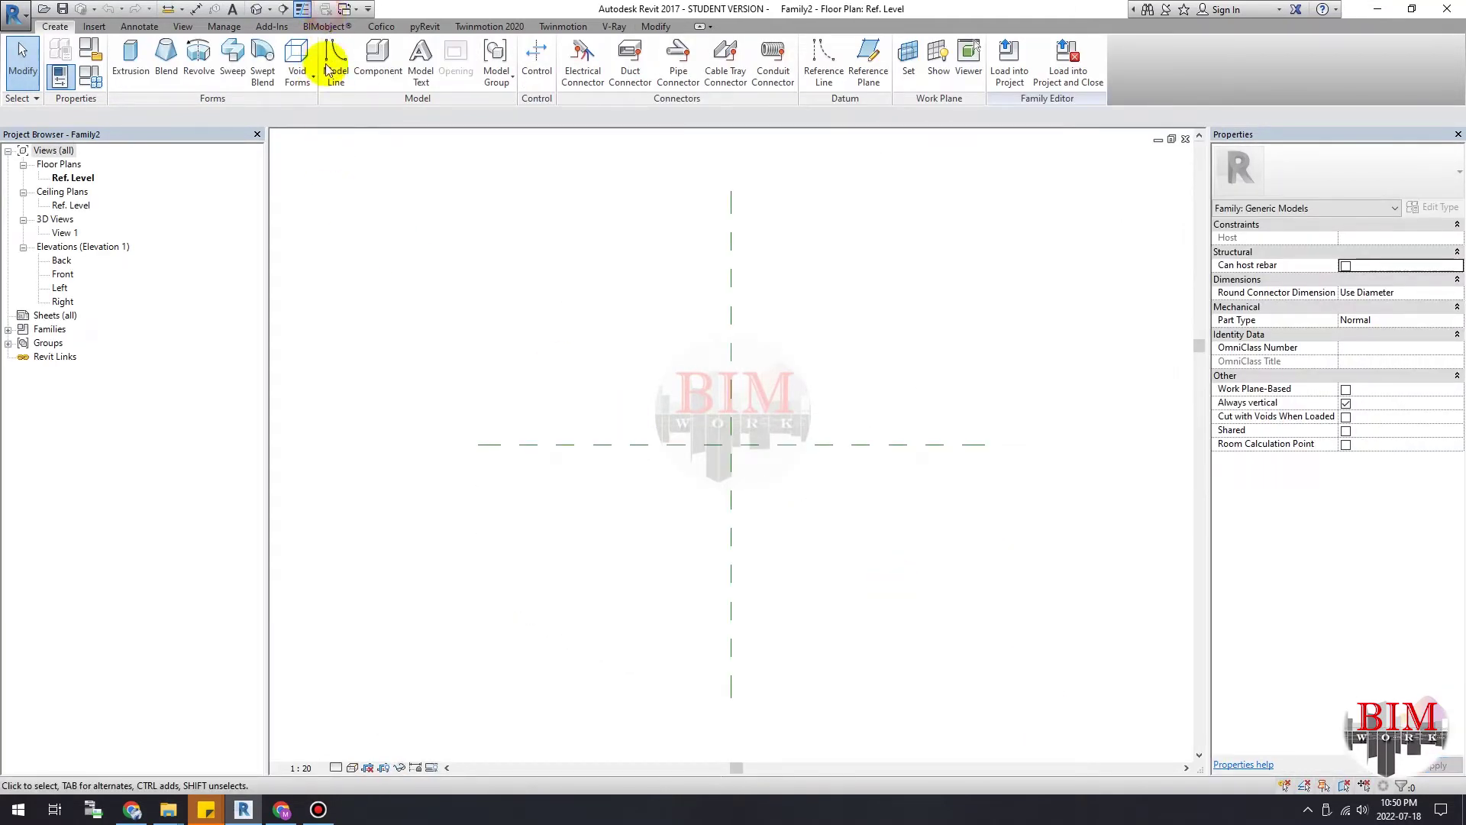
Step: Load Family1 into Family2, place it at the reference-plane intersection, and open {3D}
left_click(345, 10)
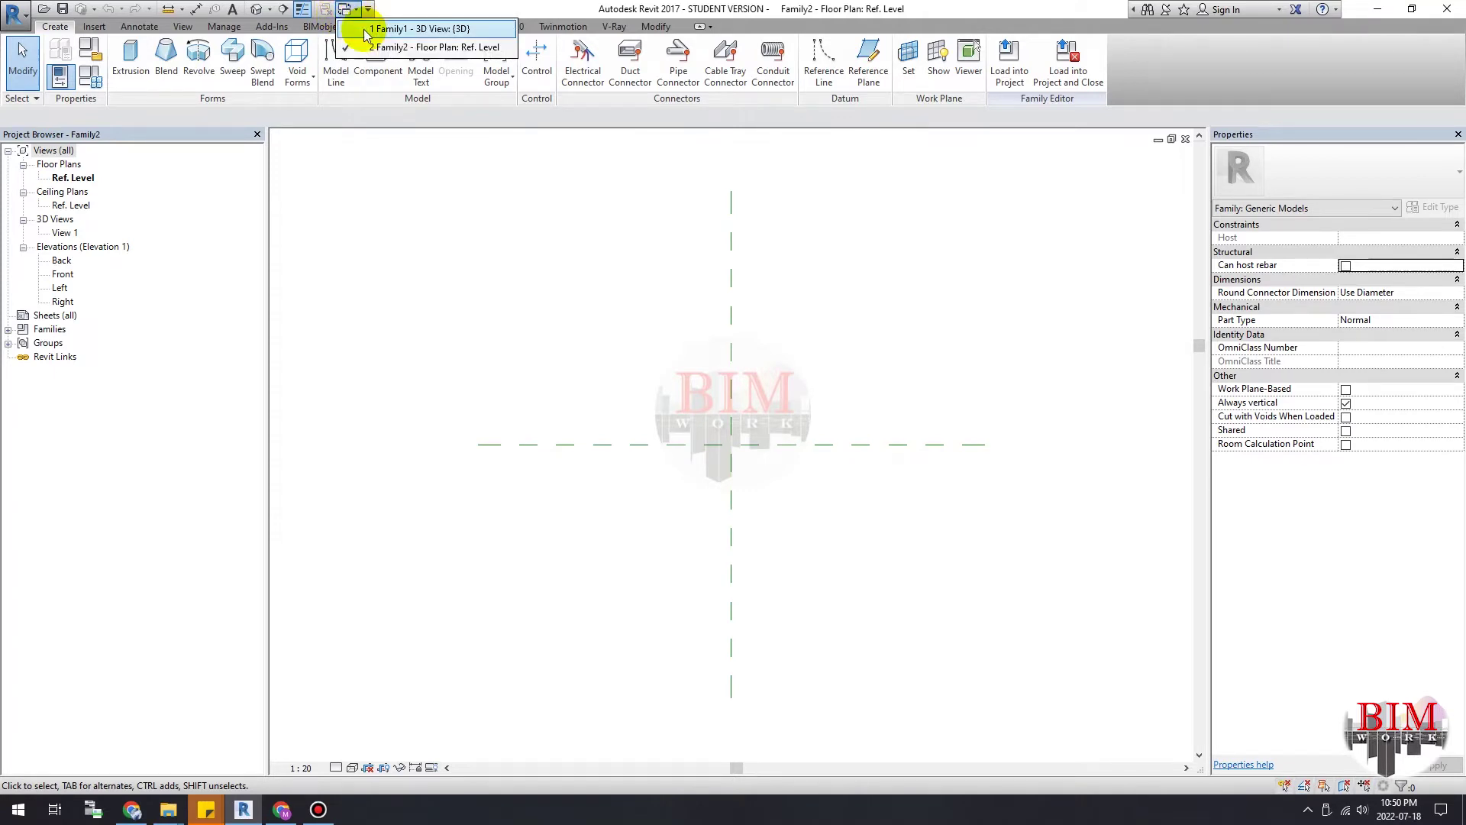
left_click(405, 29)
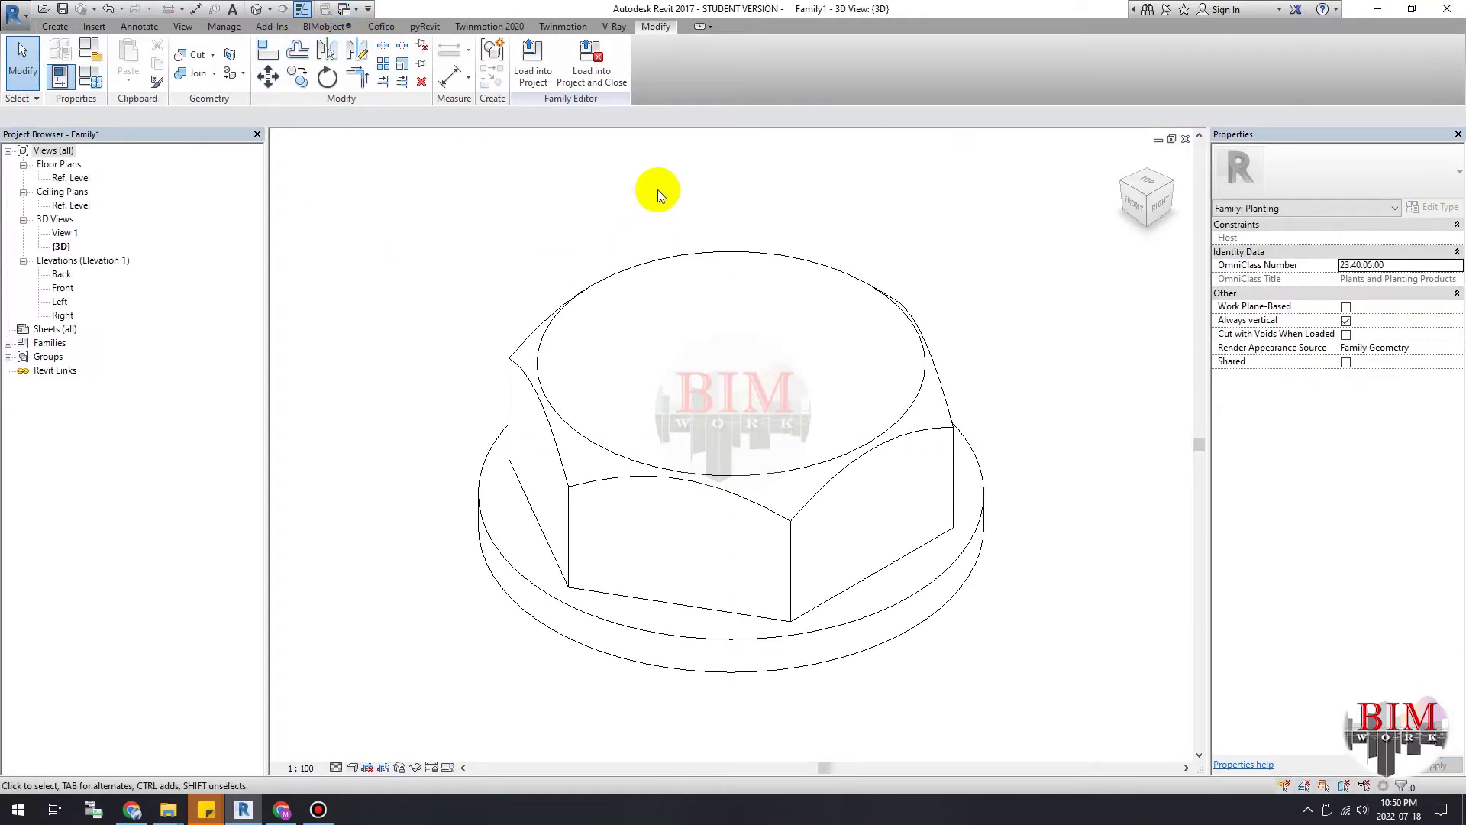
left_click(585, 72)
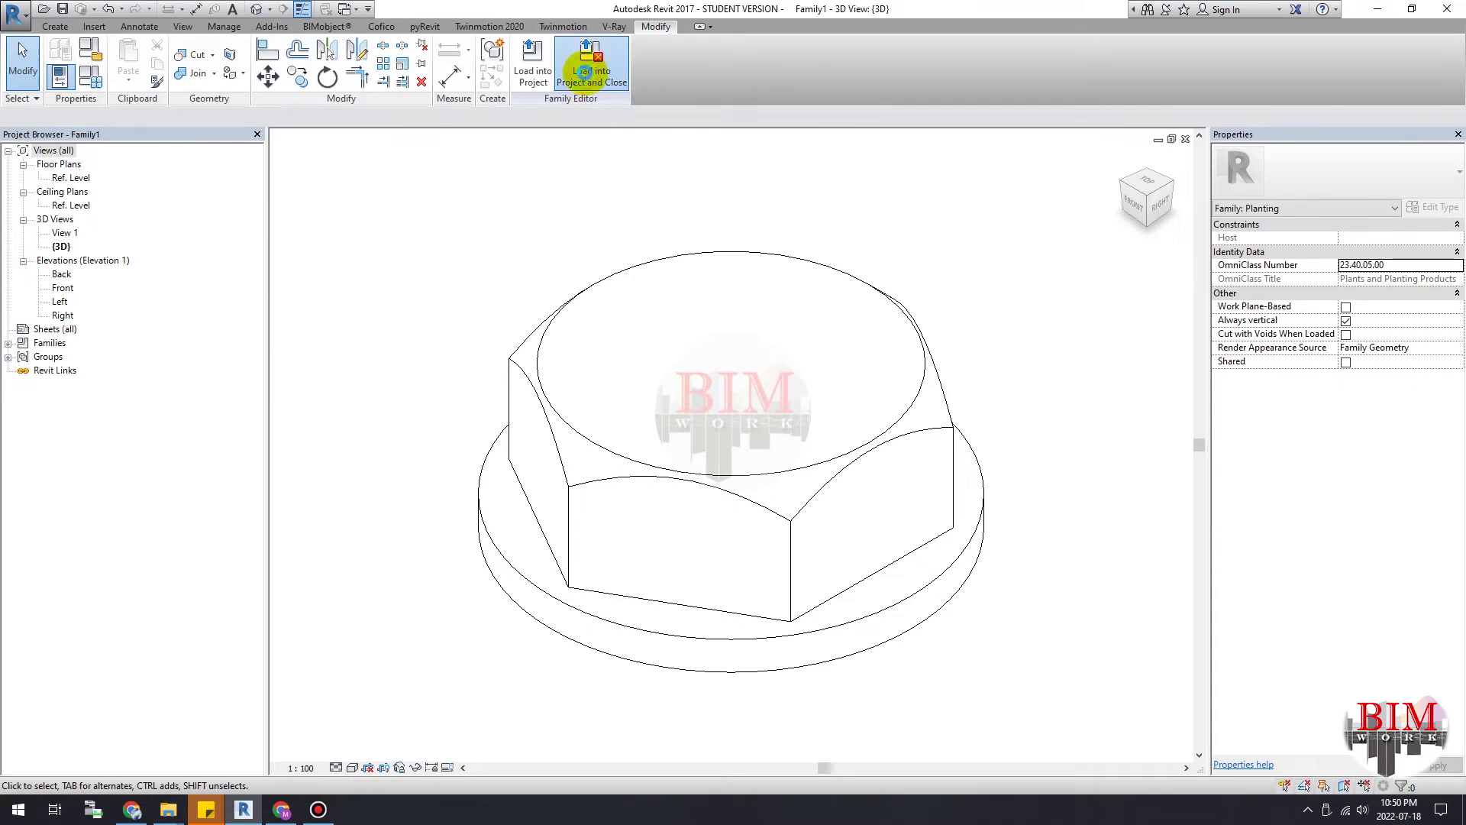
left_click(762, 405)
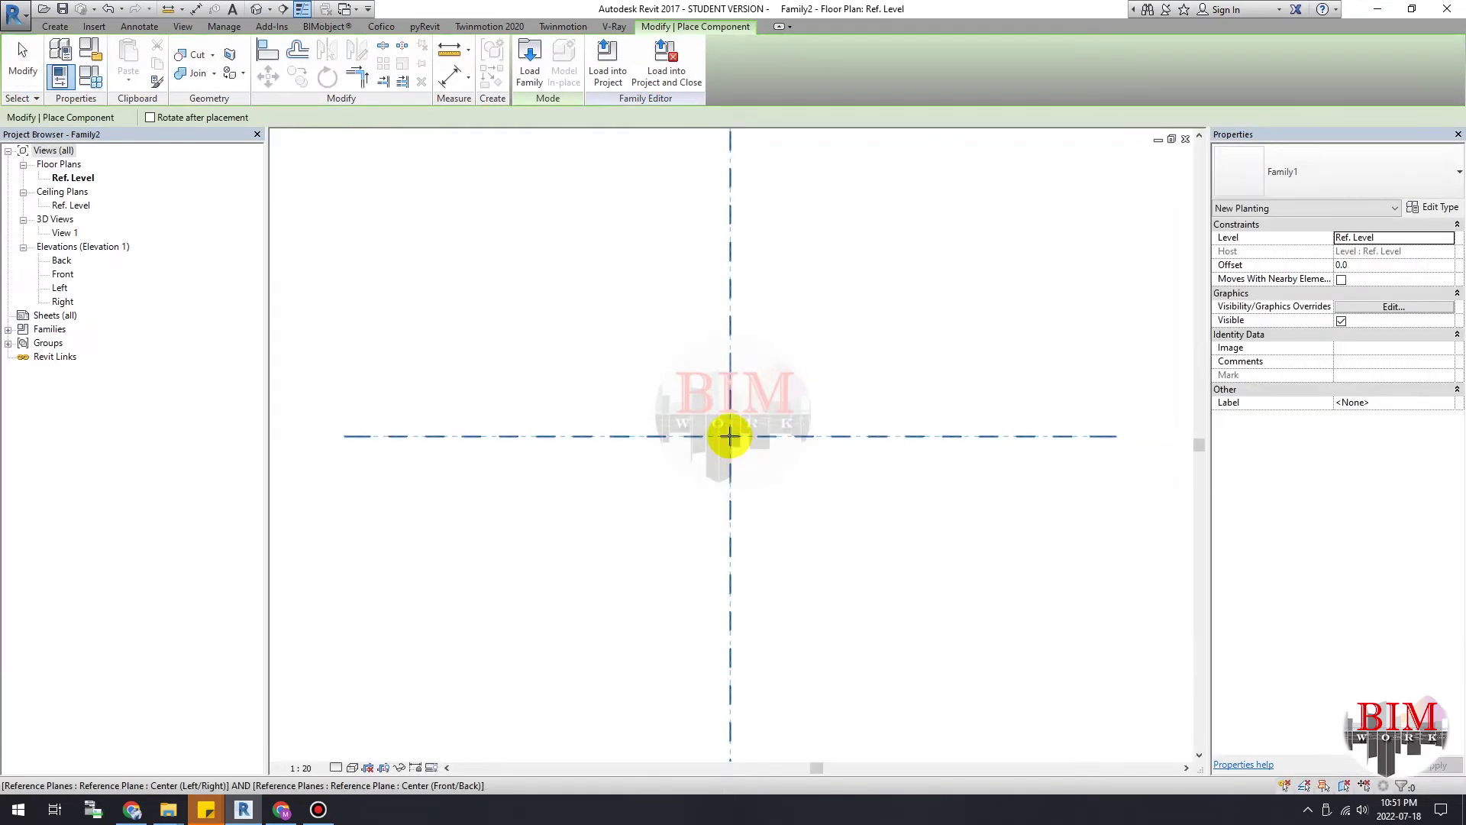
scroll(730, 437, "down", 3)
scroll(731, 437, "down", 5)
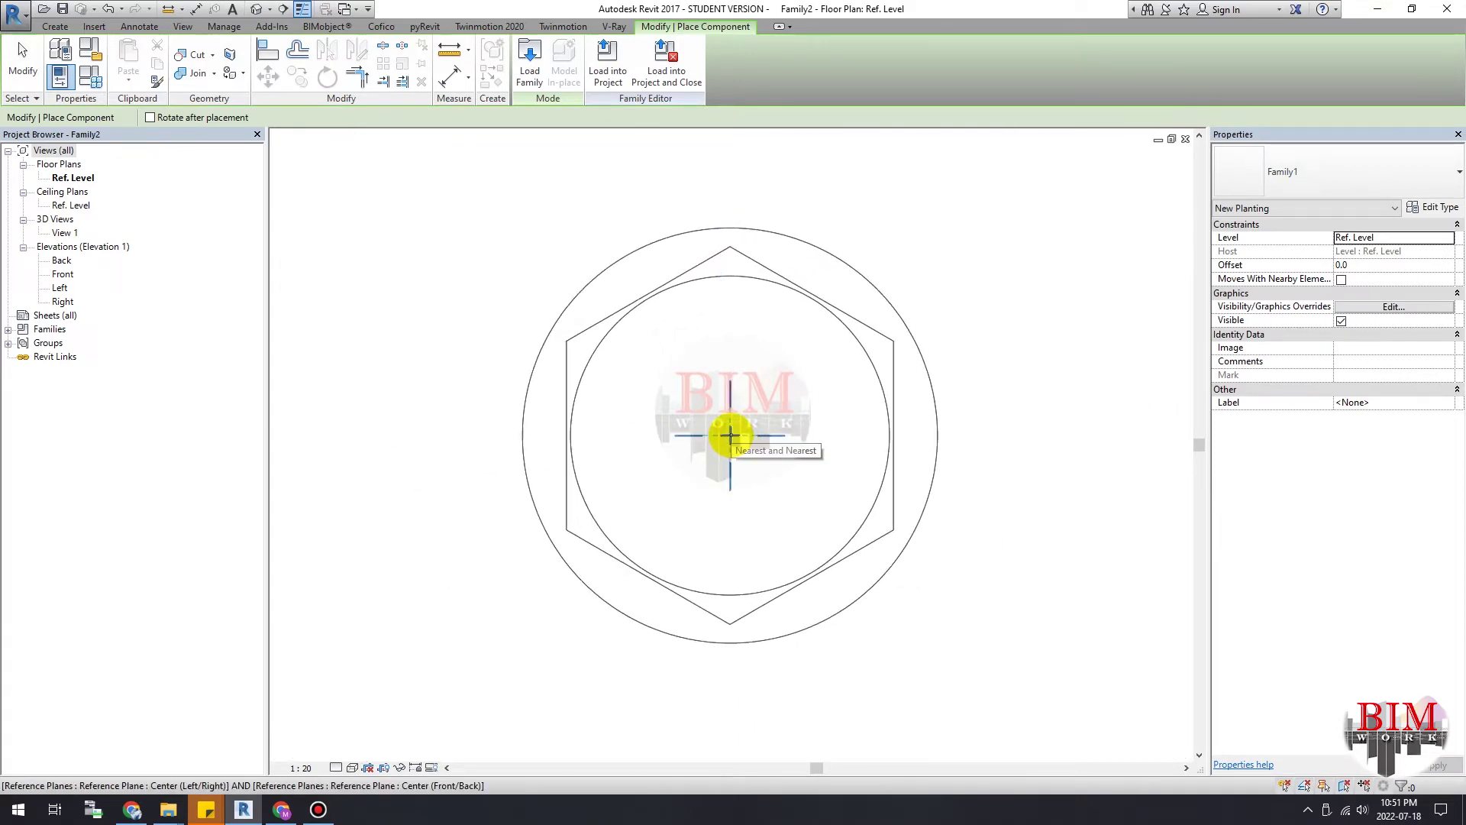
left_click(731, 436)
key("Escape")
key("Escape")
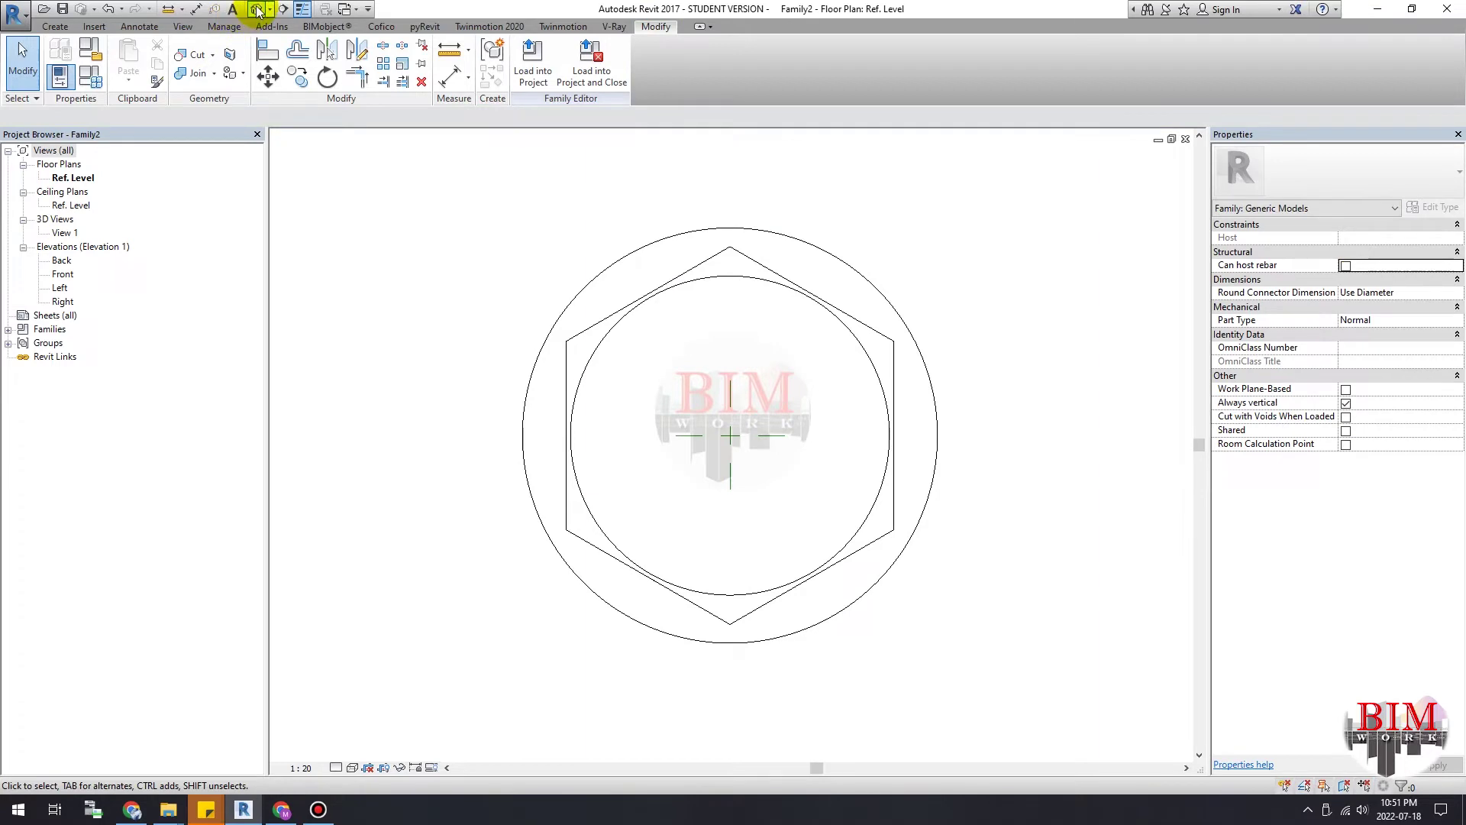
left_click(258, 9)
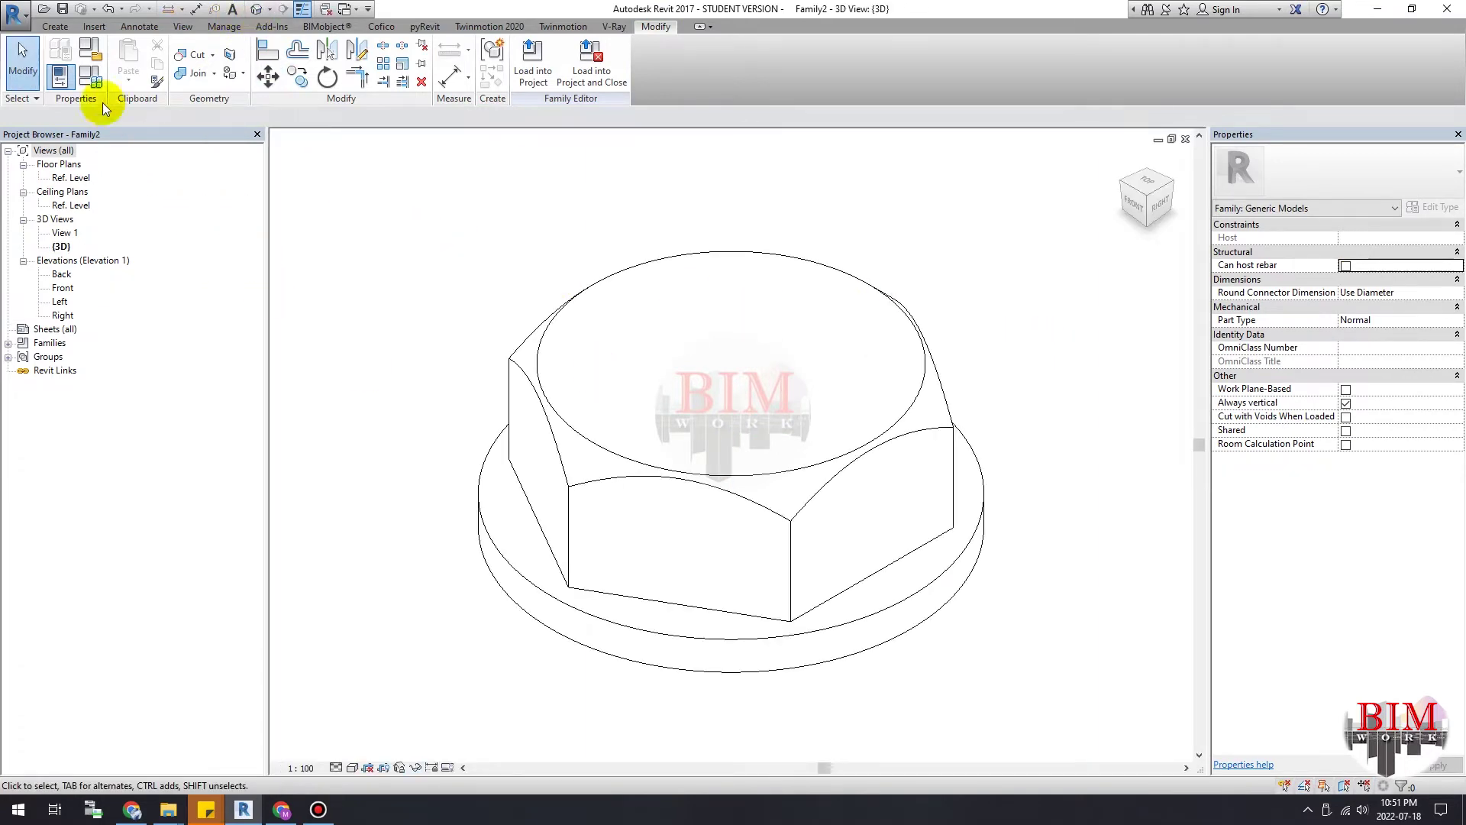
Step: Add a Scale_Factor type parameter of type Length, grouped under Dimensions
left_click(85, 79)
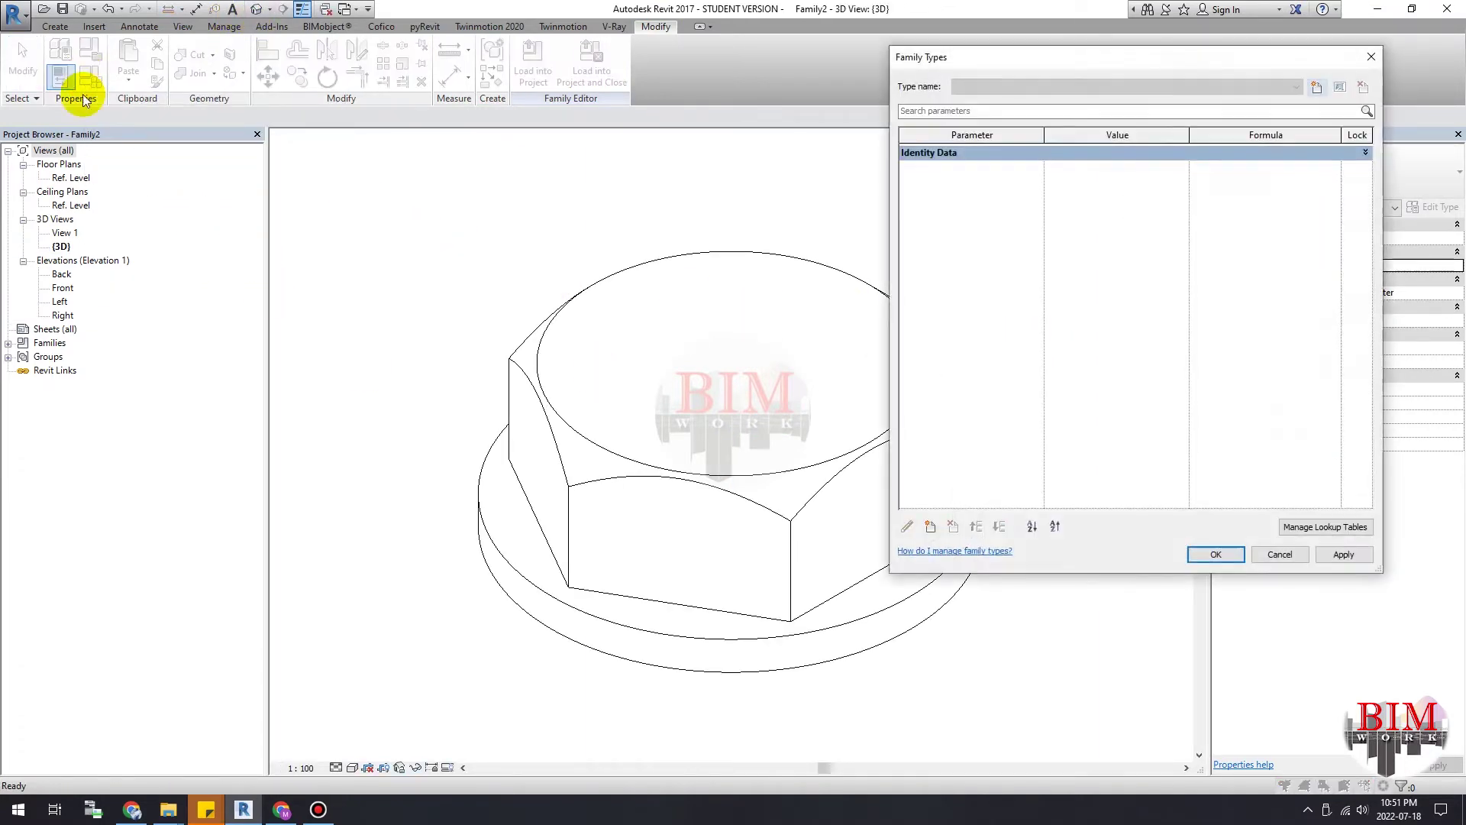
left_click(931, 528)
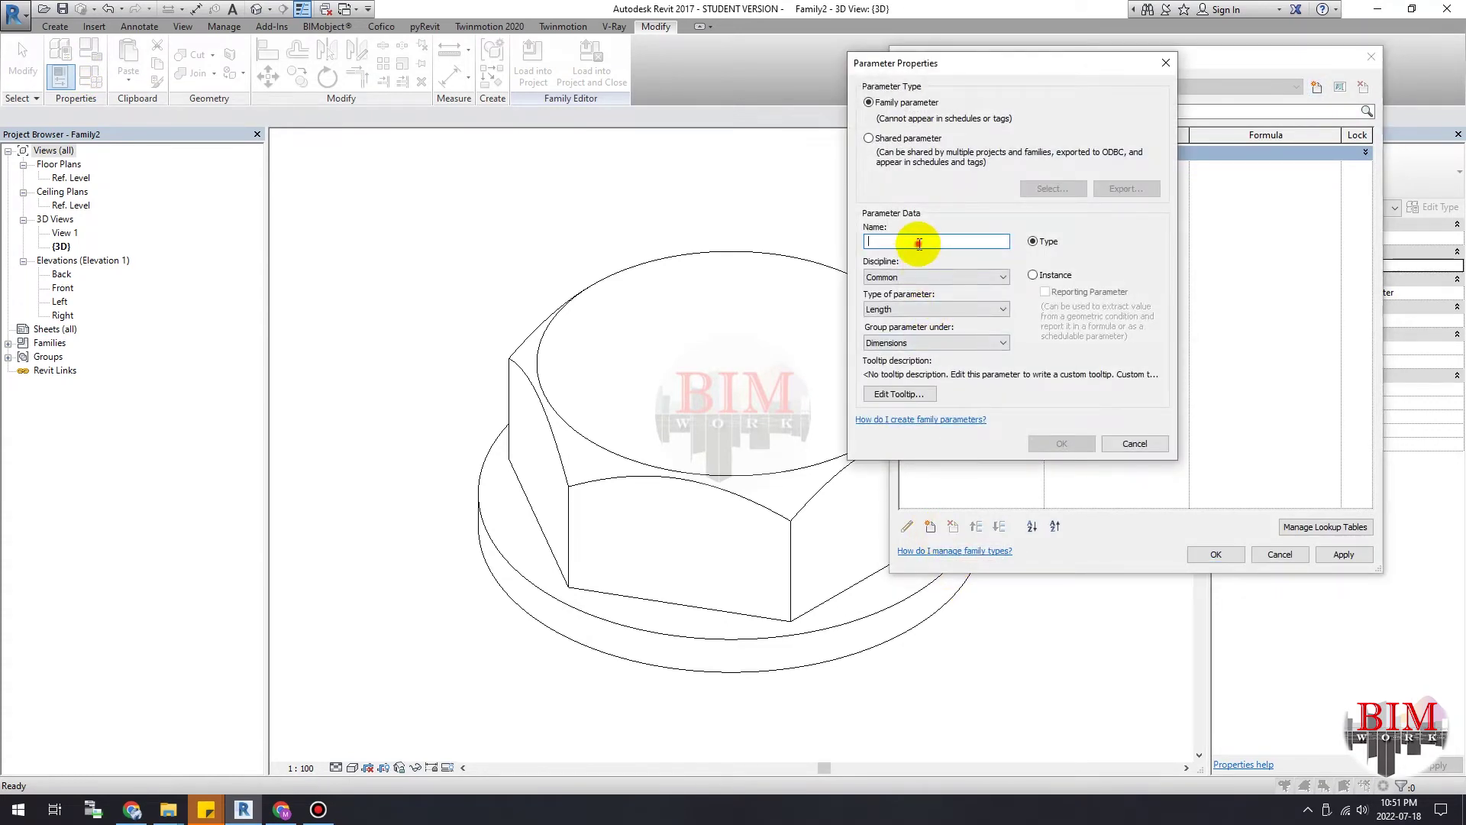
type("Scale_Factor")
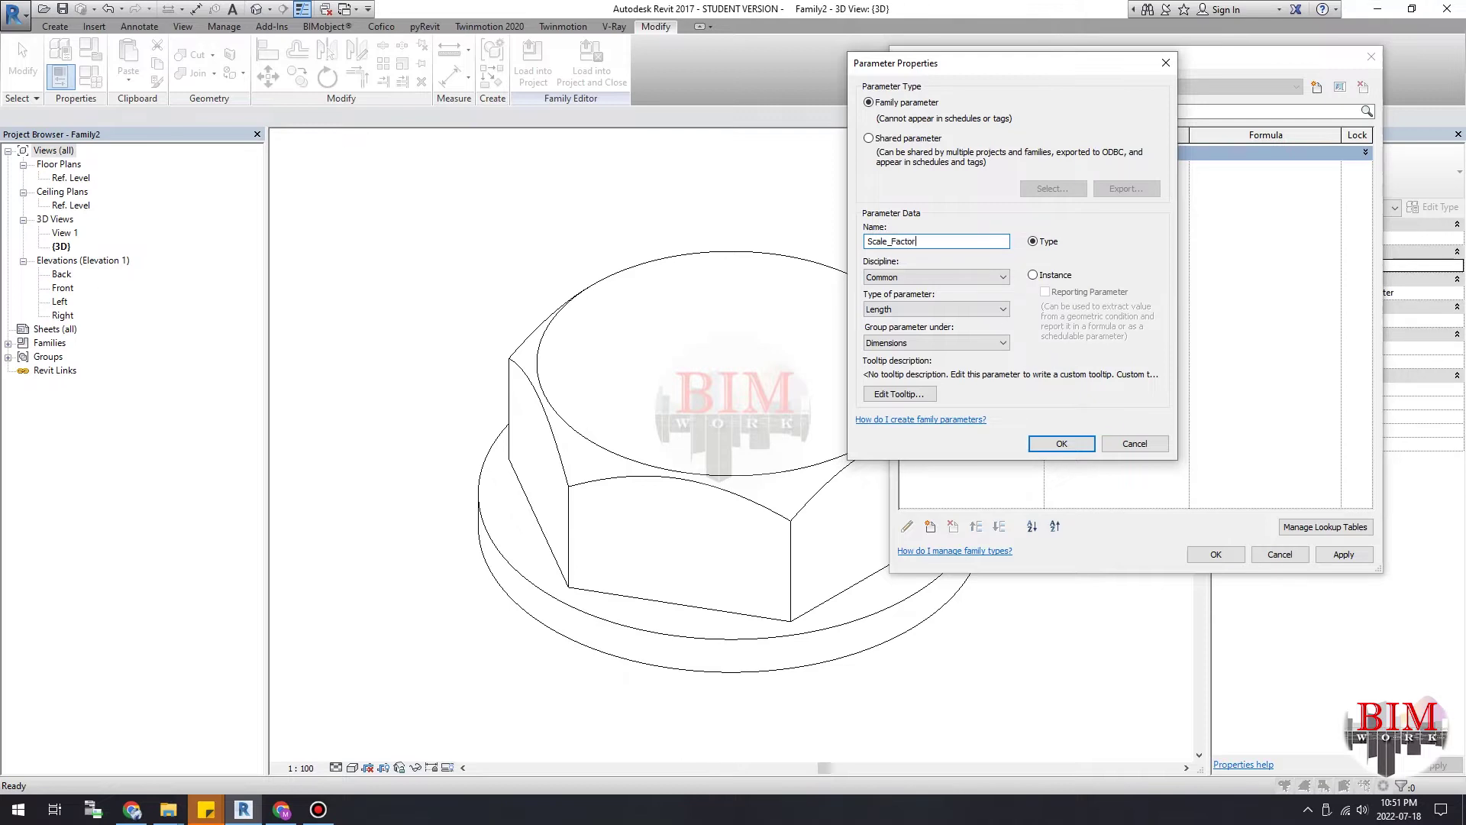
left_click(1081, 449)
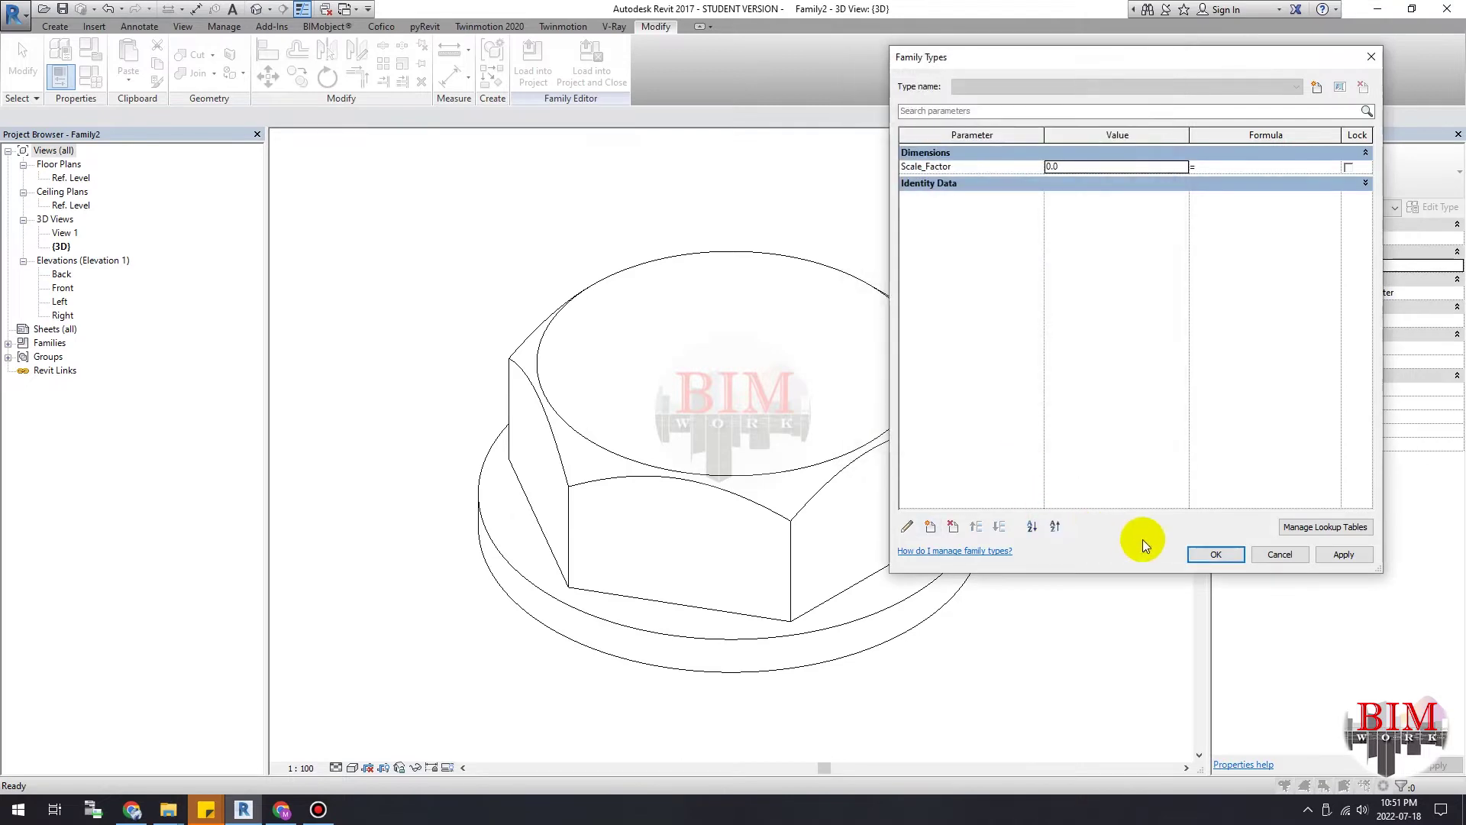
left_click(1210, 561)
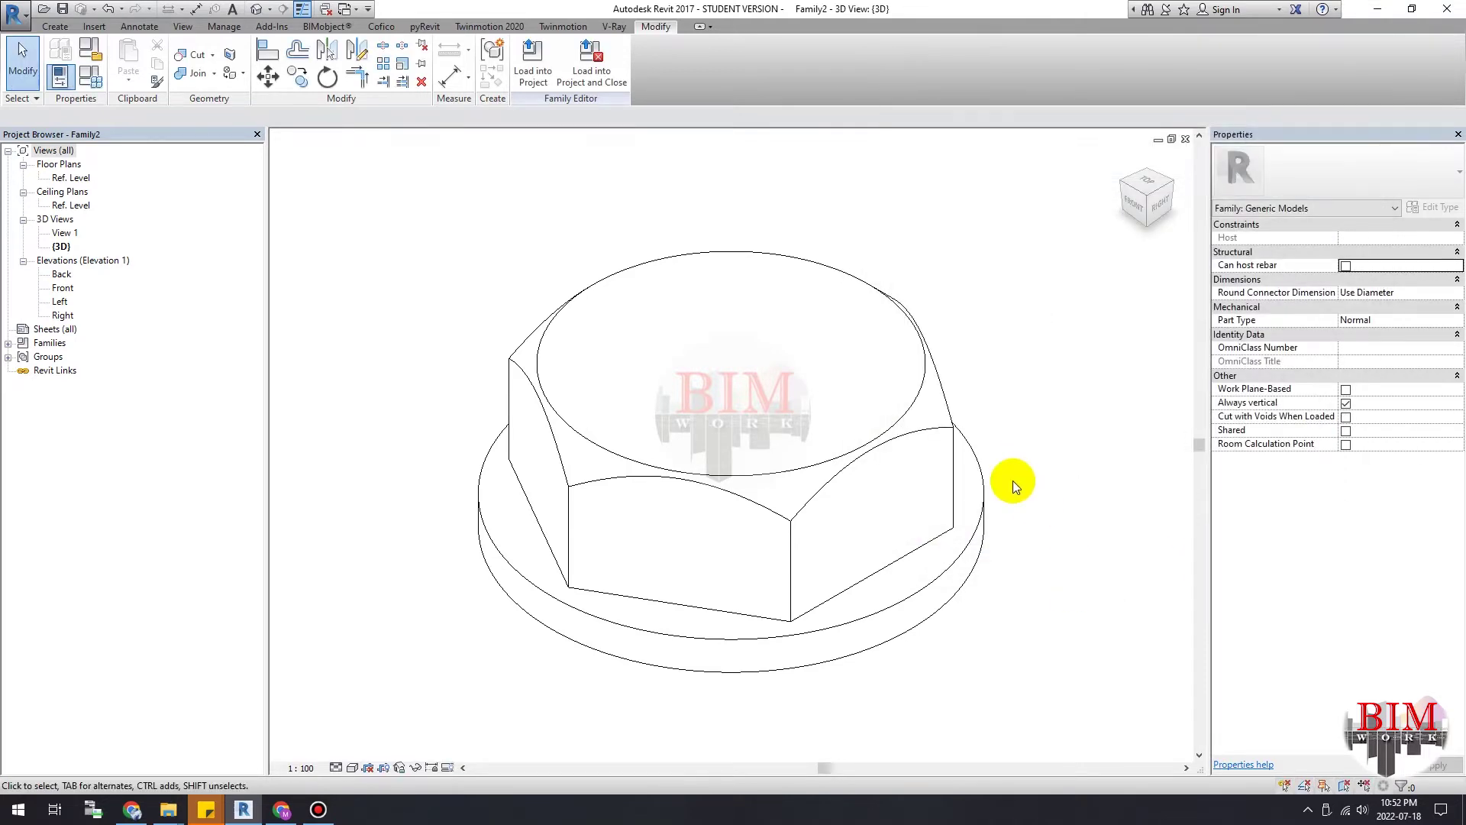
Step: Associate the nested nut's Height type parameter with a new host length parameter named Size
left_click(955, 426)
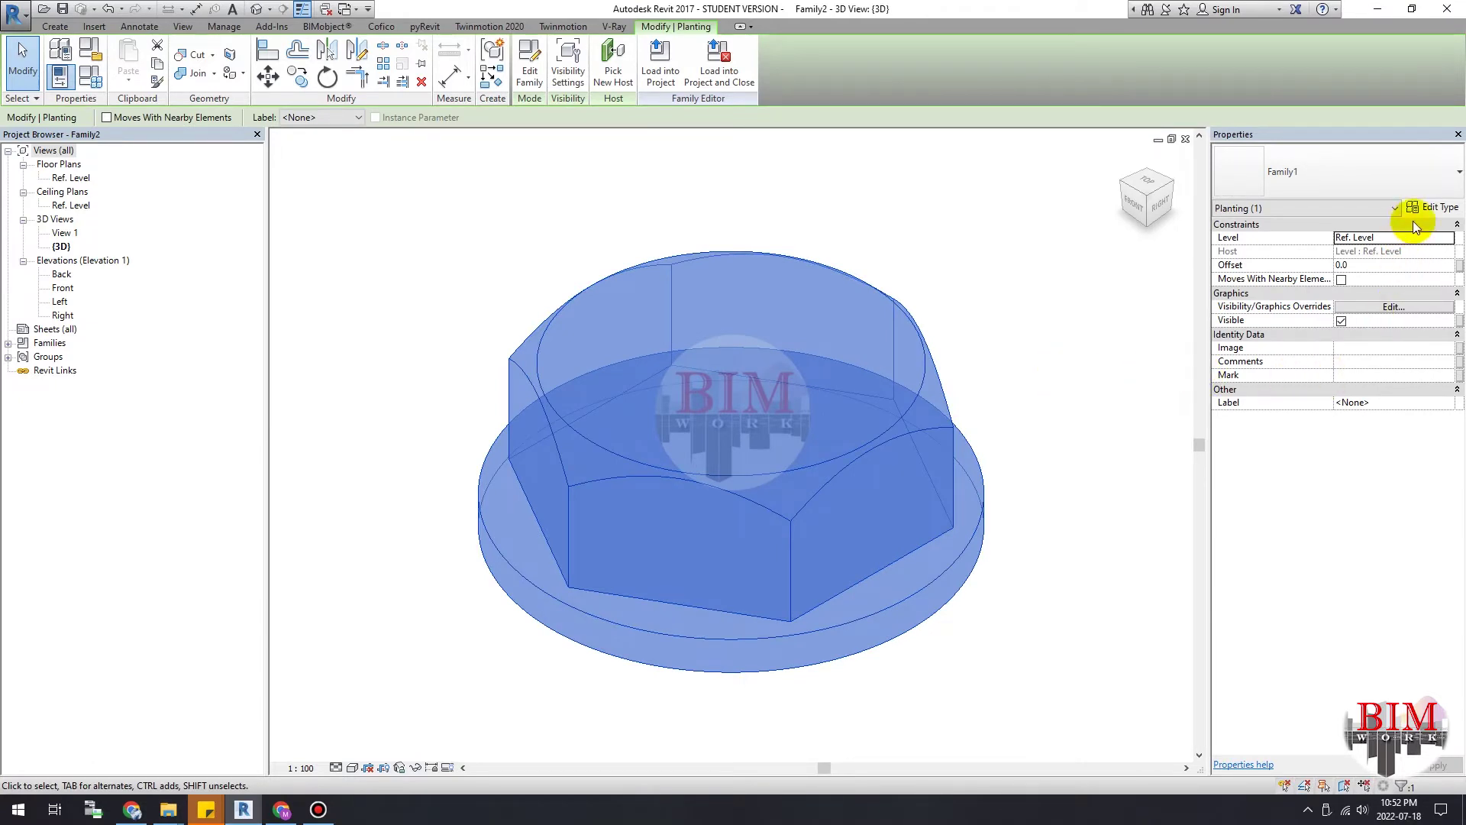
left_click(1444, 215)
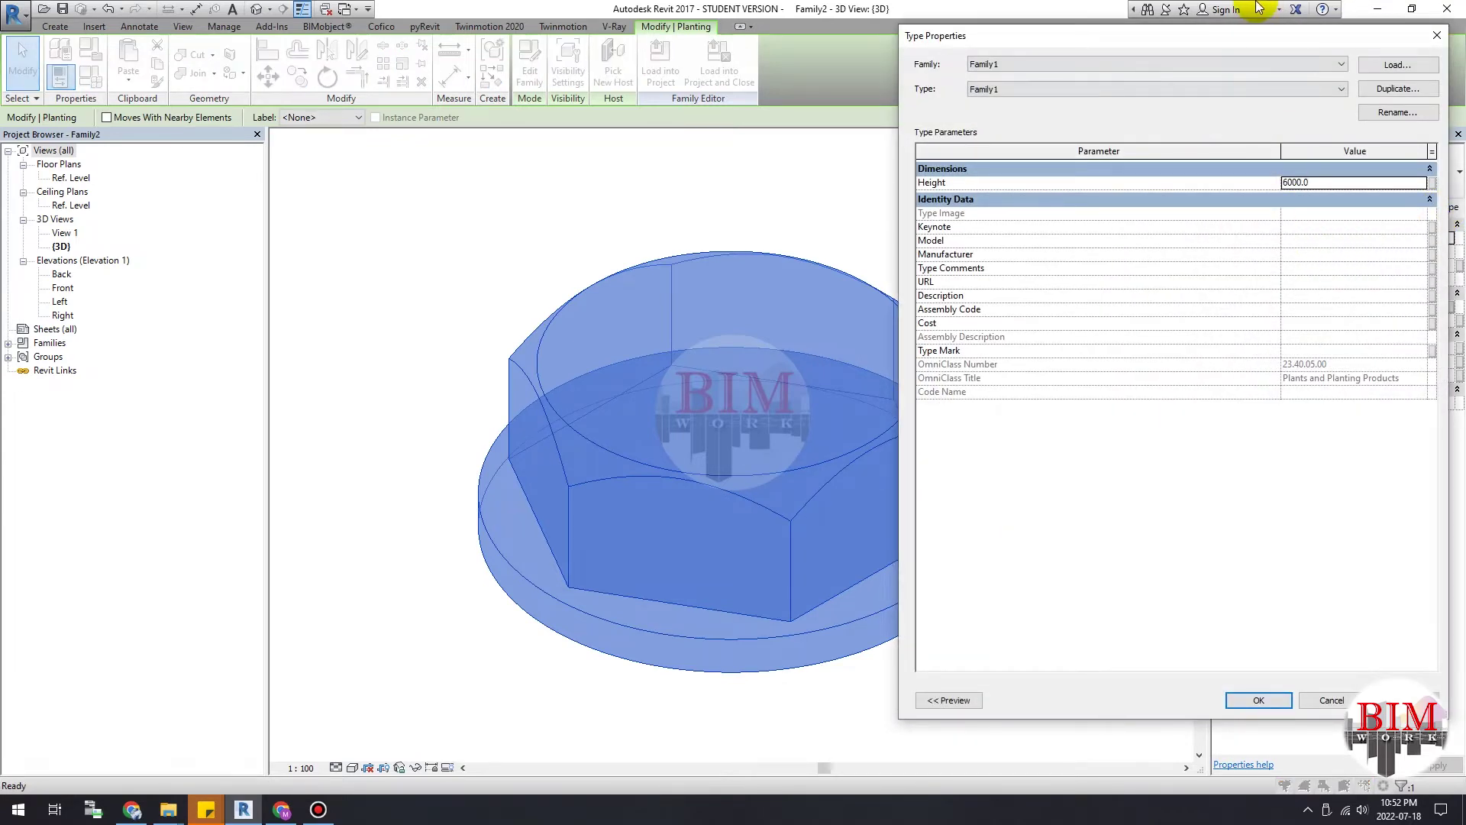
left_click_drag(1230, 48, 951, 56)
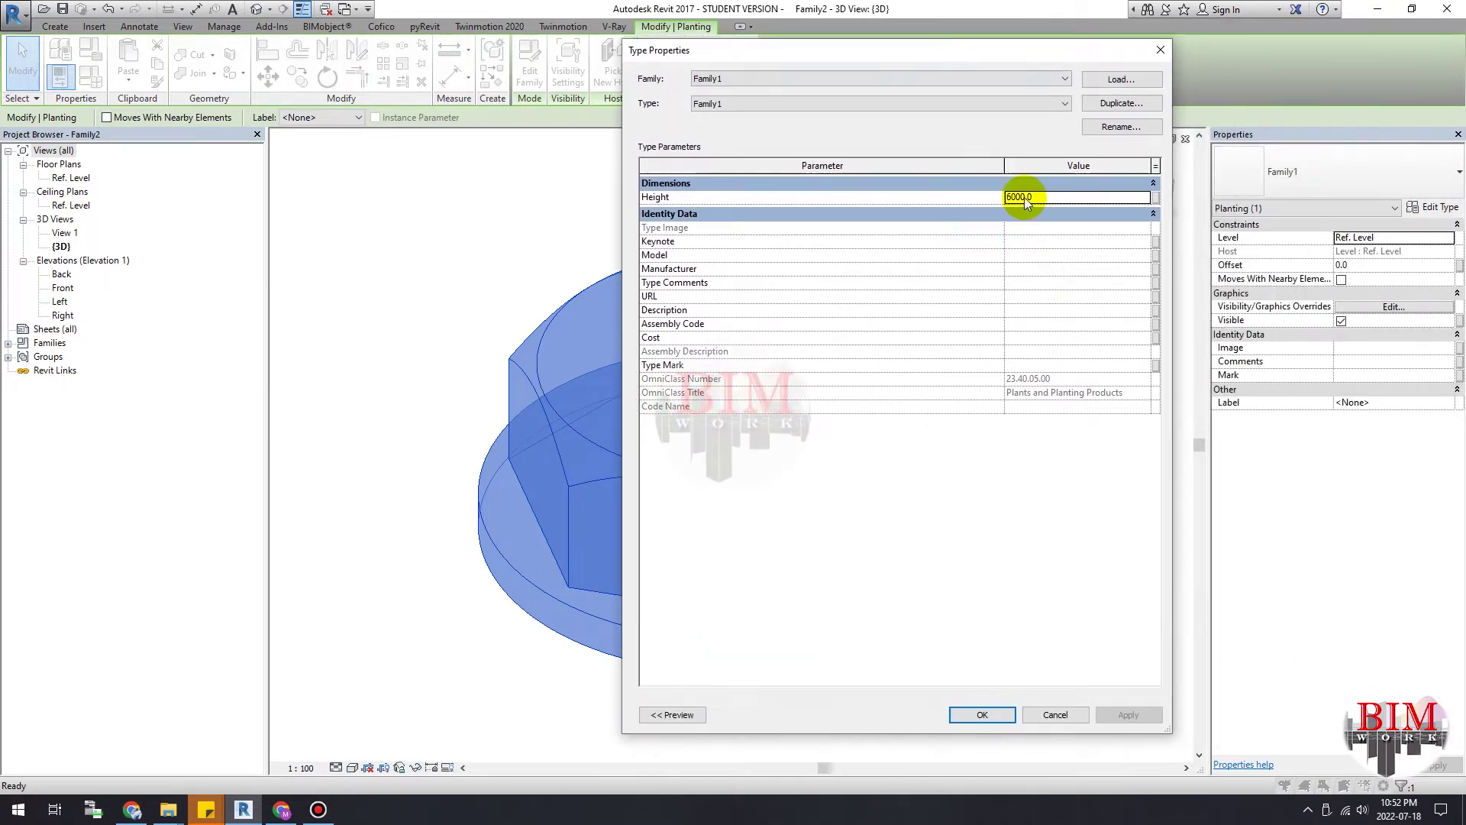
left_click(1156, 197)
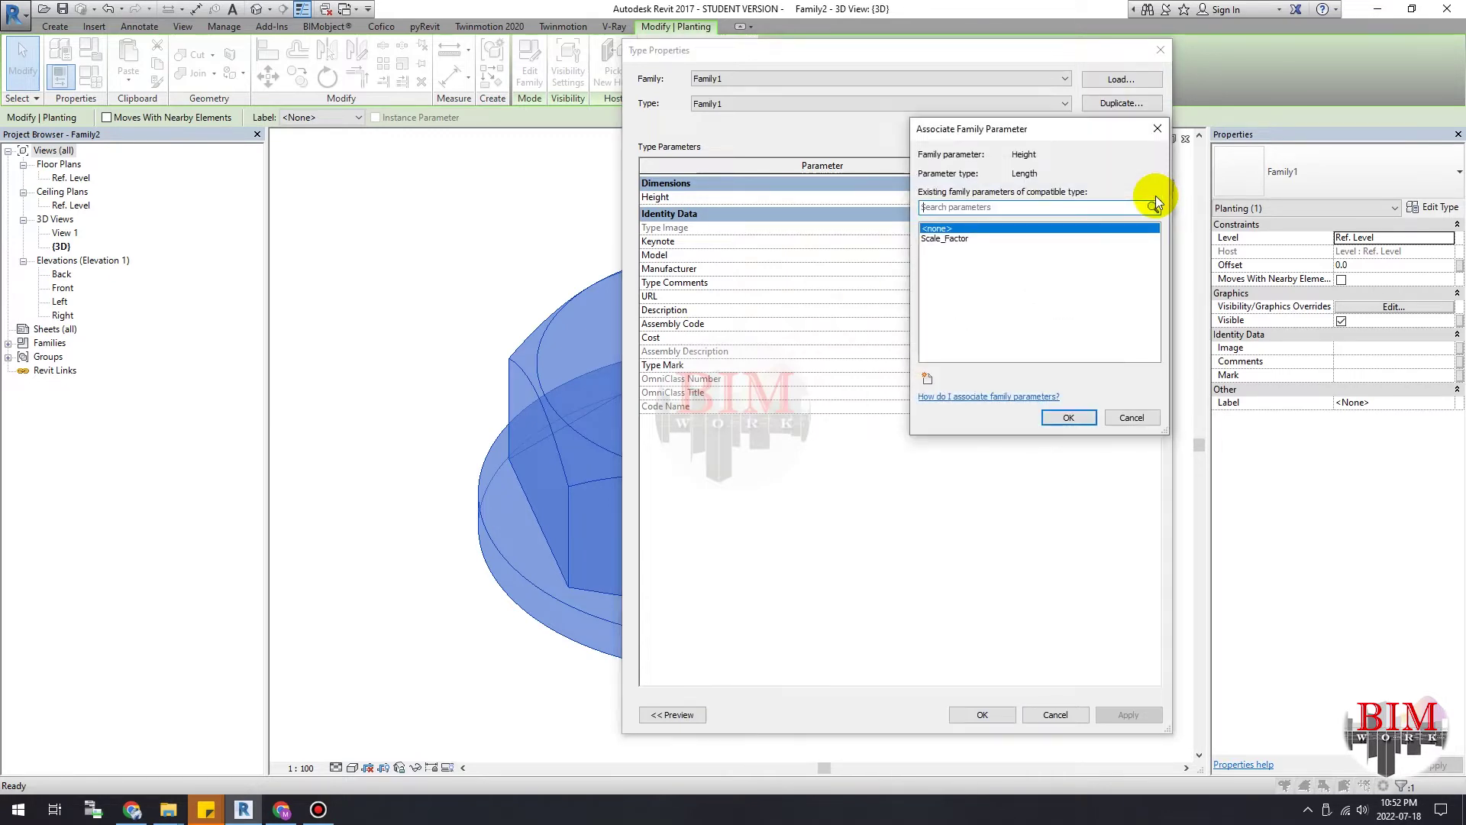
left_click(926, 378)
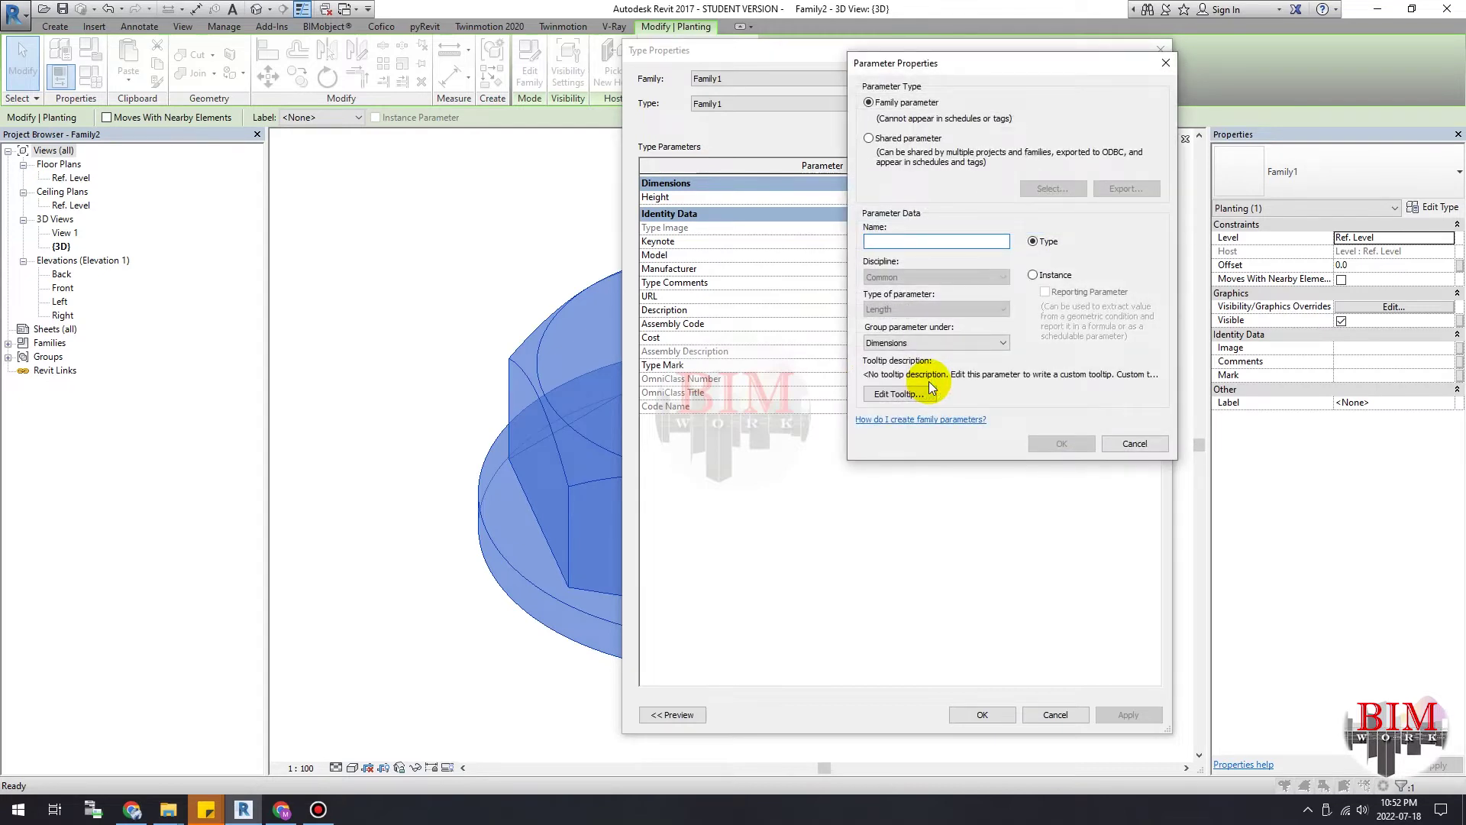
type("Size")
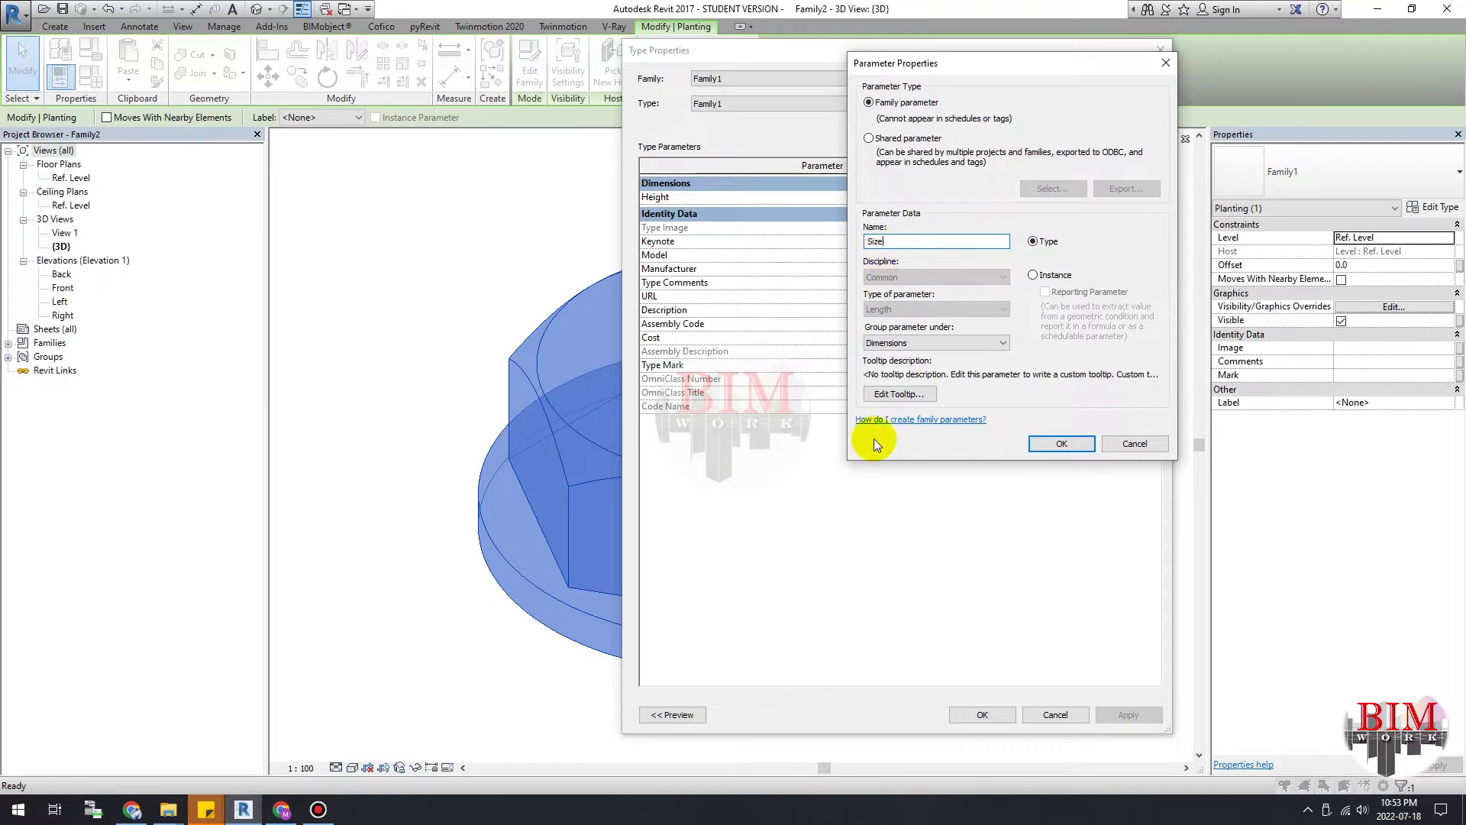
left_click(1062, 444)
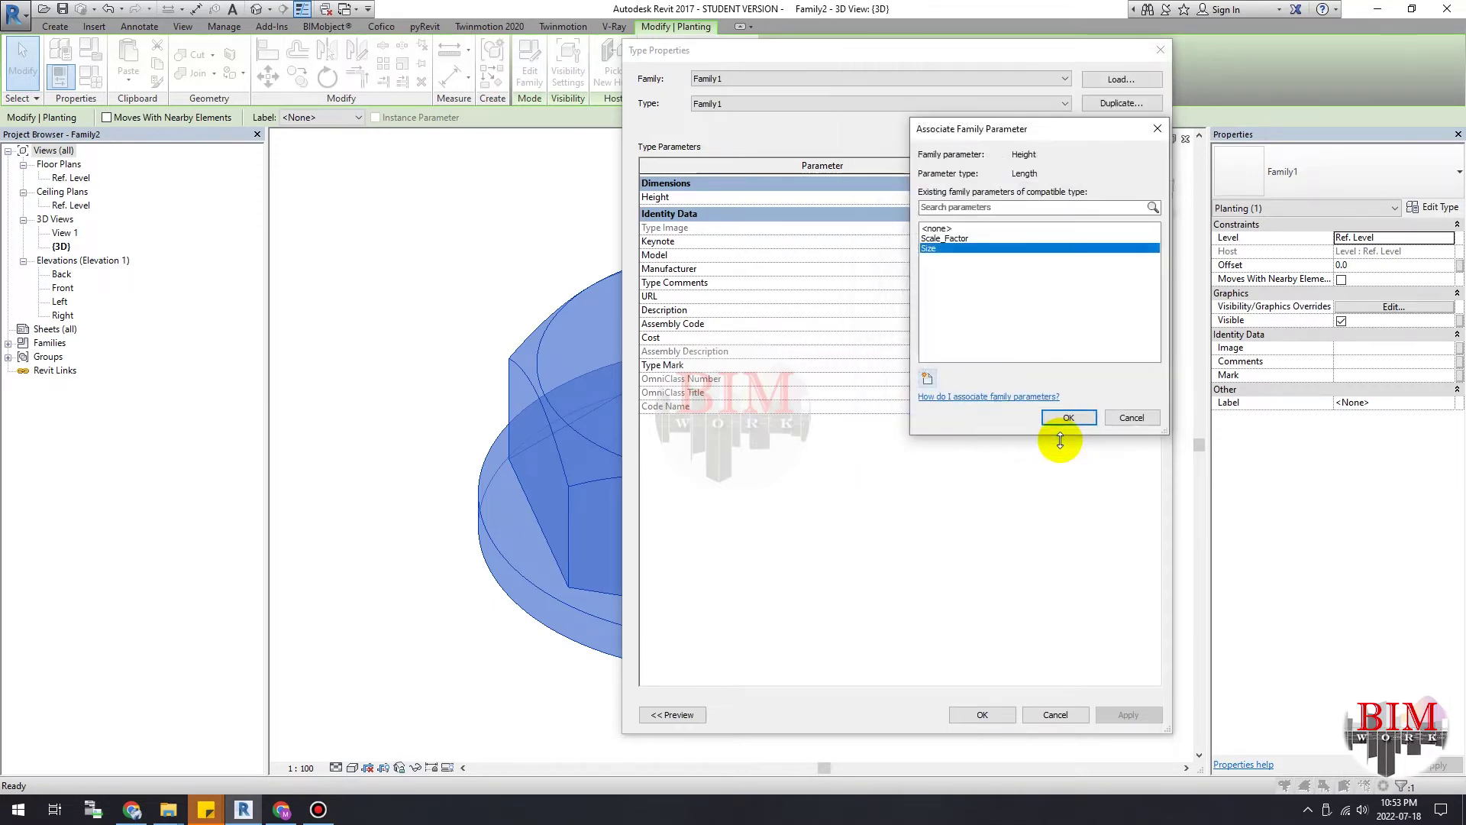
left_click(1068, 418)
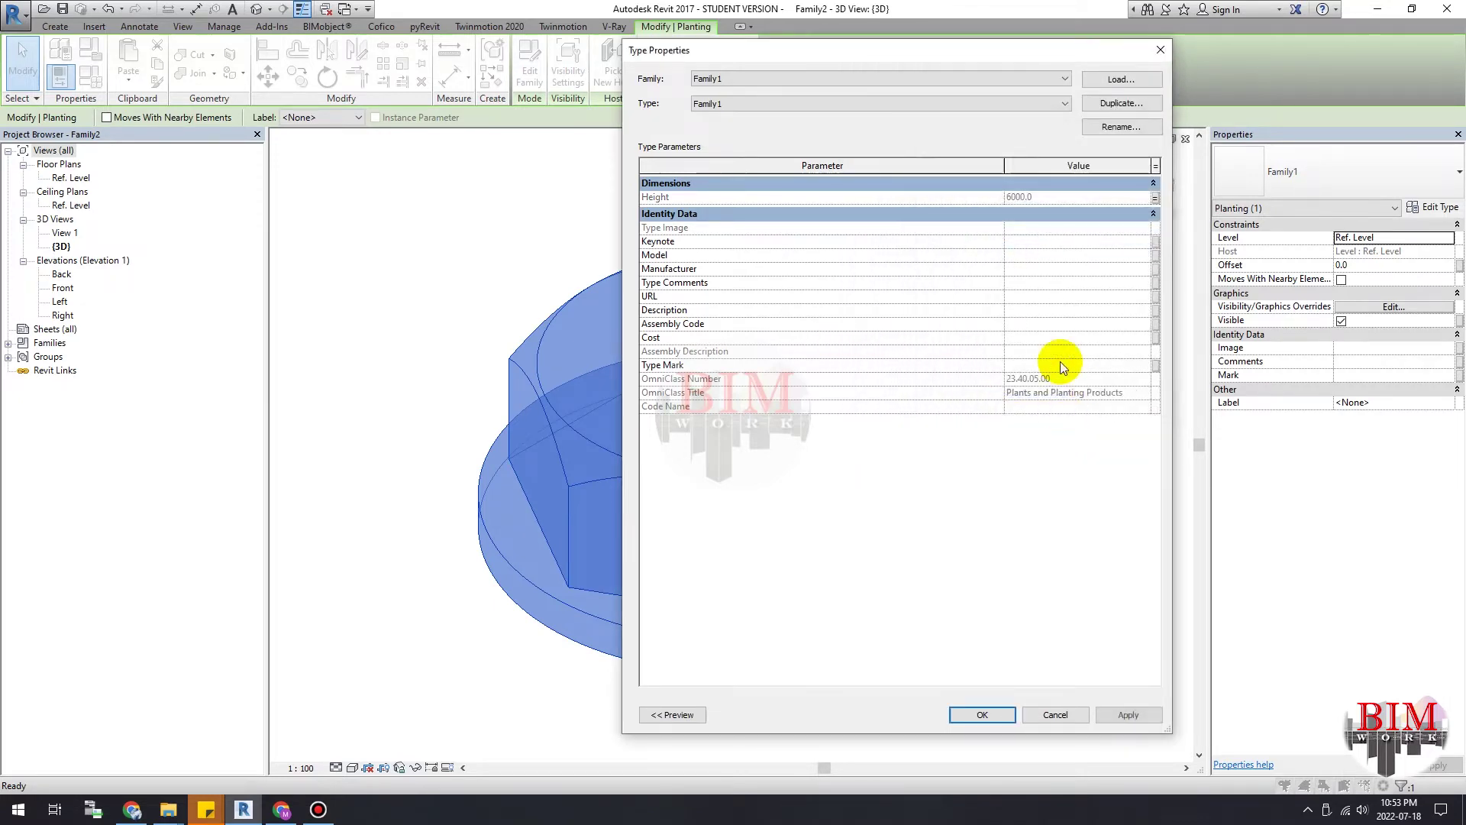
left_click(1000, 716)
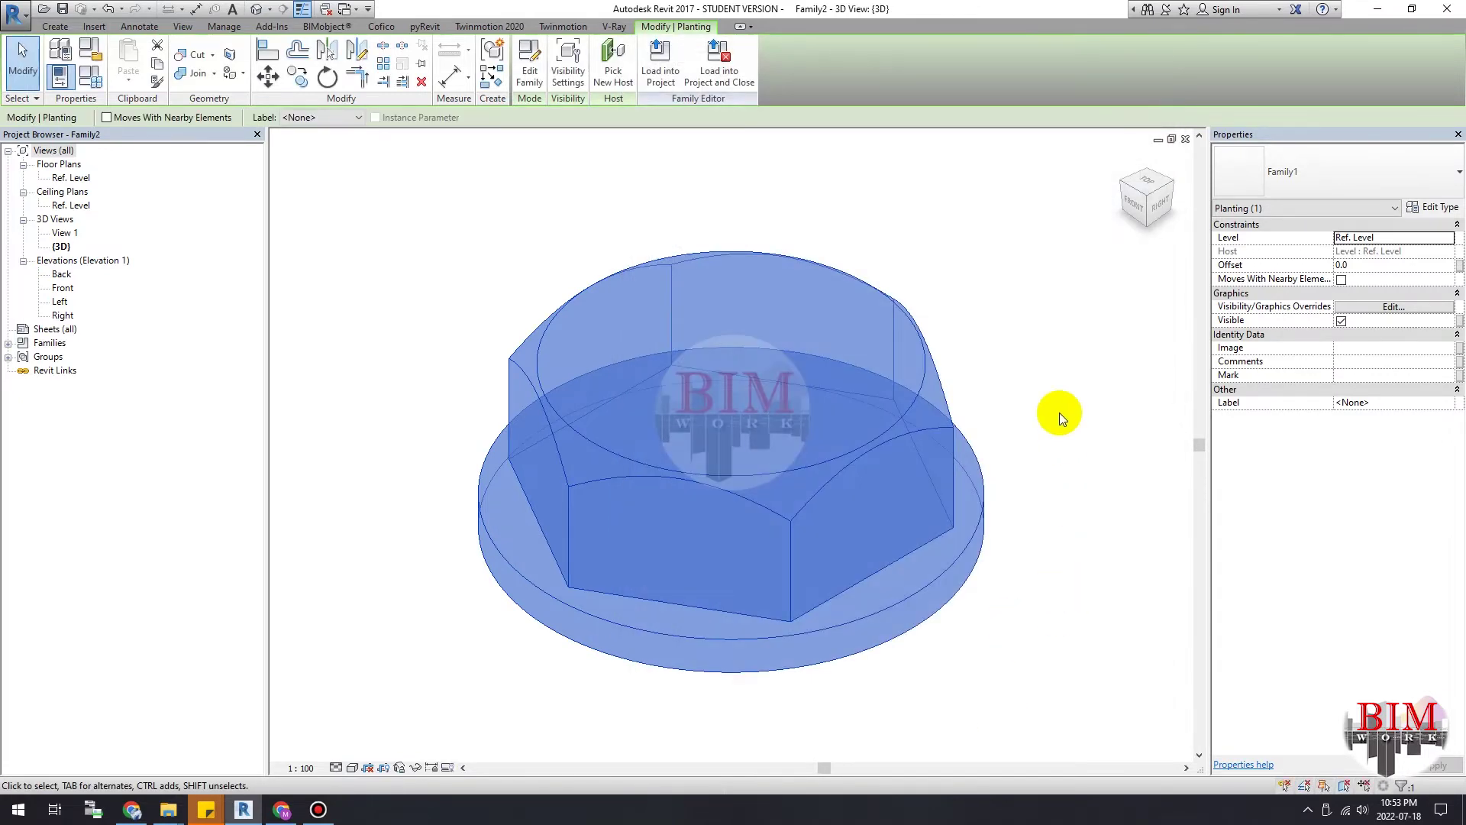
Step: In Family Types, move the Size parameter above Scale_Factor
left_click(1057, 384)
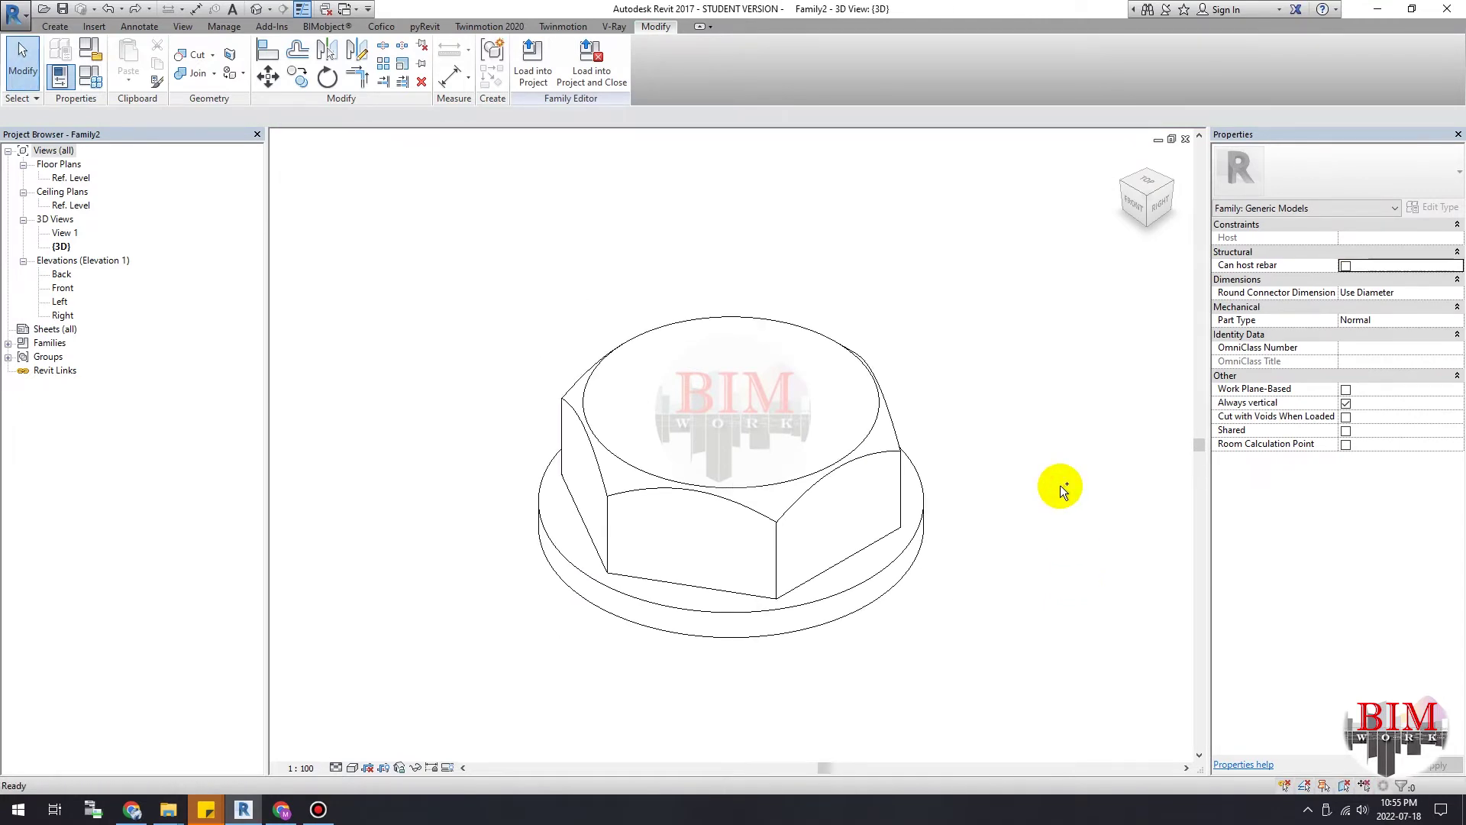
left_click(87, 85)
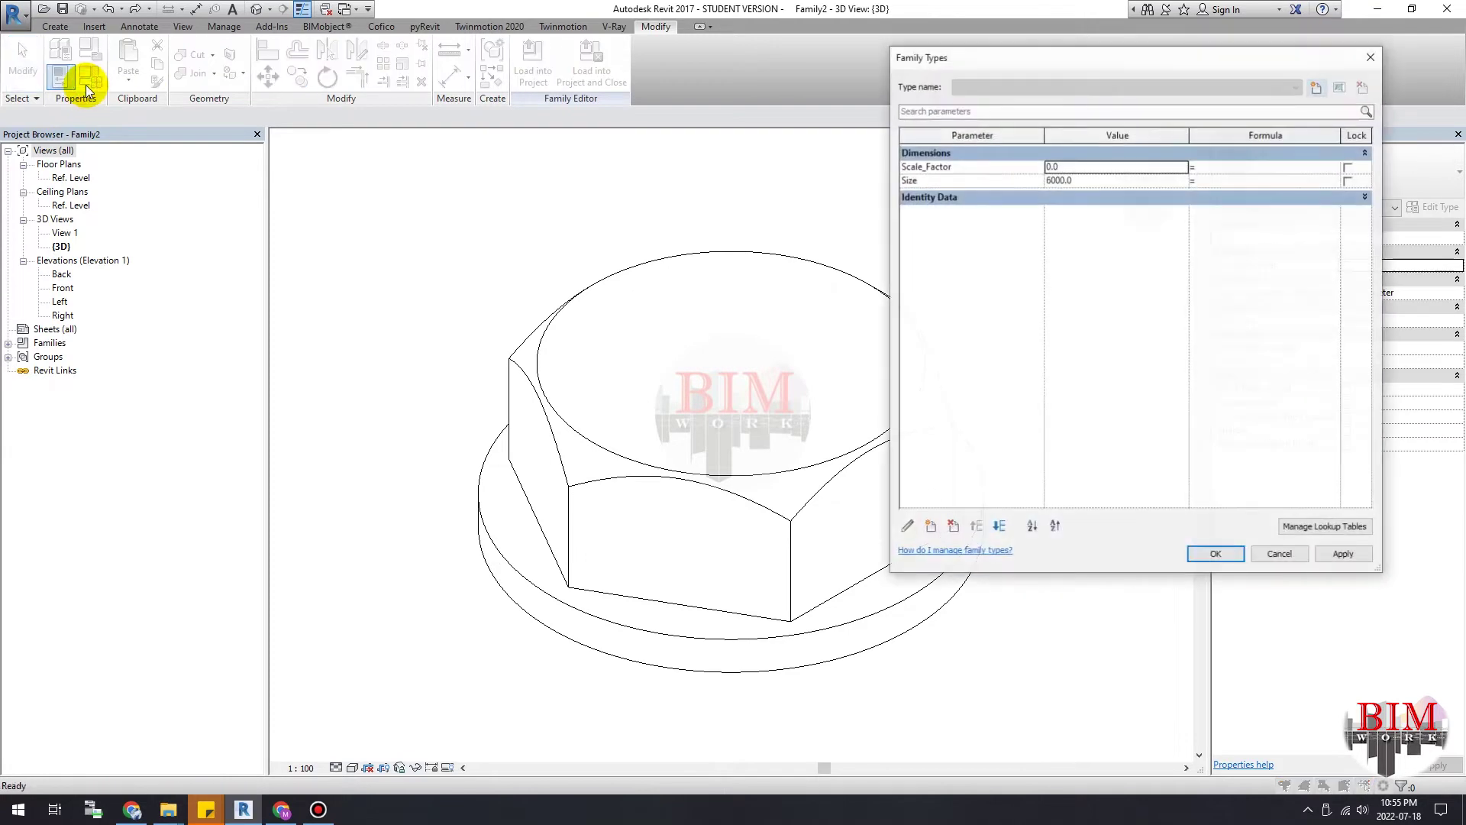
left_click(969, 182)
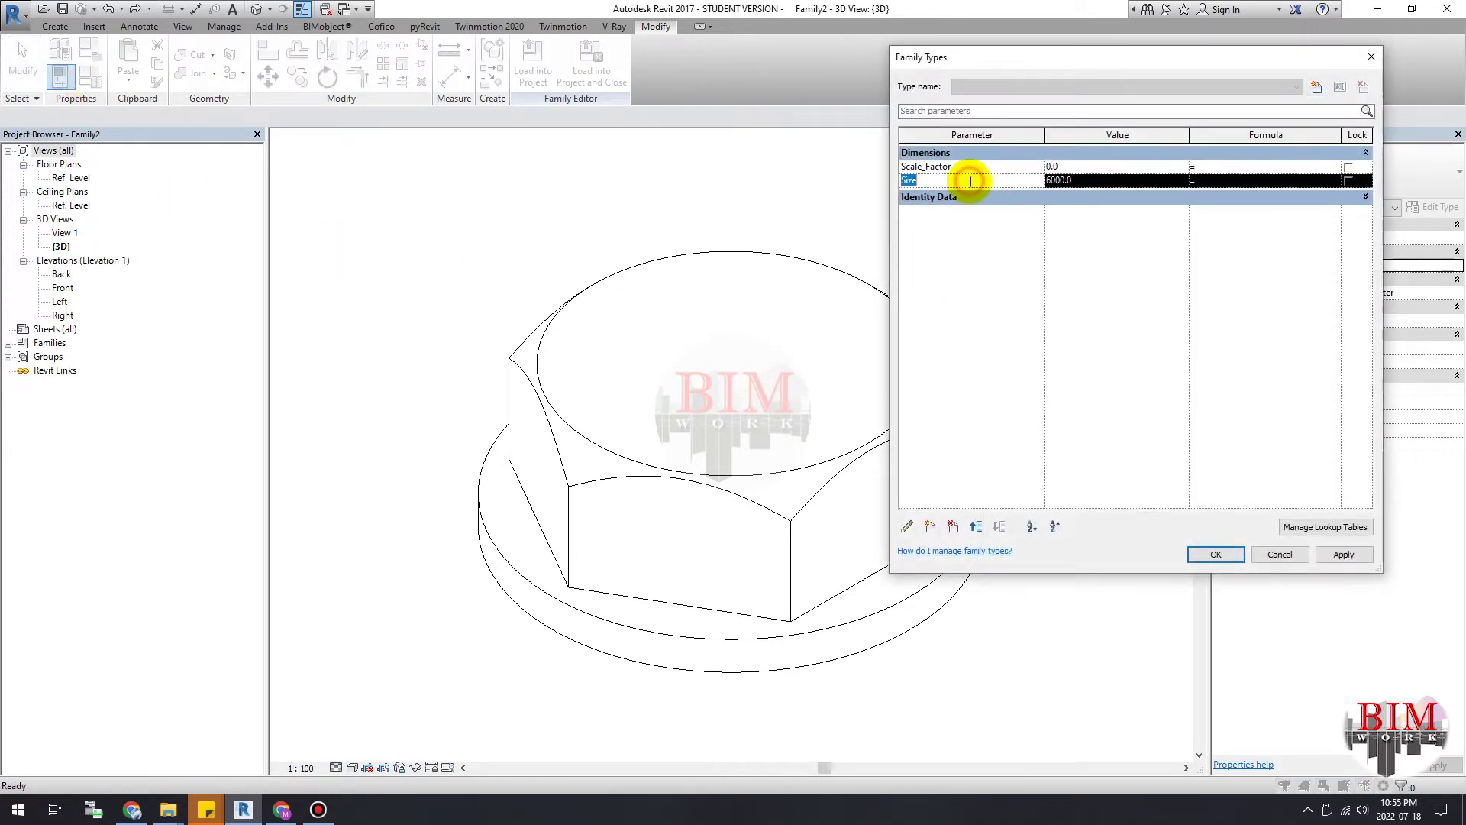
left_click(977, 527)
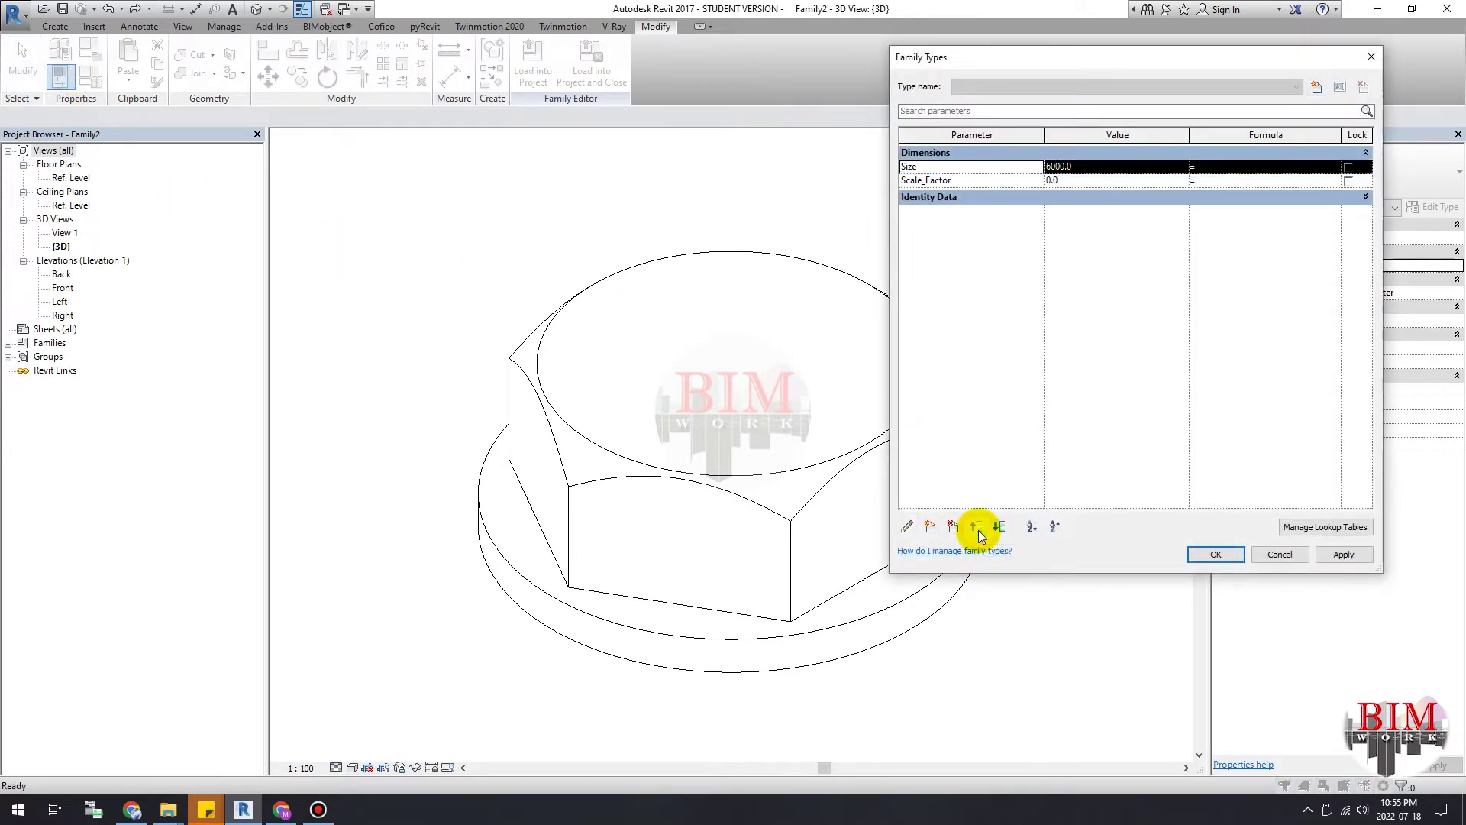
left_click(970, 181)
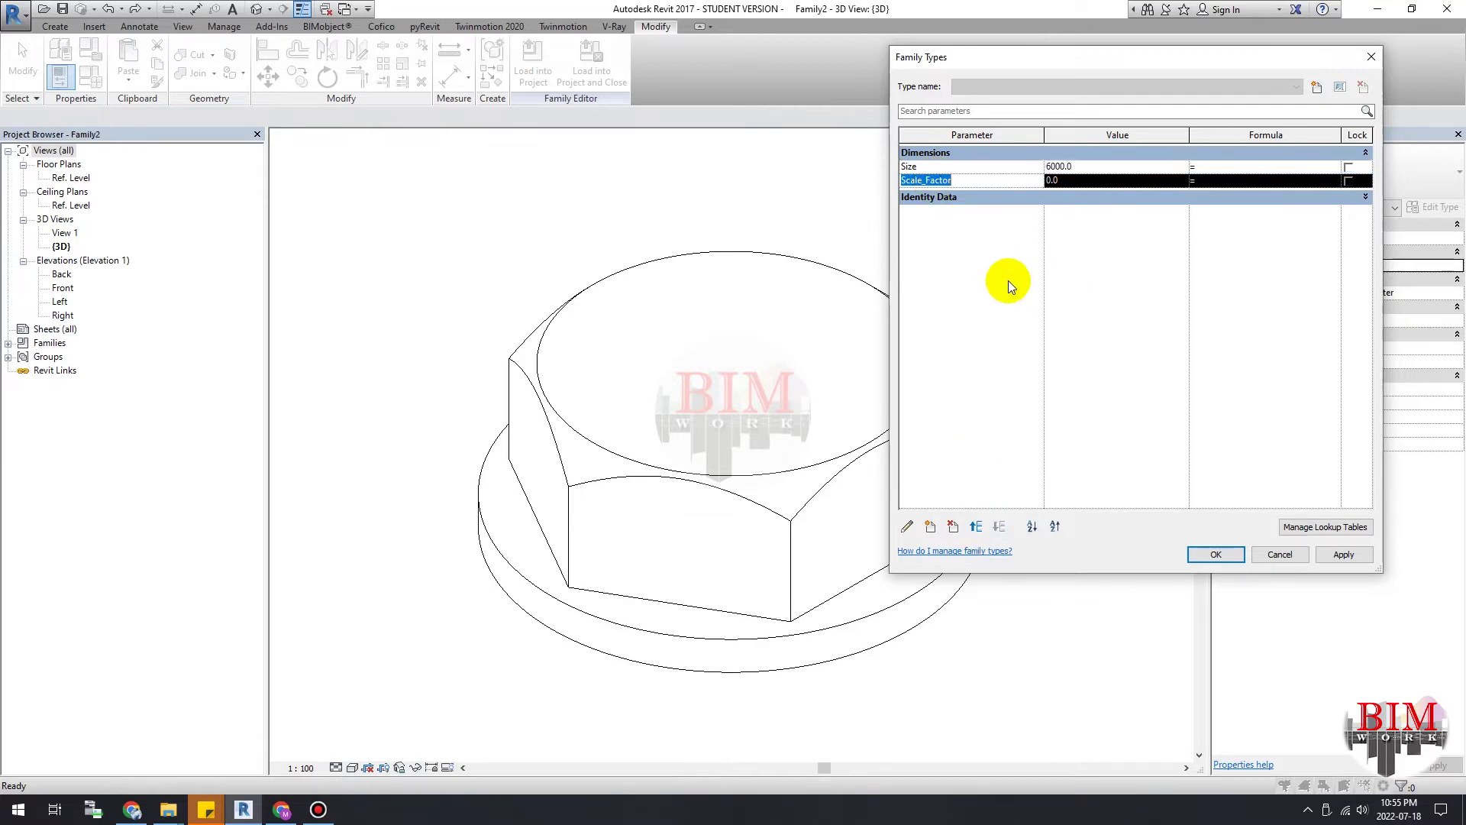
Step: Give Size the formula Scale_Factor * 6000 with value 6000, and apply
left_click(1221, 168)
type("Scale_Factor")
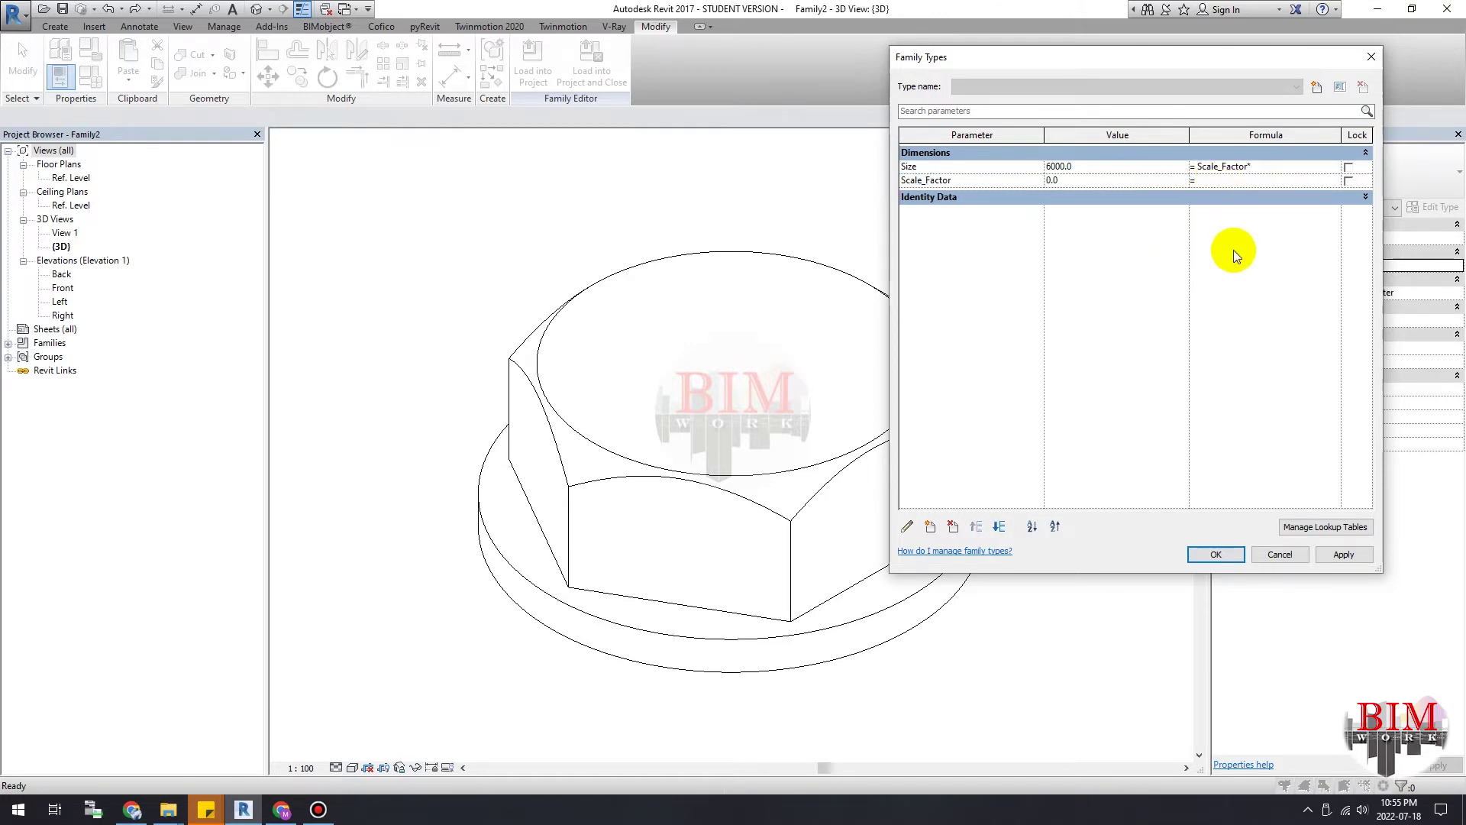
type("000")
left_click(1100, 180)
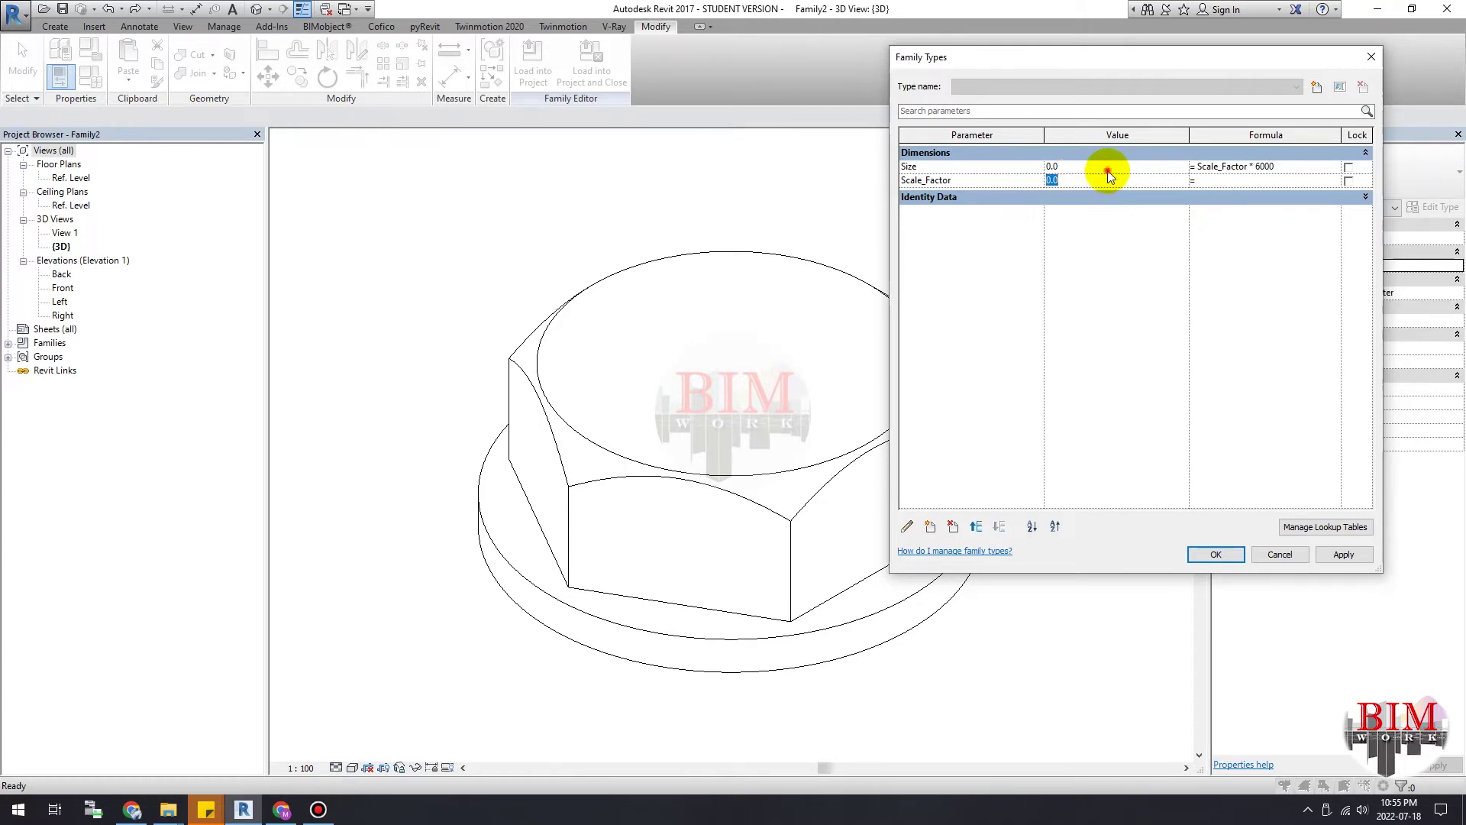
left_click(1109, 167)
left_click(1108, 183)
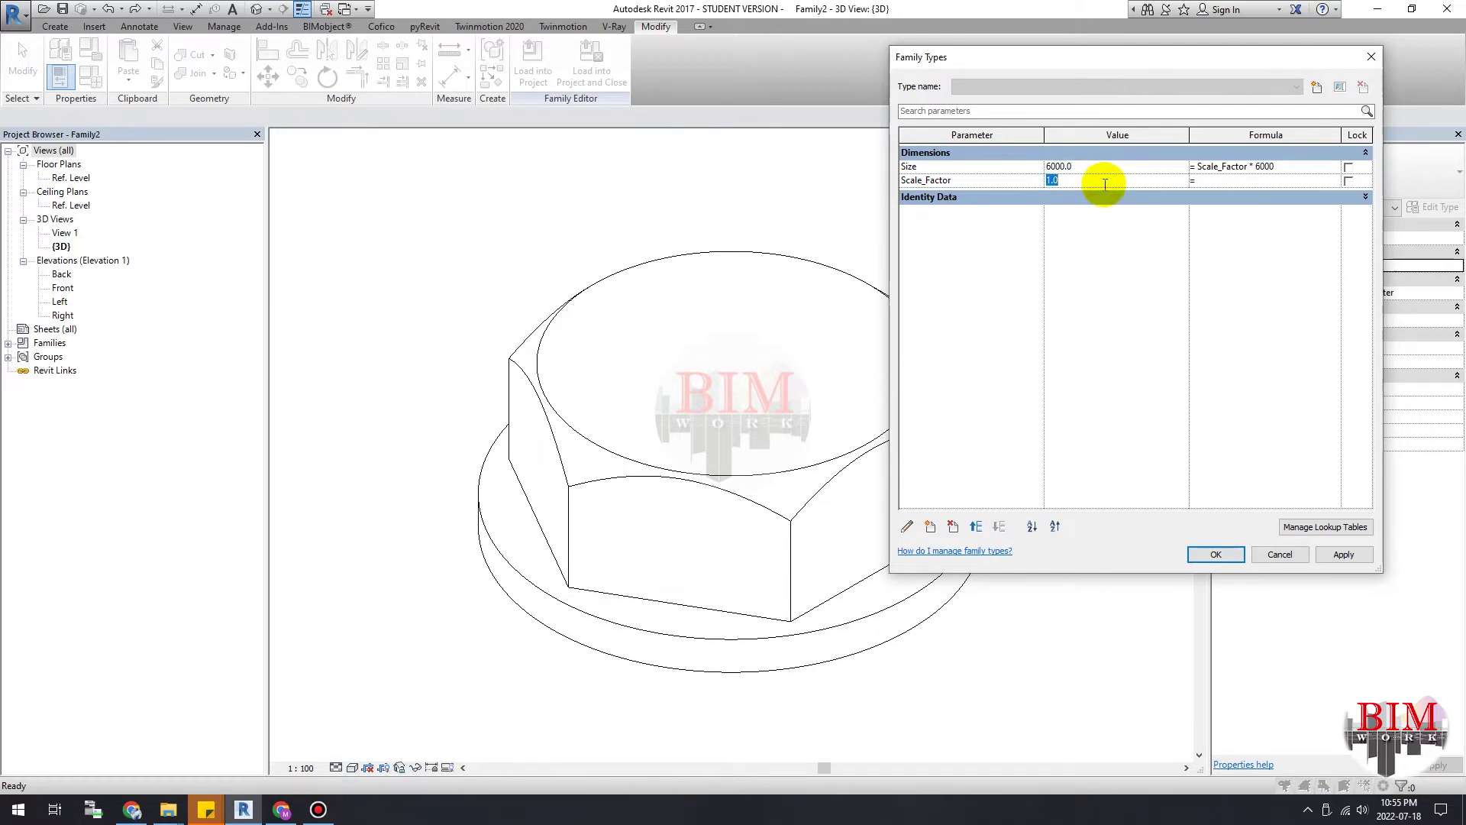
left_click(1337, 558)
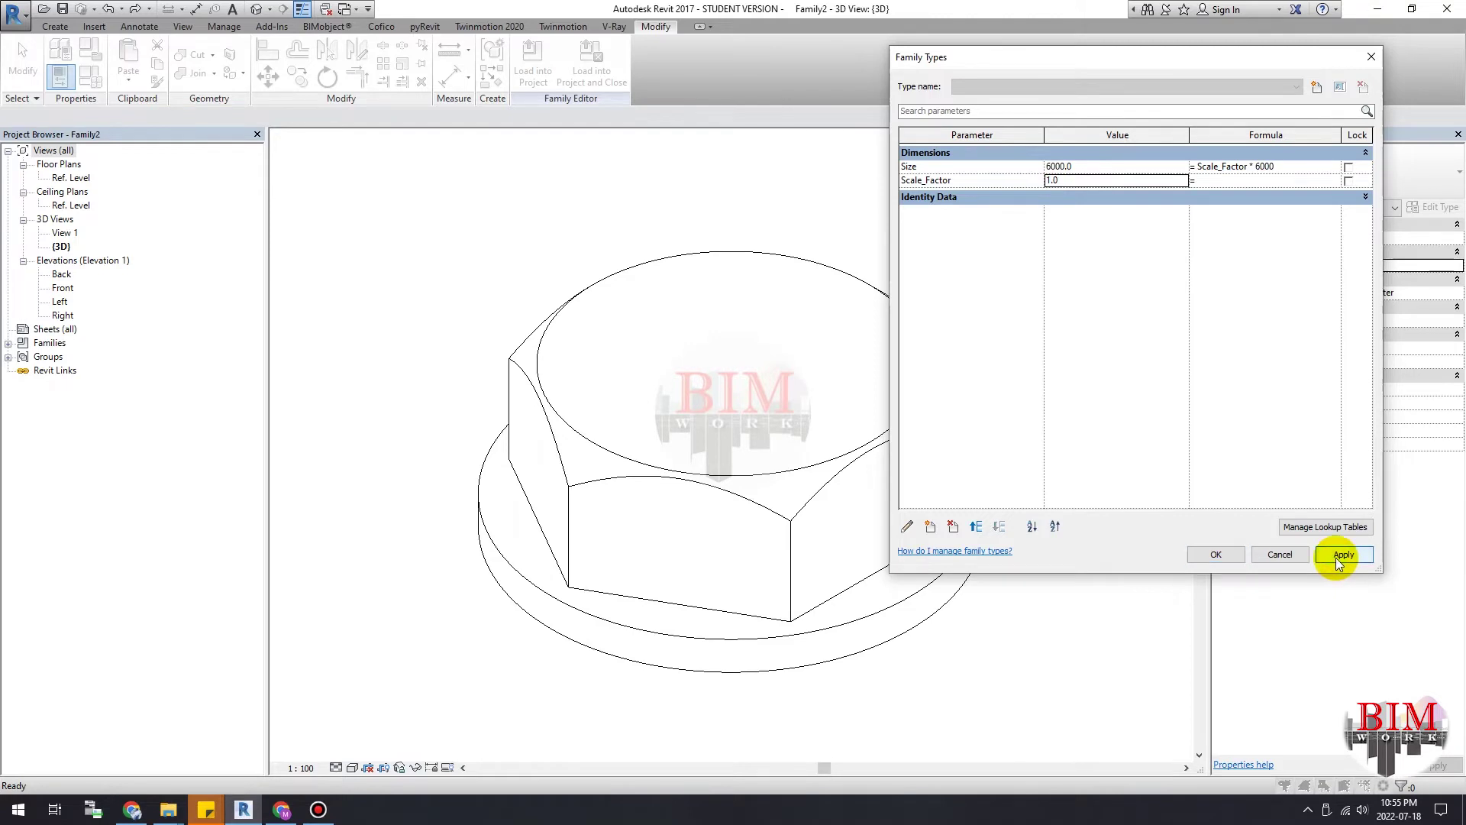
left_click(1217, 554)
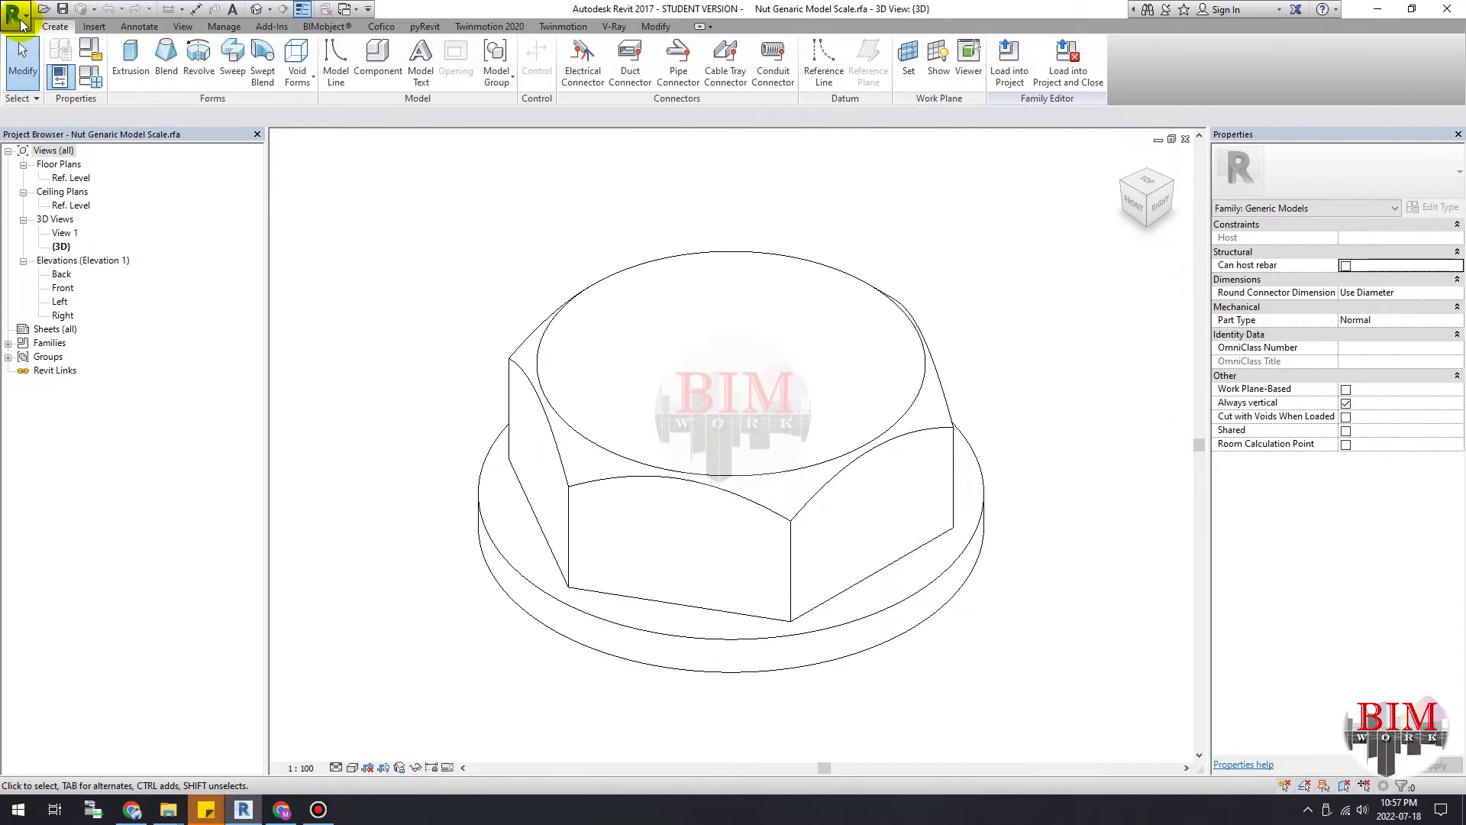
Step: Create a new project from the DefaultMetric.rte template in the US Metric folder
left_click(20, 23)
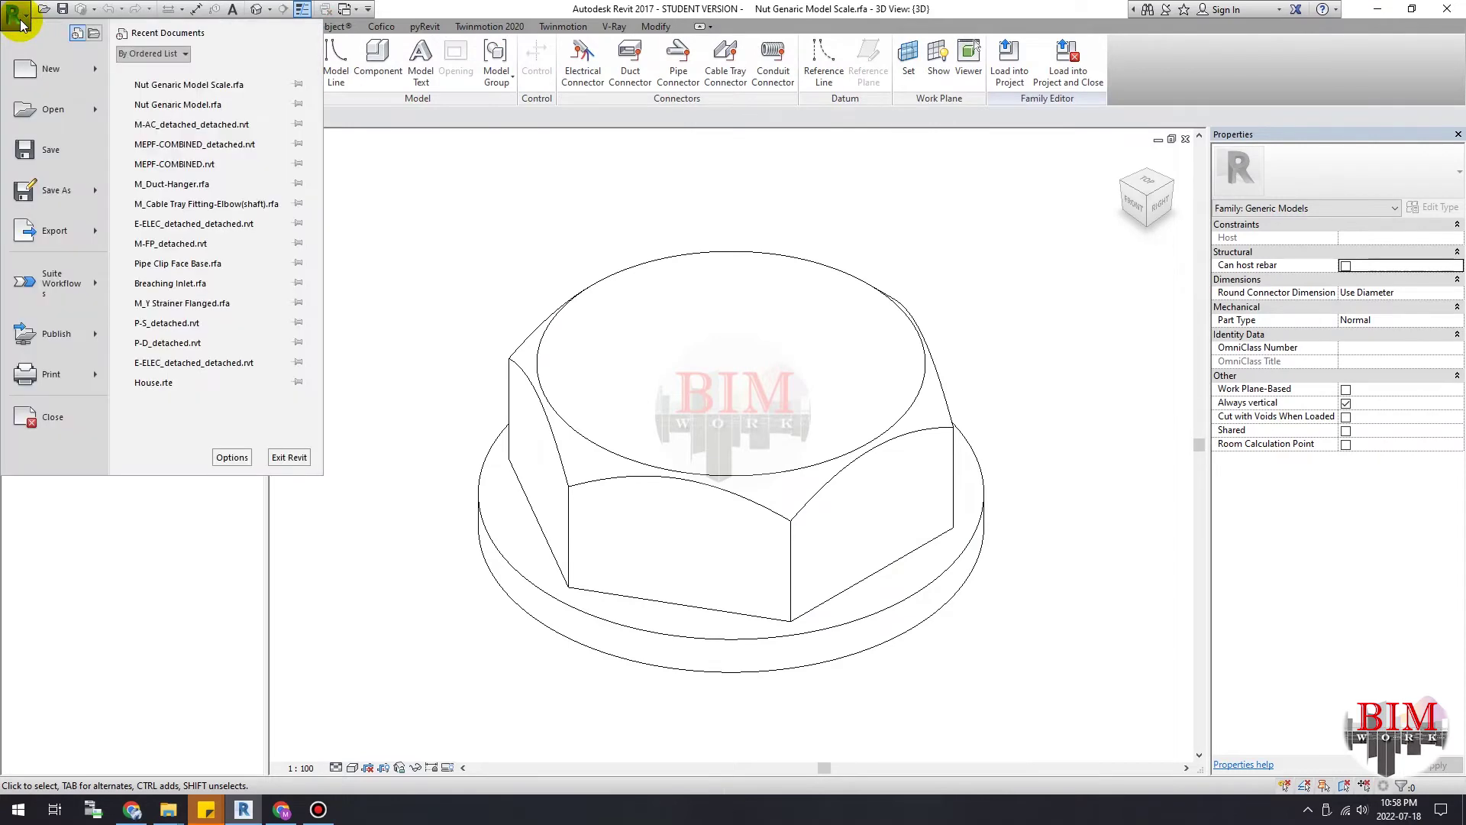
mouse_move(52, 68)
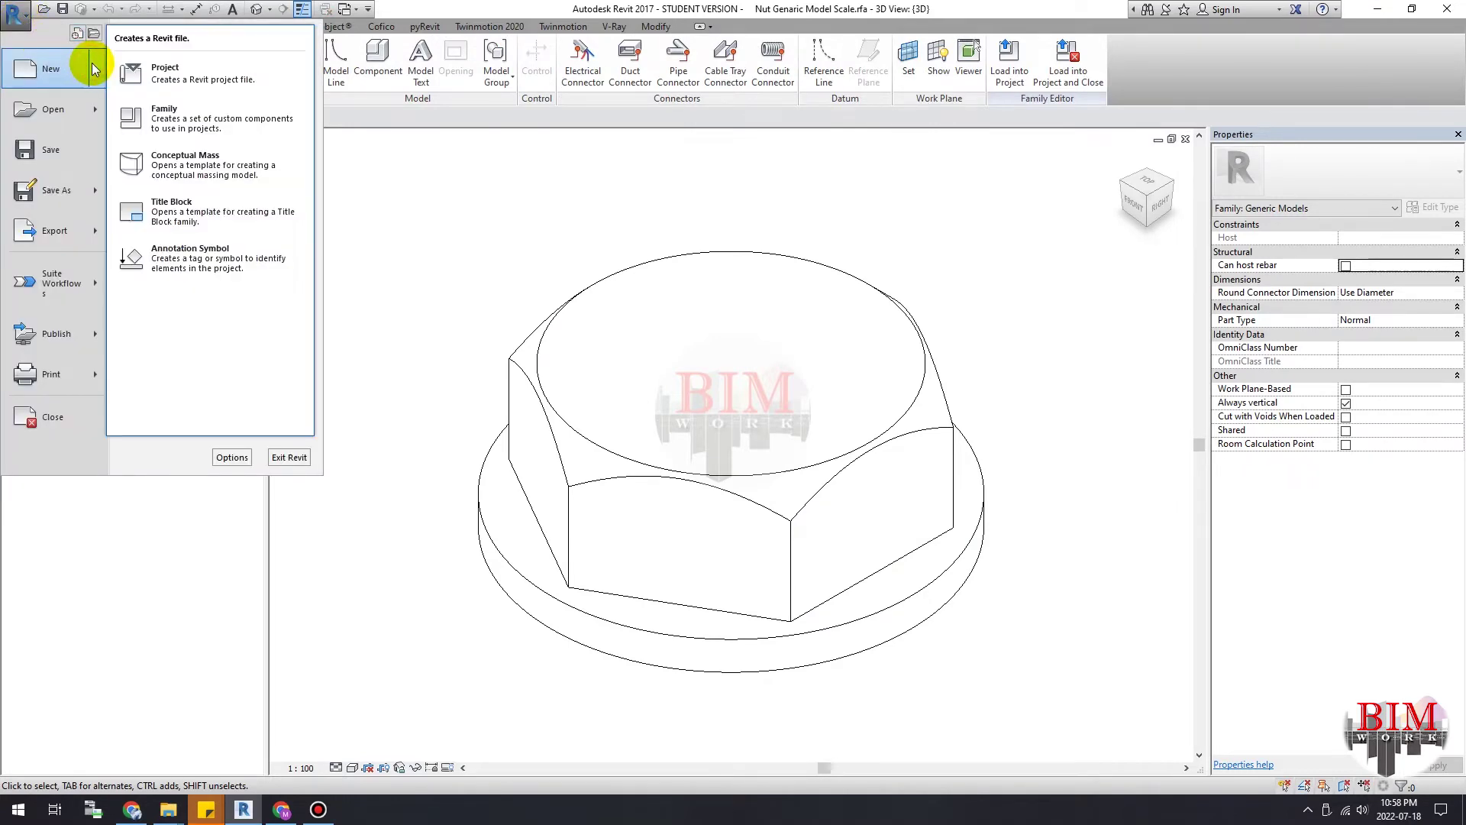
left_click(146, 73)
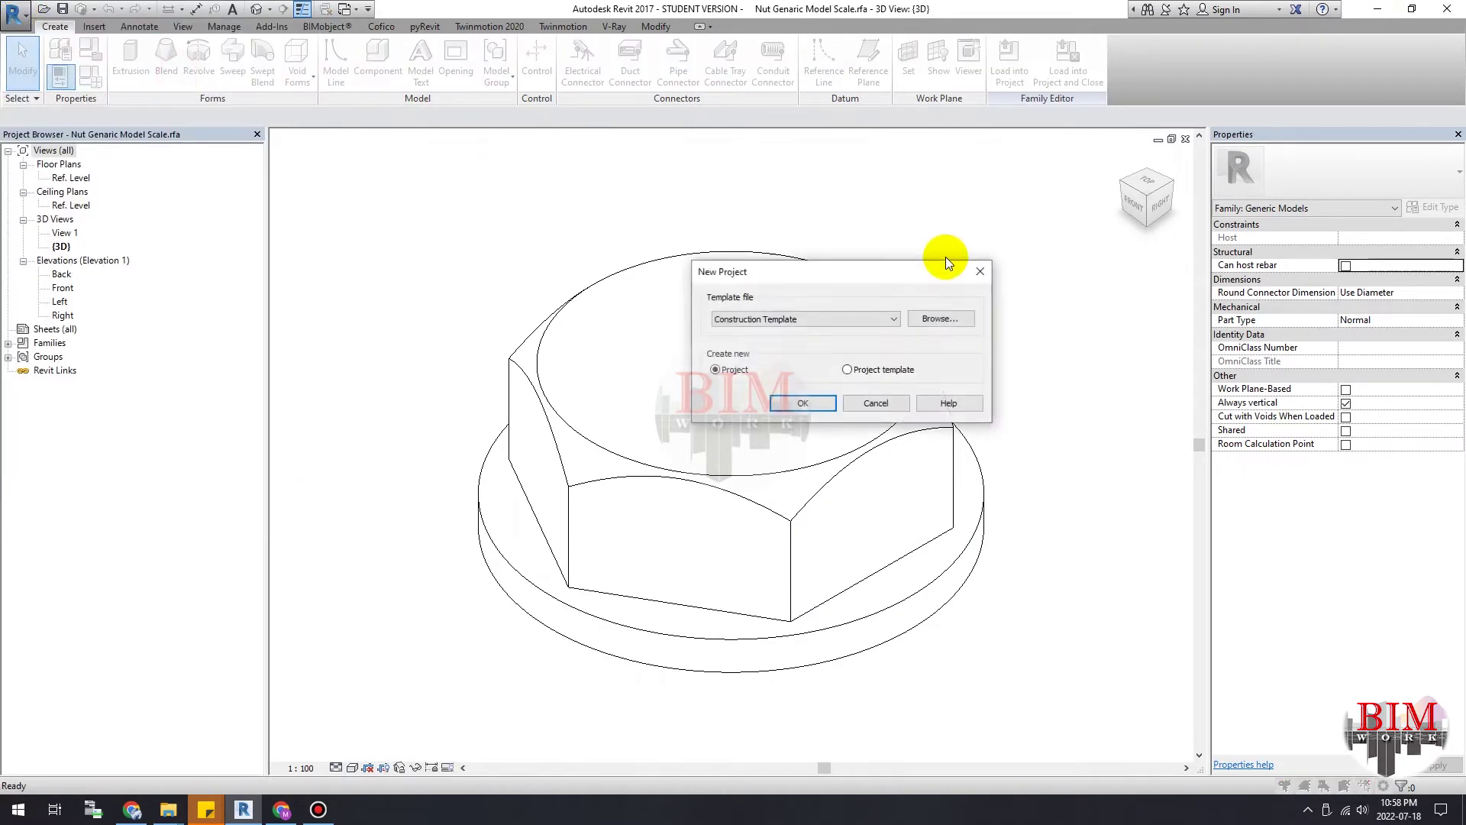
left_click(947, 319)
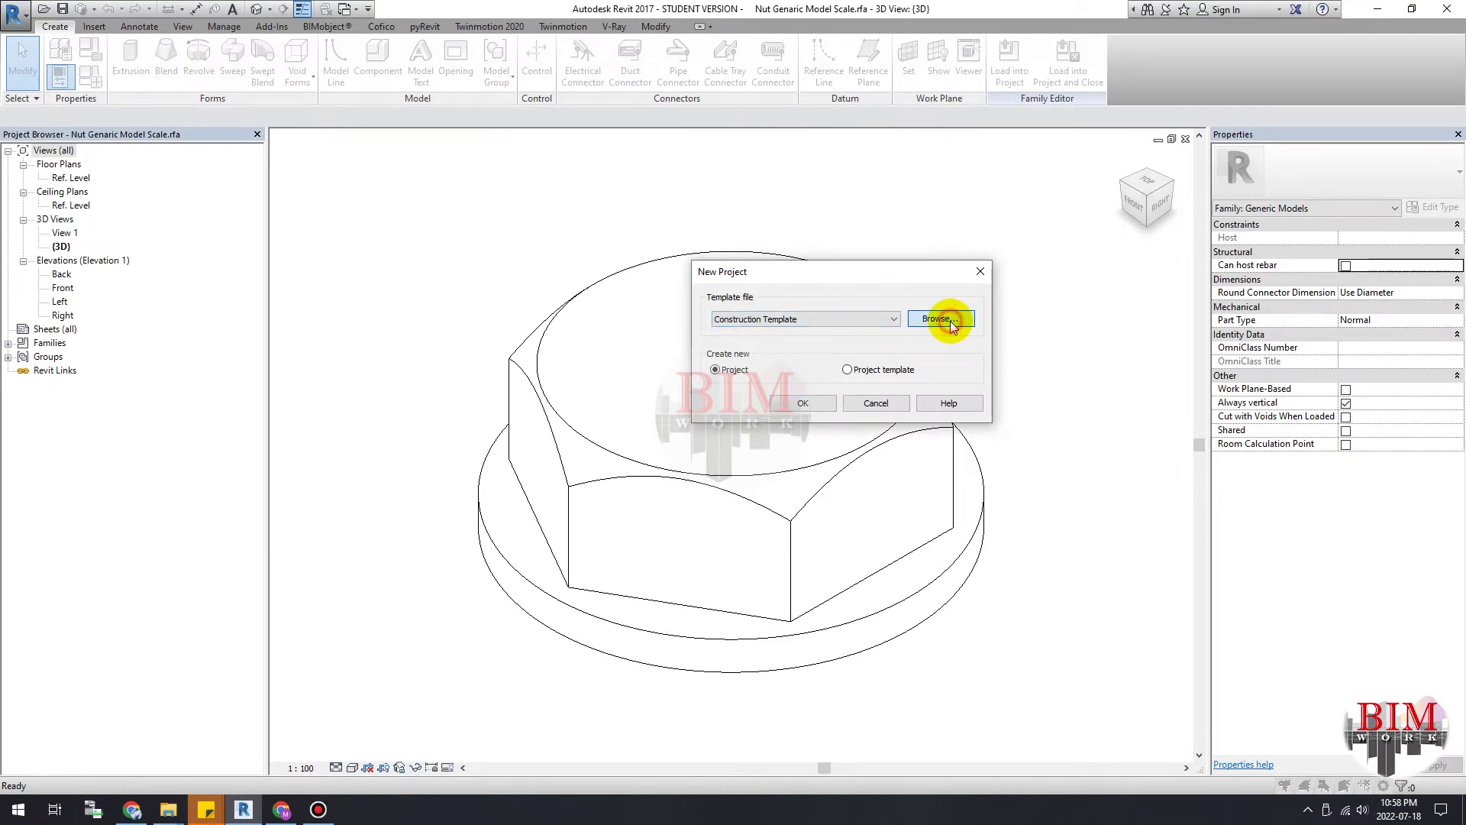
left_click(1075, 90)
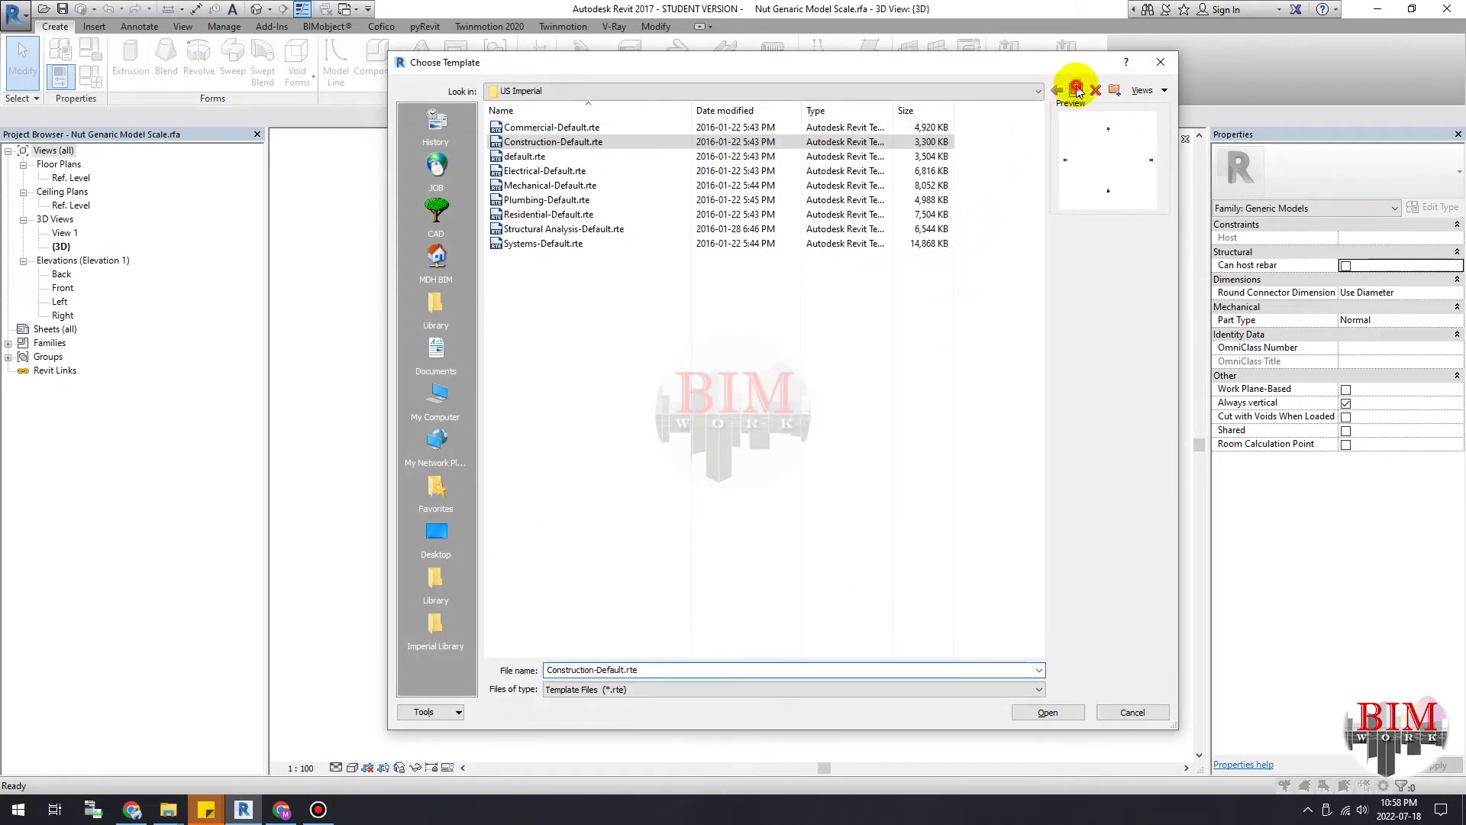
double_click(576, 157)
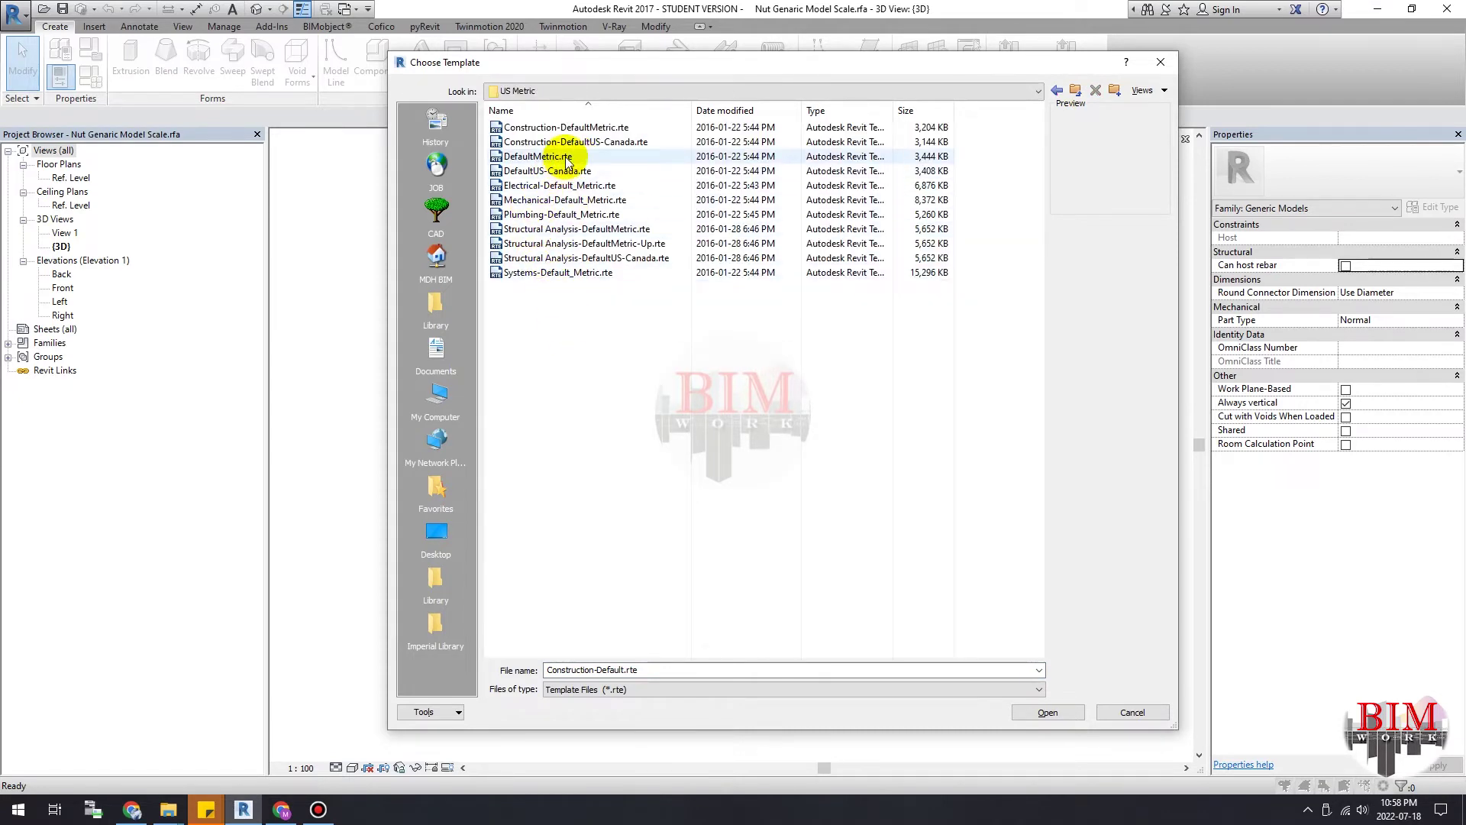
left_click(566, 158)
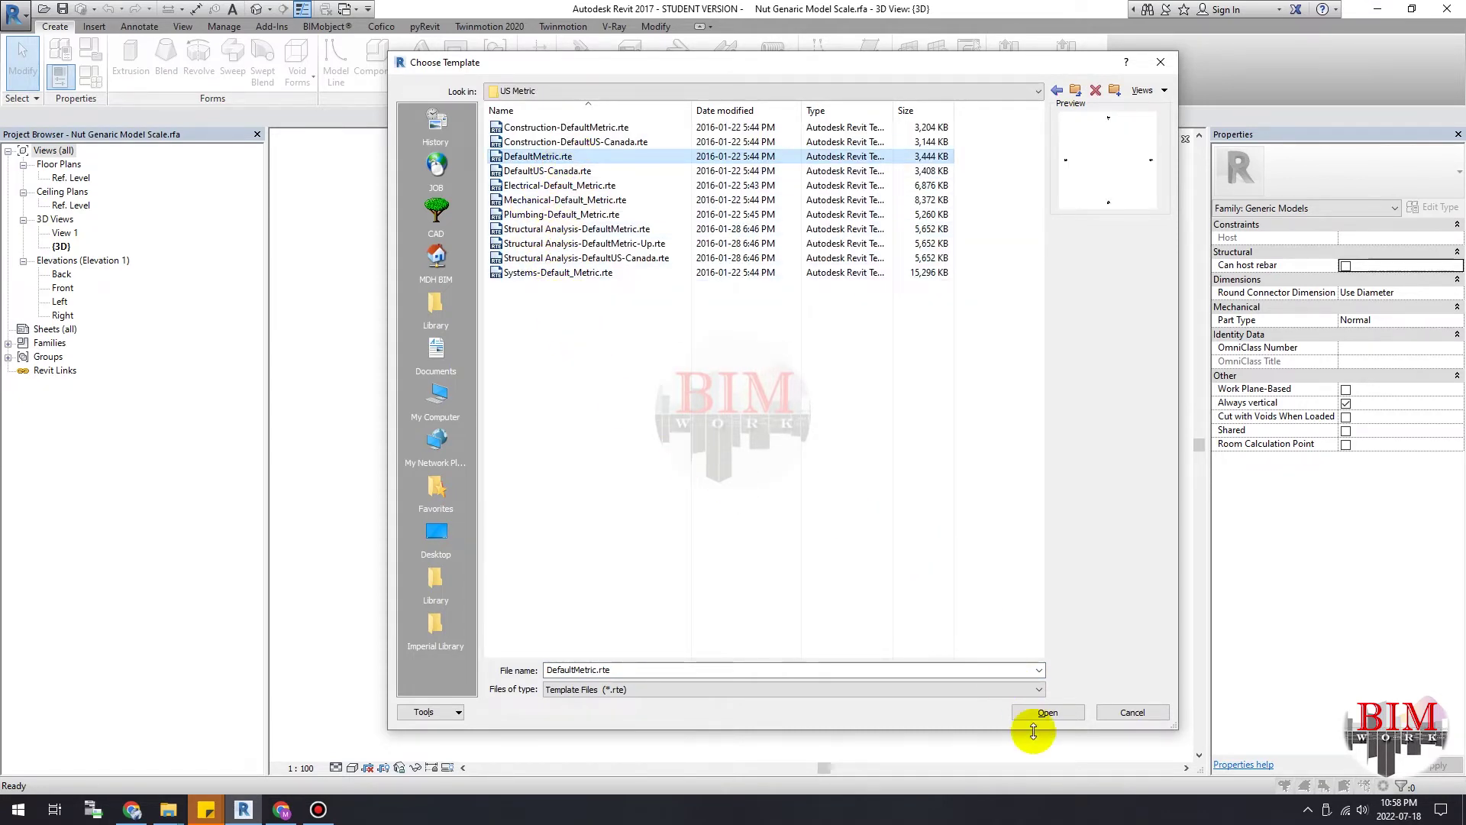
left_click(1059, 716)
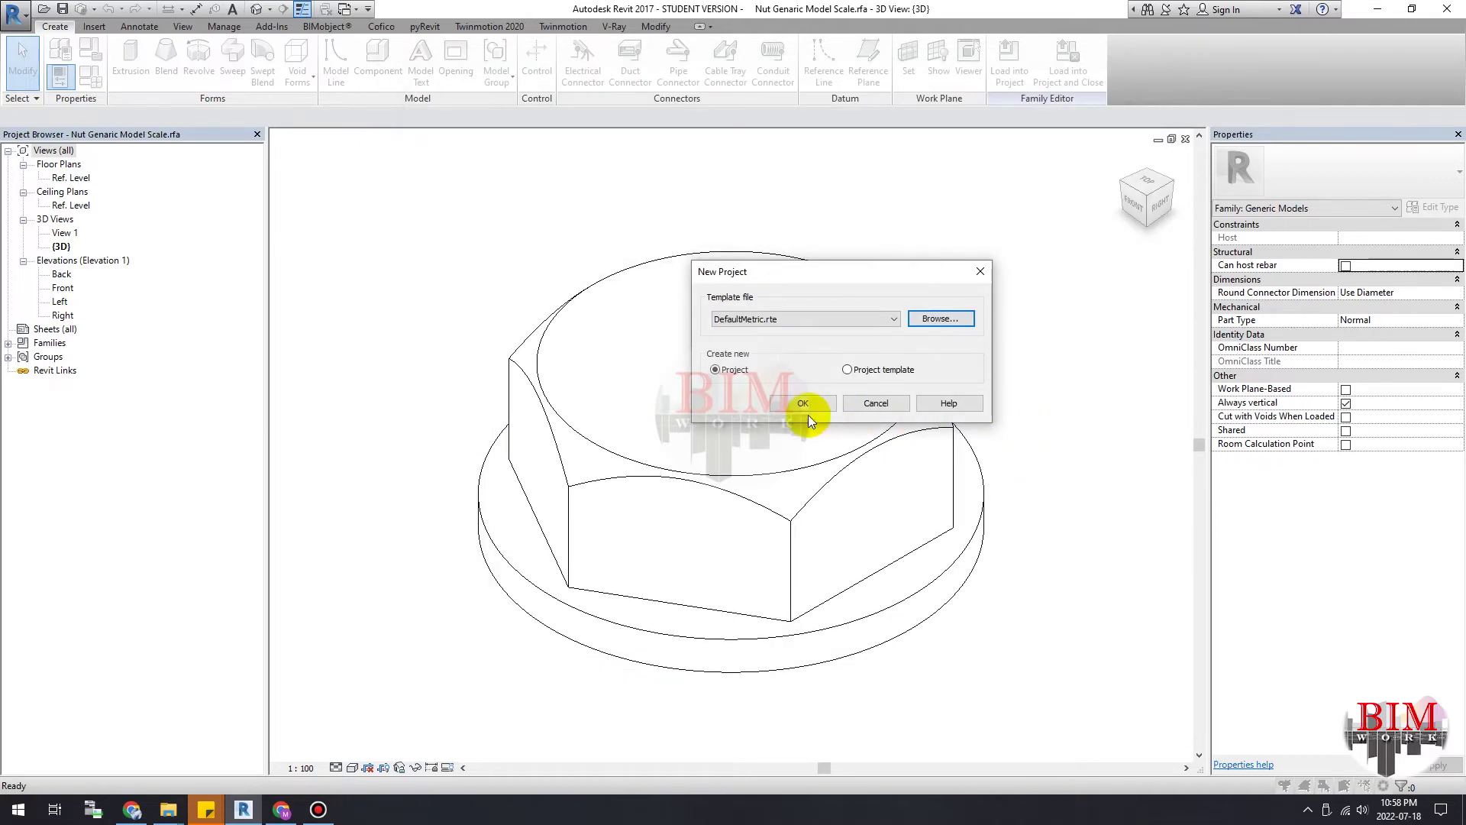
left_click(781, 405)
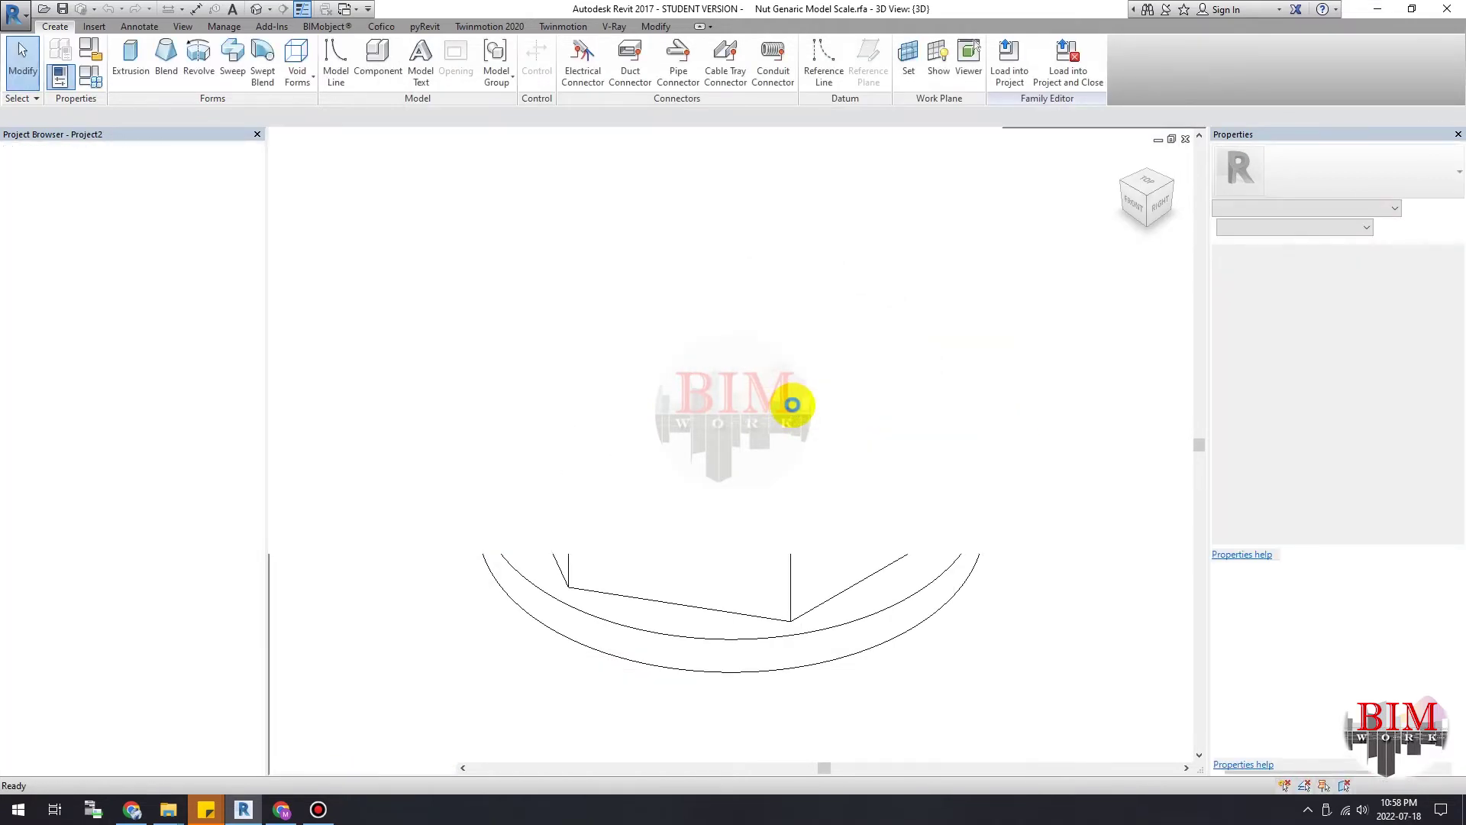
Step: Load the nut family into Project2 and close it without saving changes
left_click(353, 8)
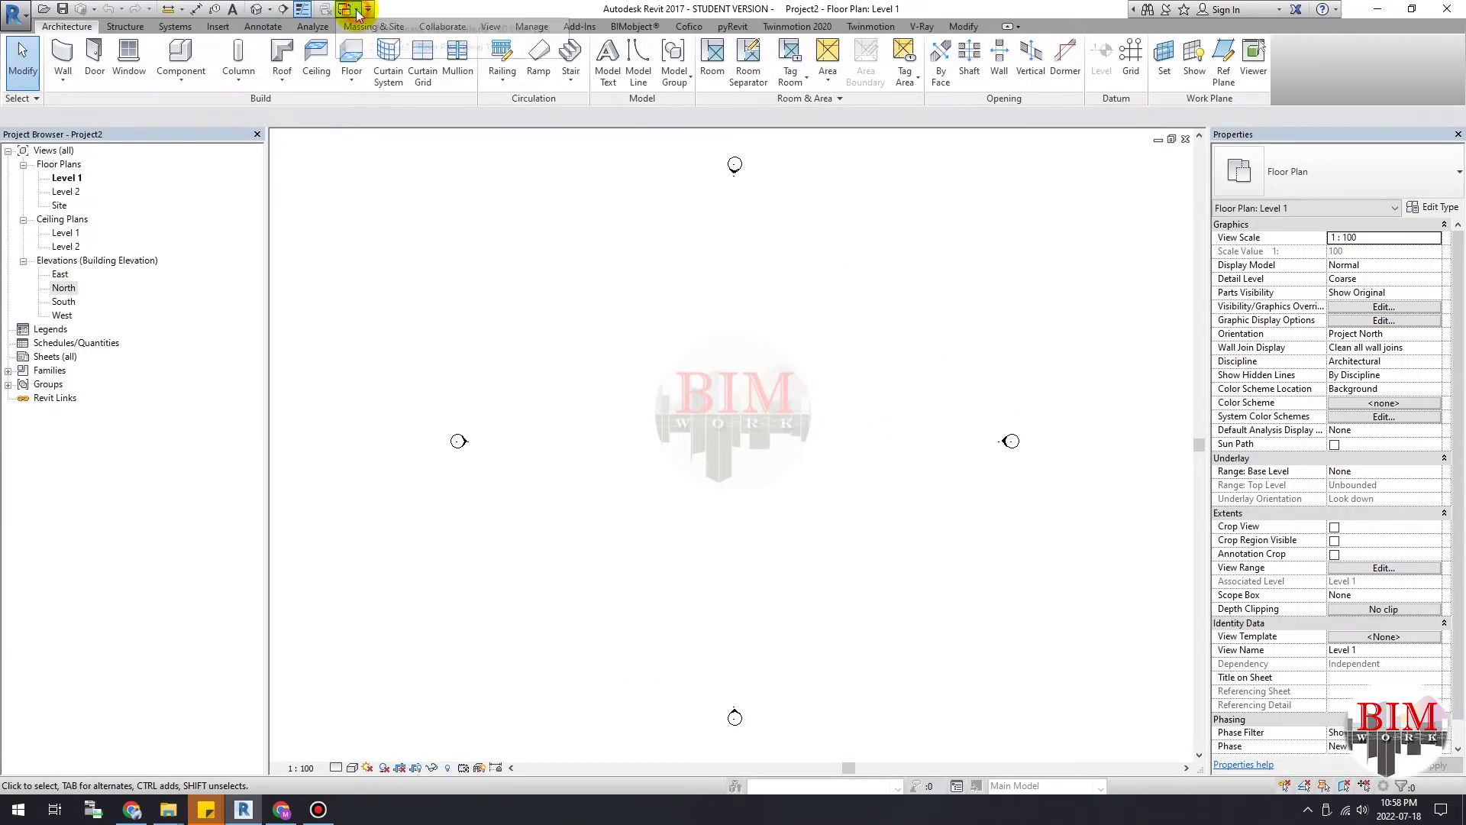
left_click(365, 31)
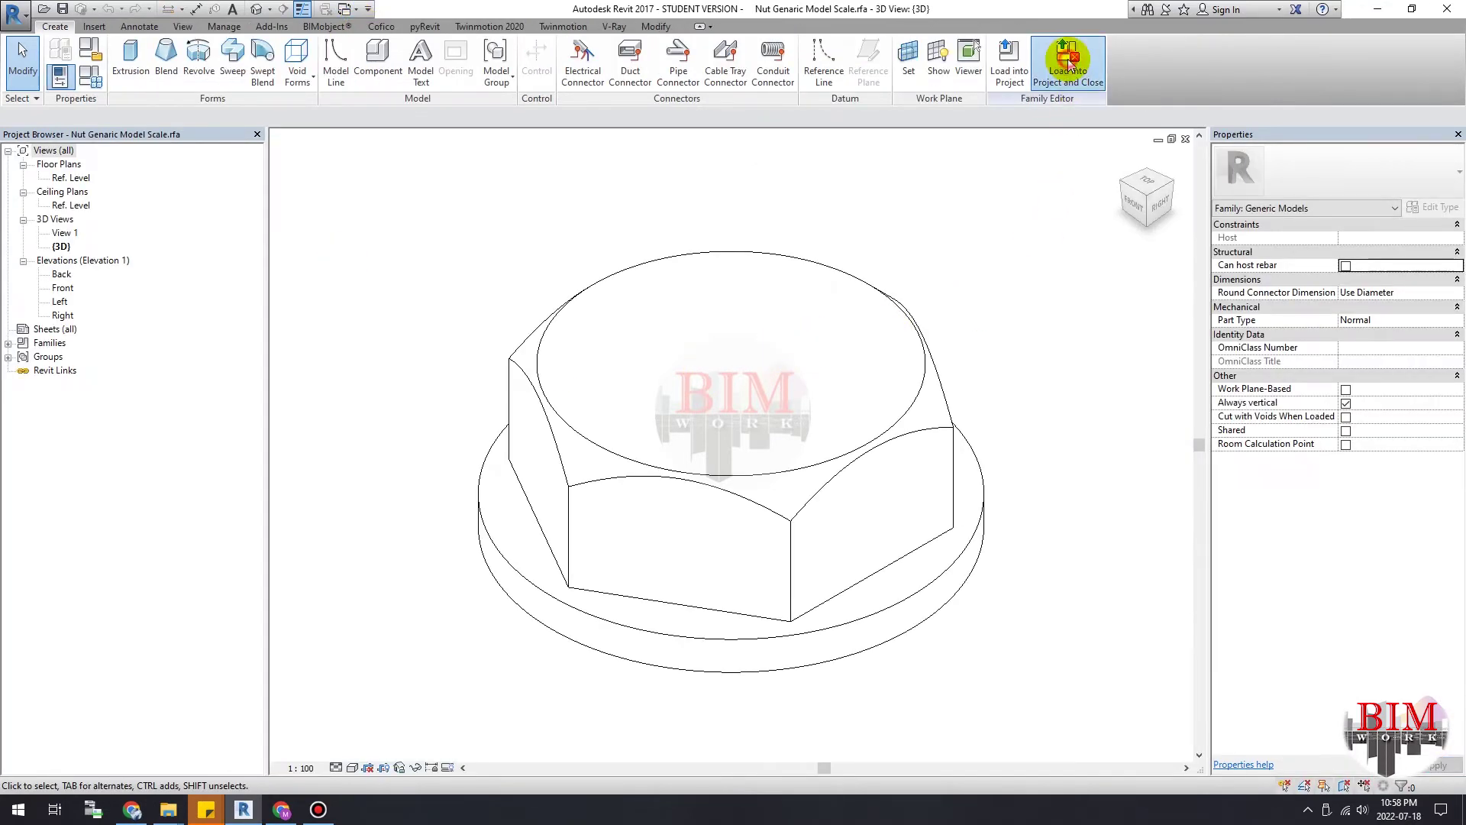
left_click(1068, 58)
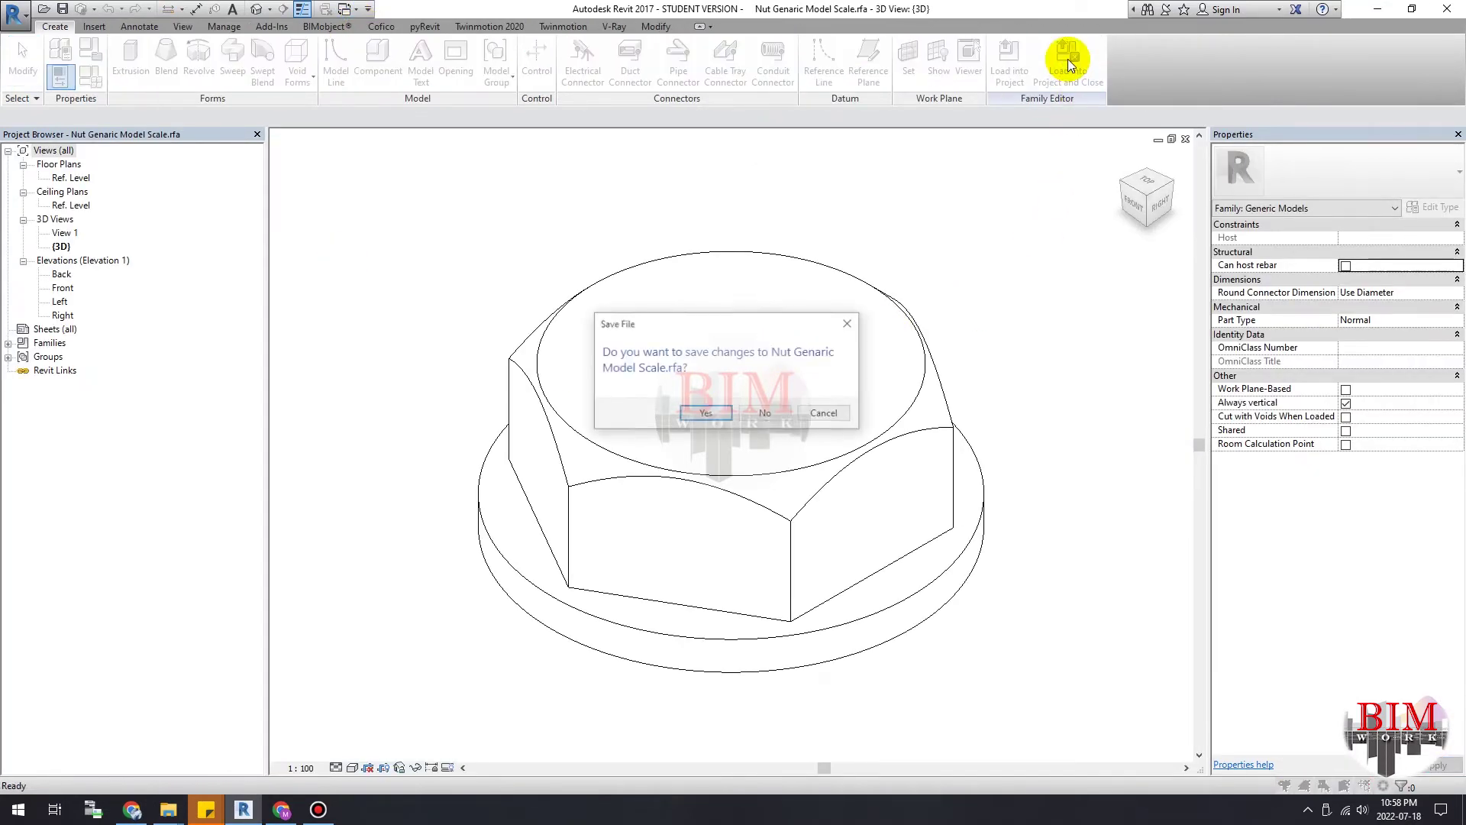
left_click(762, 413)
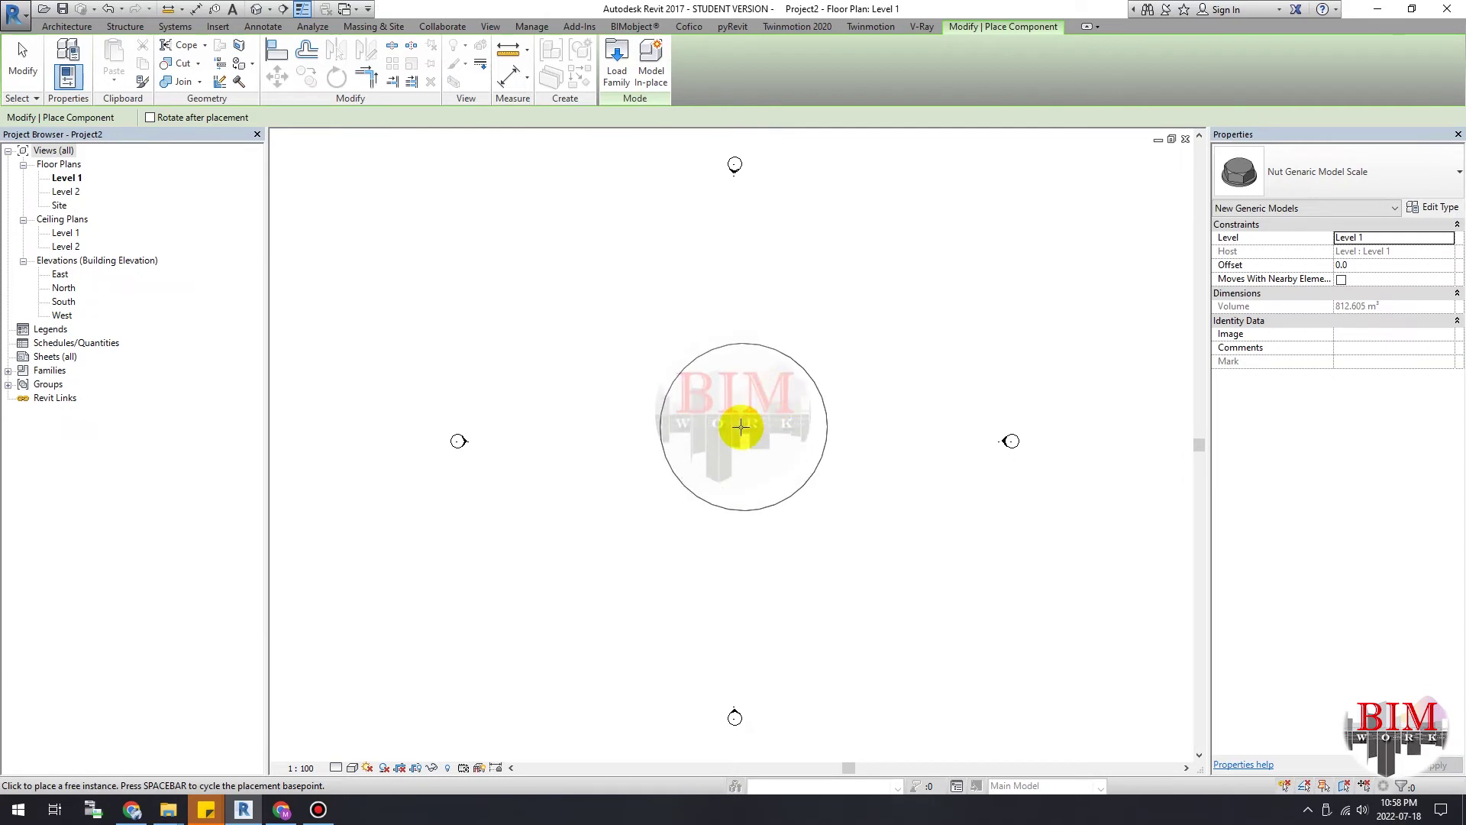
Step: Place one nut at the centre of the Level 1 plan and view it in 3D
left_click(741, 426)
key("Escape")
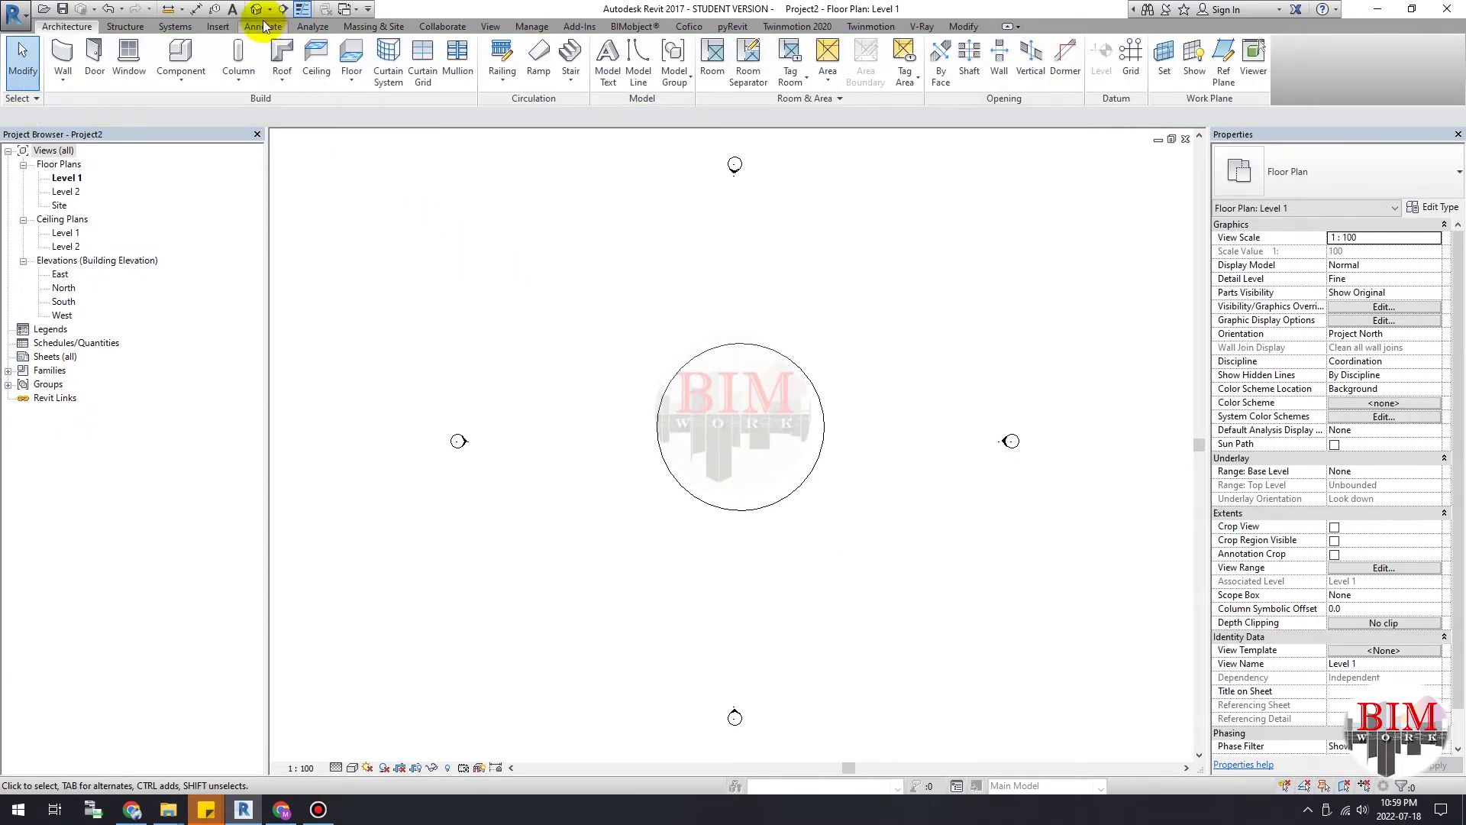
left_click(257, 8)
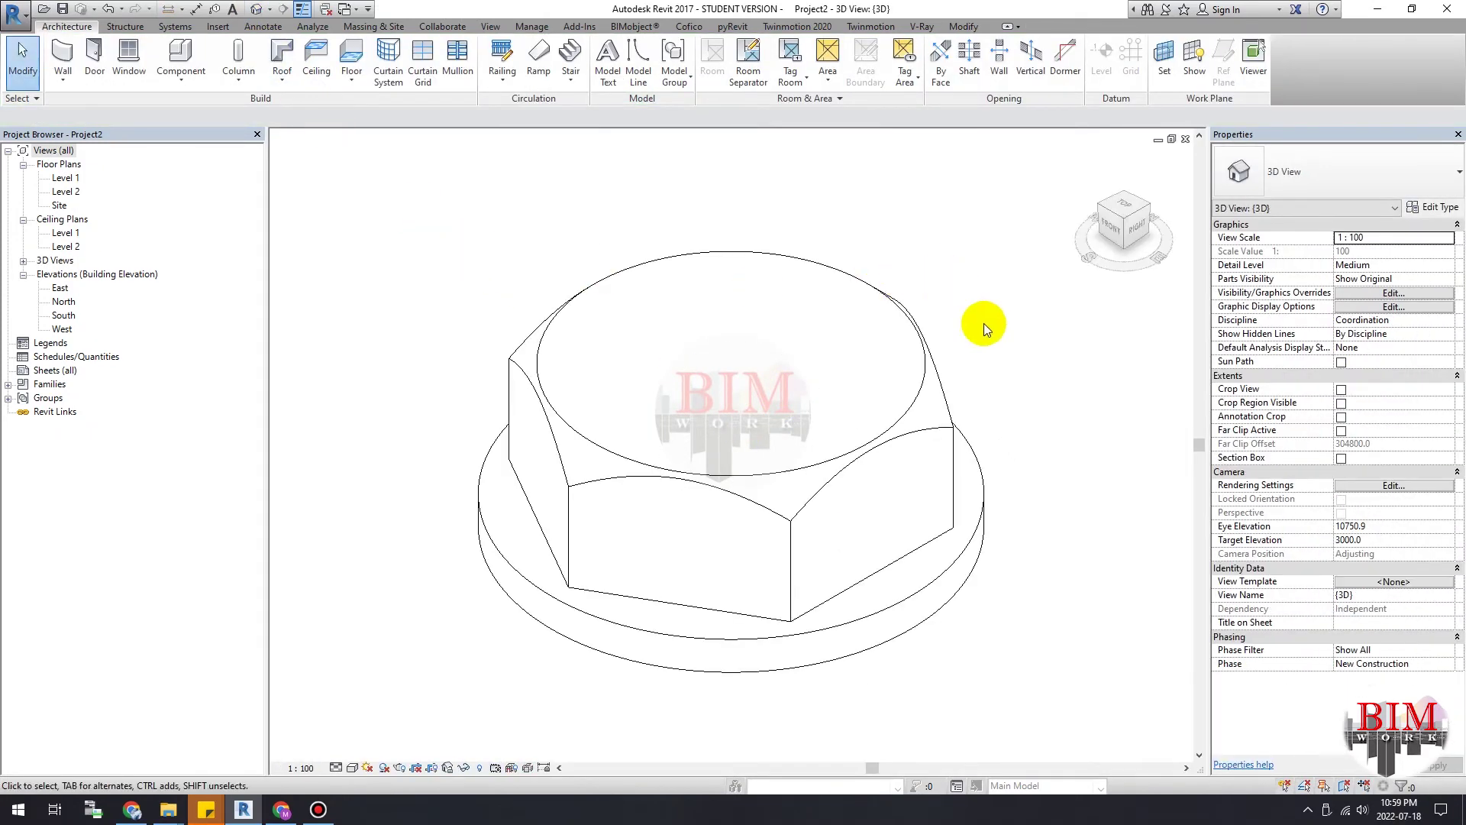
Step: Select the placed nut and duplicate its type as Nut Generic Model Scale 2
left_click(326, 8)
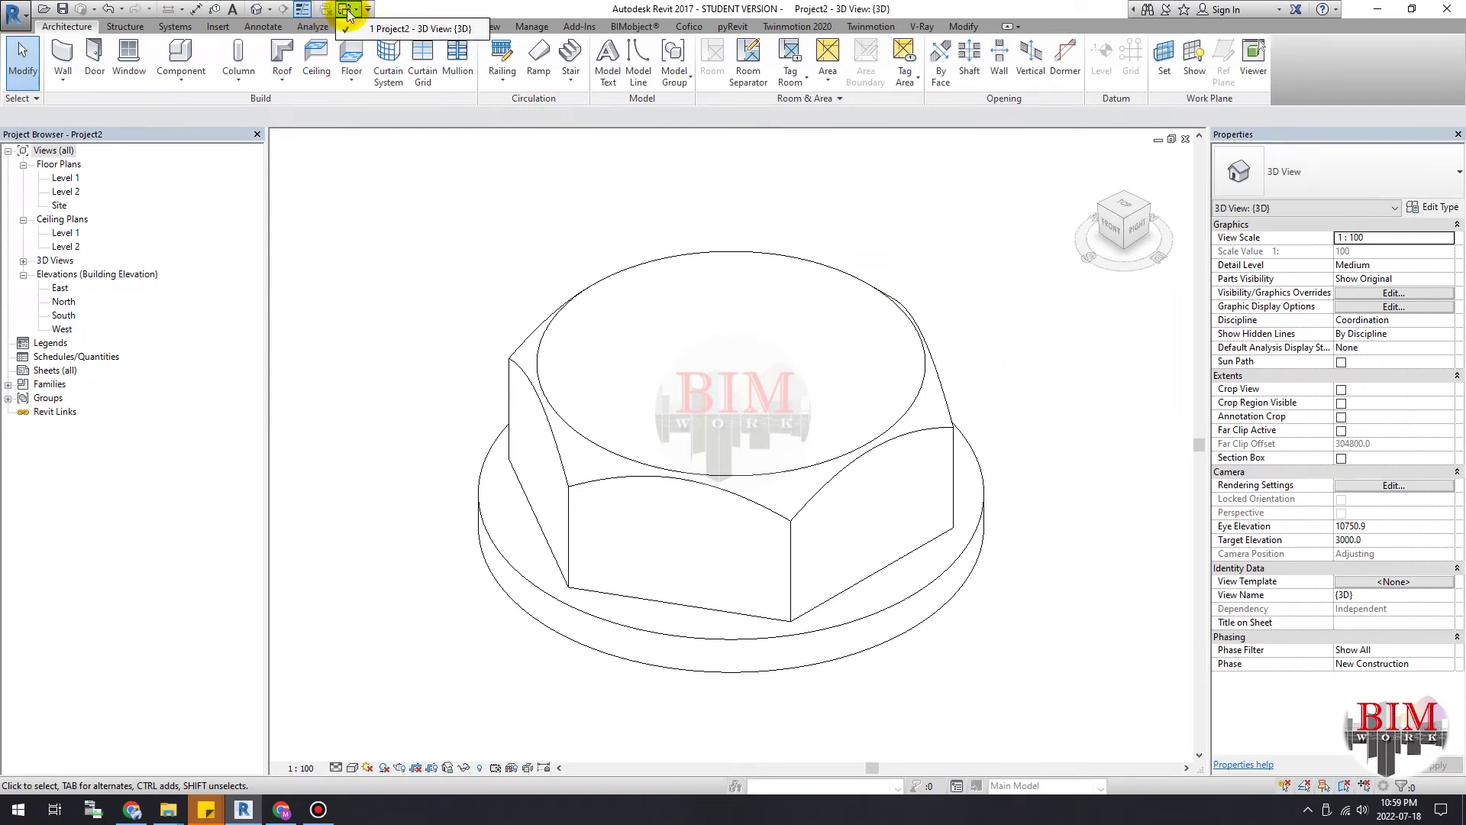
left_click(345, 8)
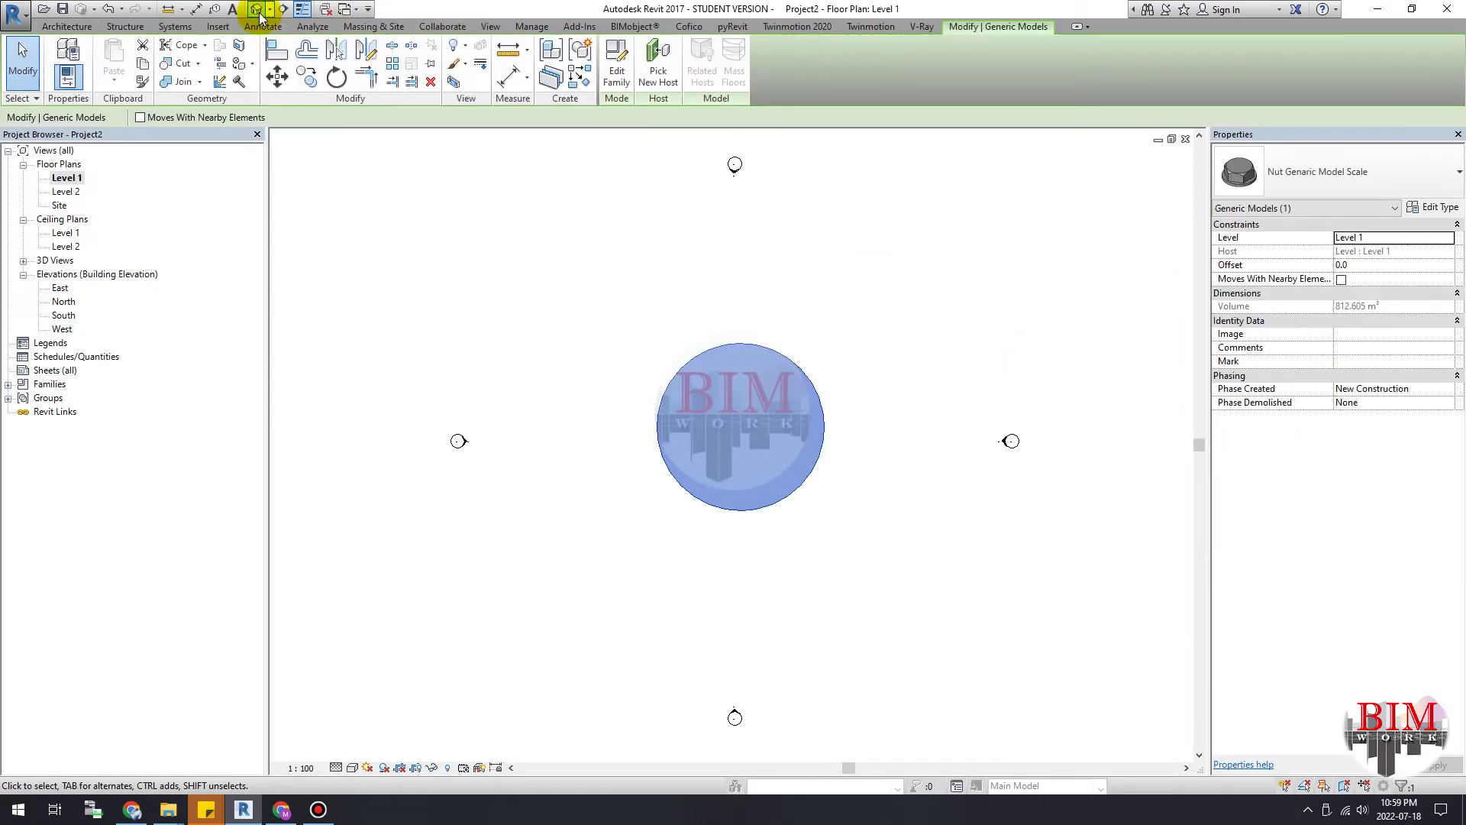
left_click(258, 11)
left_click(869, 278)
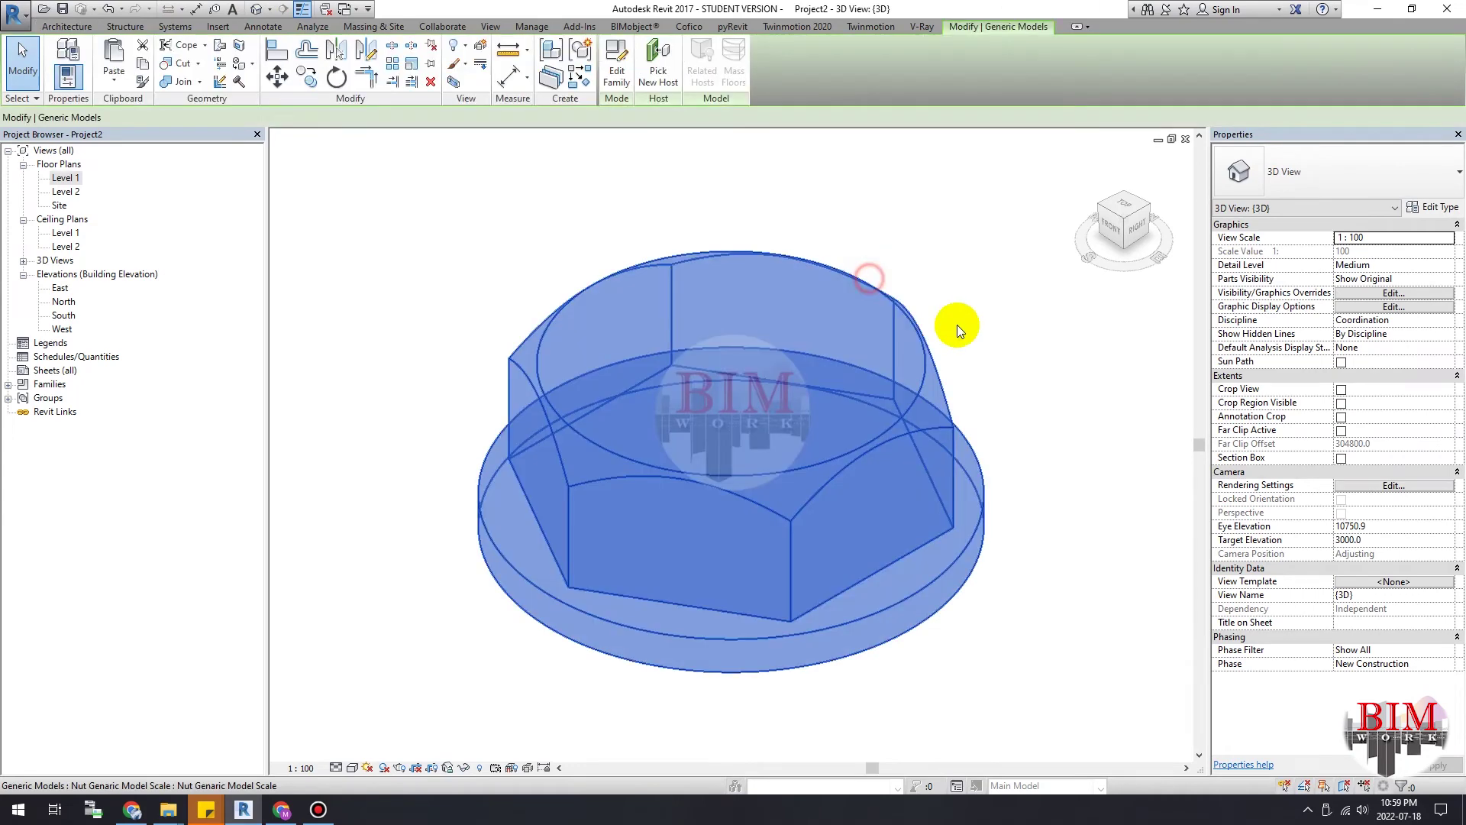
left_click(1367, 182)
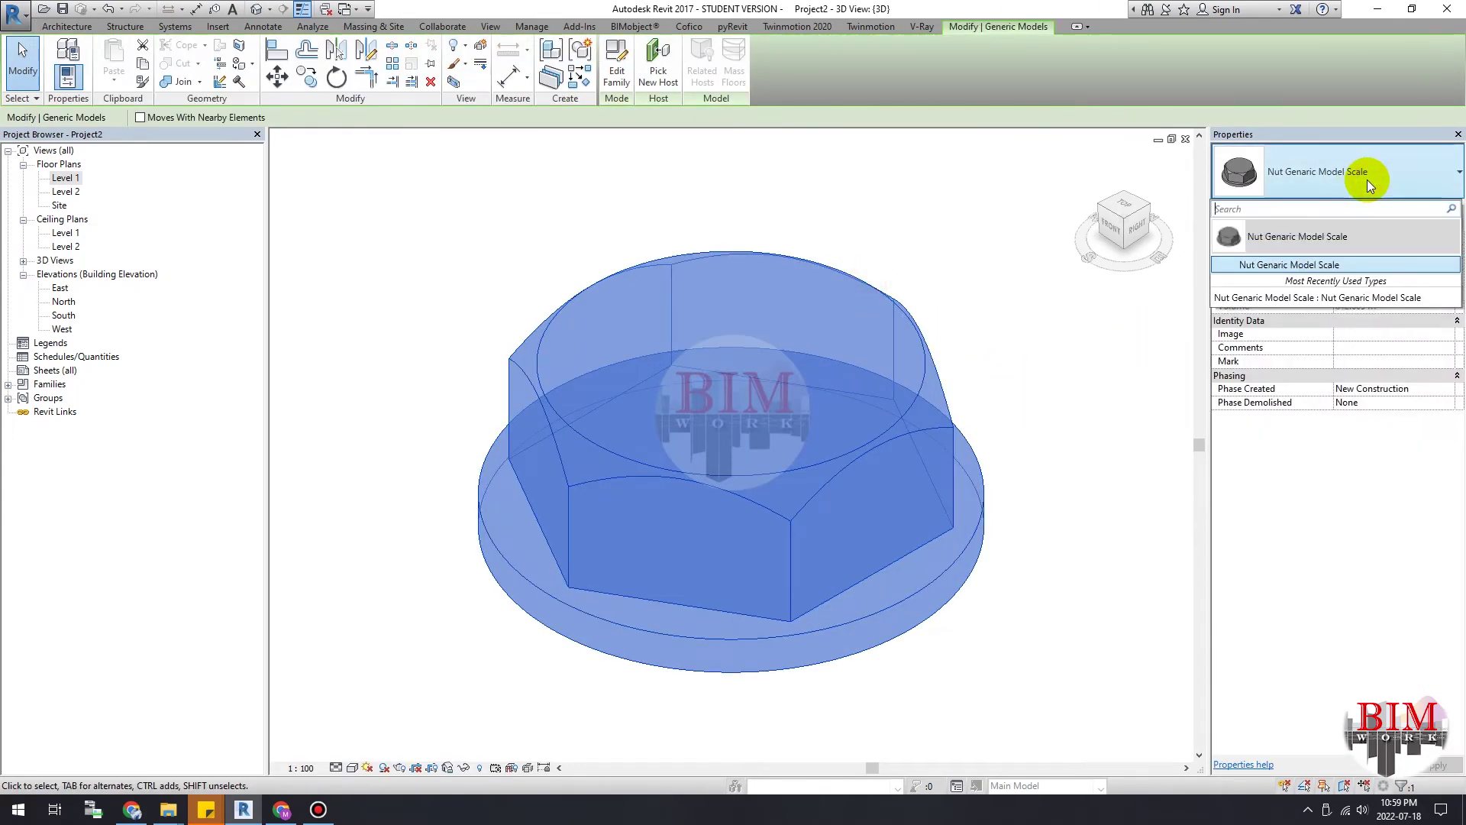
left_click(1367, 181)
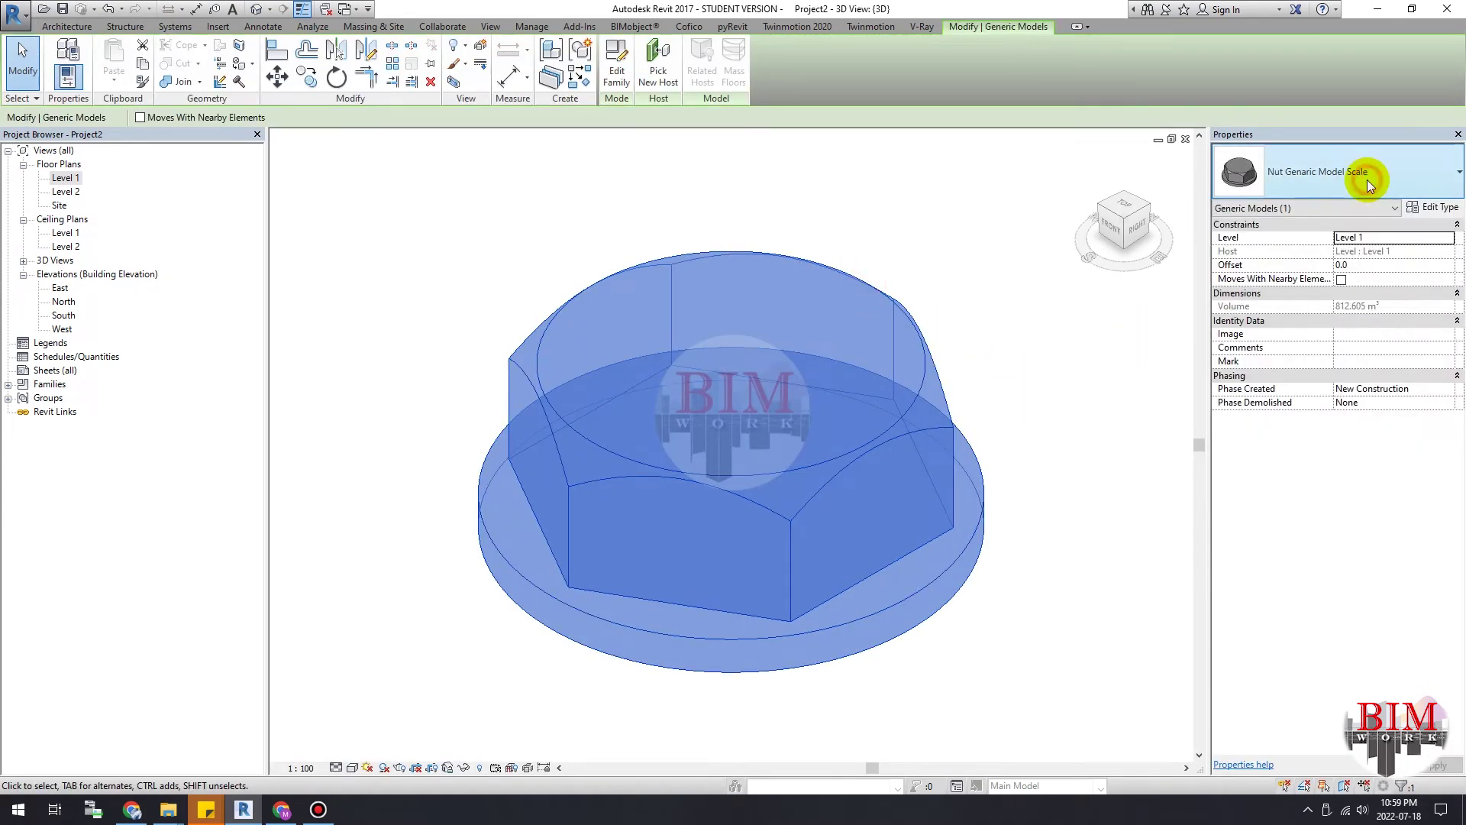
left_click(1436, 207)
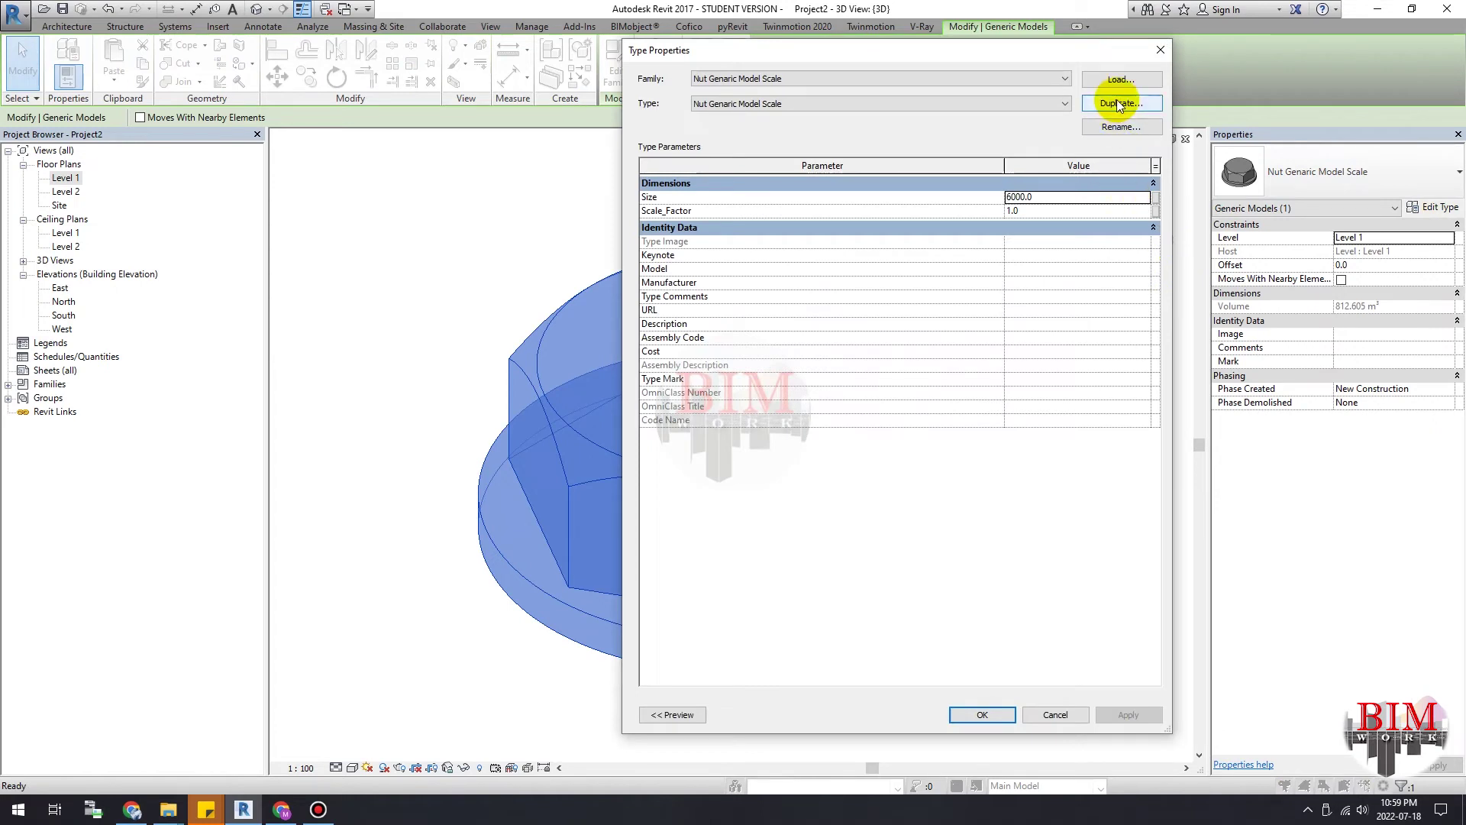
left_click(1116, 102)
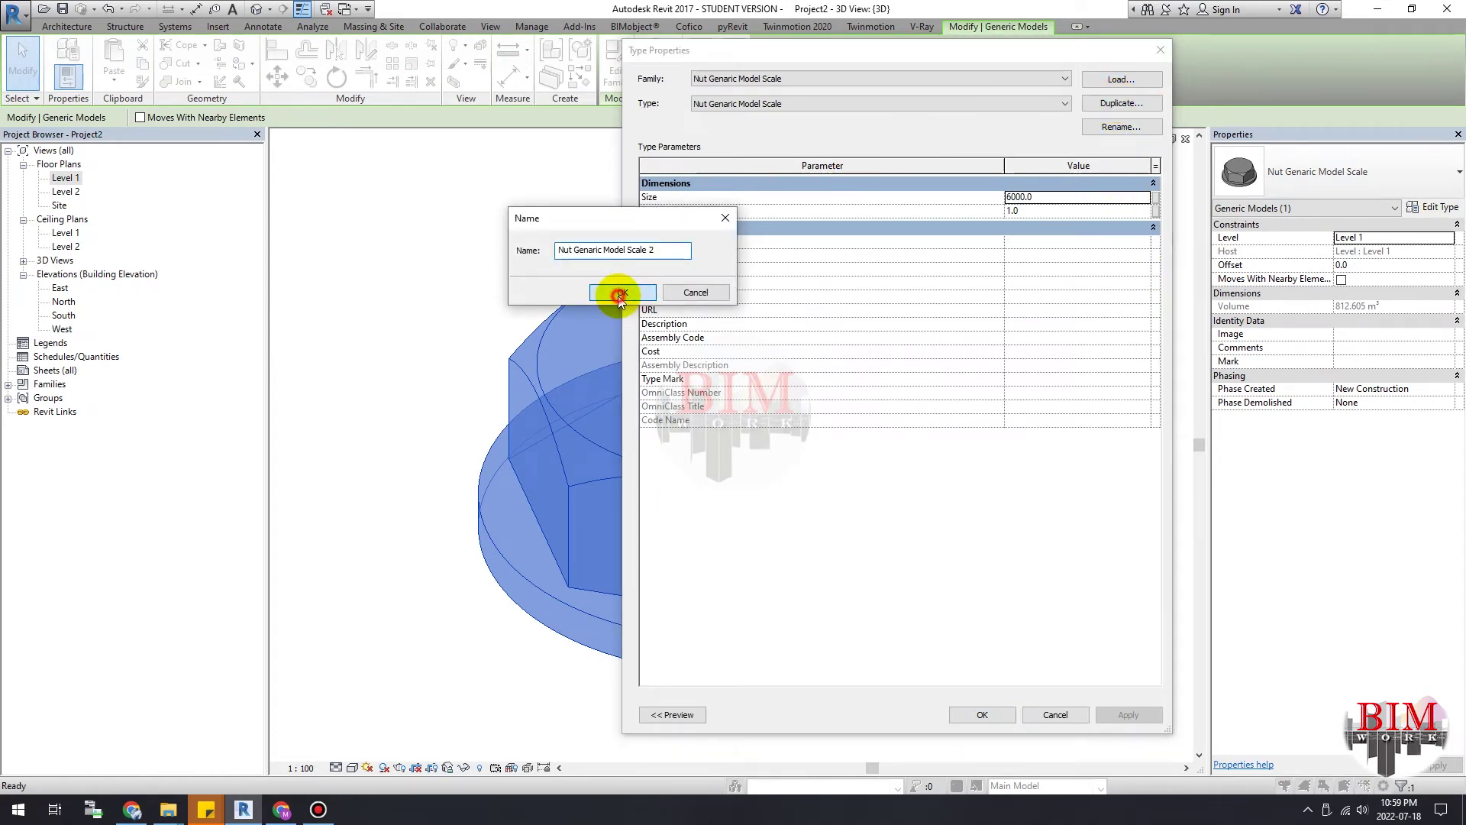
left_click(620, 295)
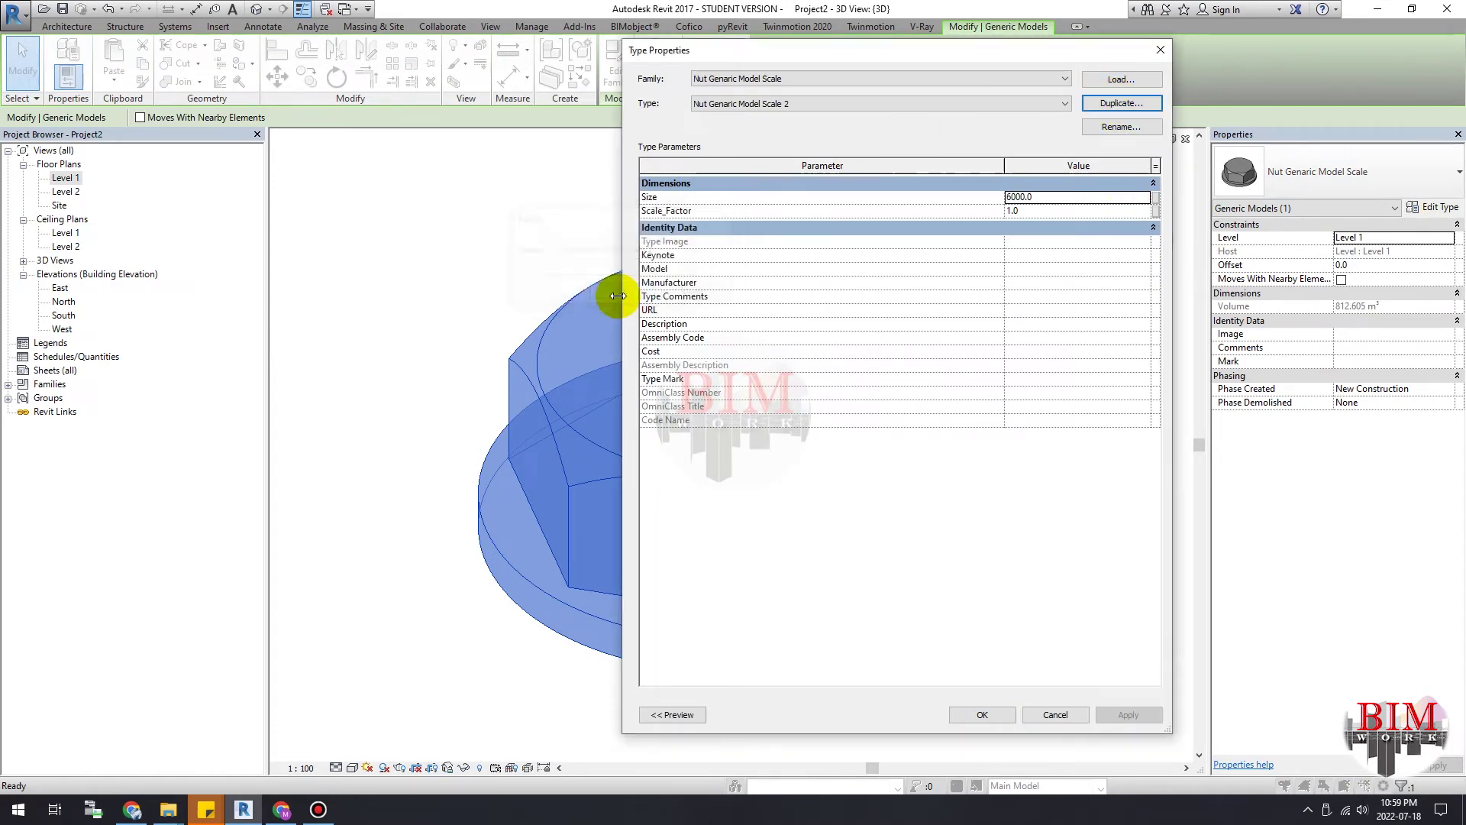
Step: Confirm the new type and copy the nut to the right of the original
left_click(977, 717)
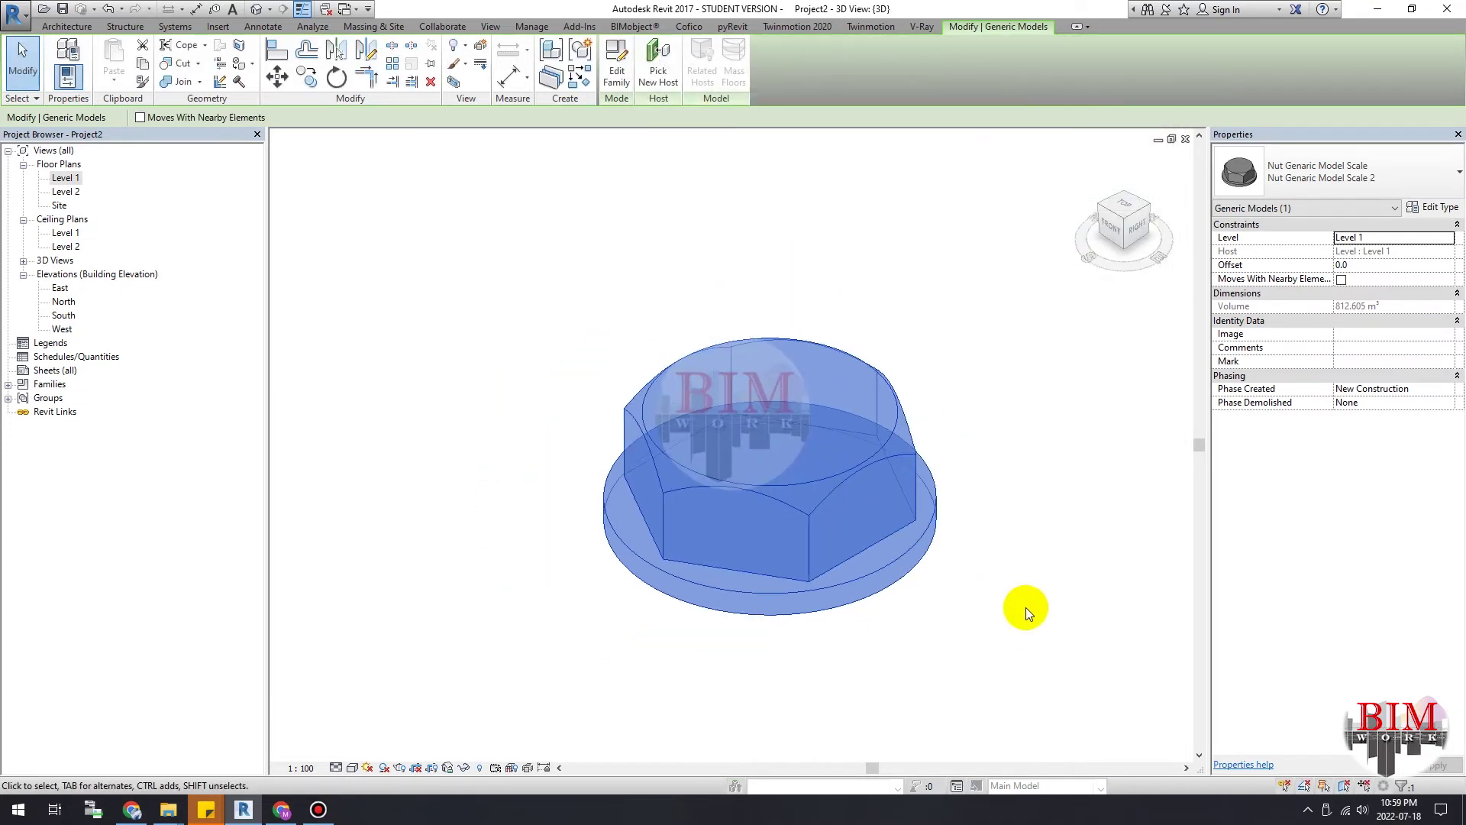
middle_click_drag(1026, 607, 760, 524)
left_click(760, 521)
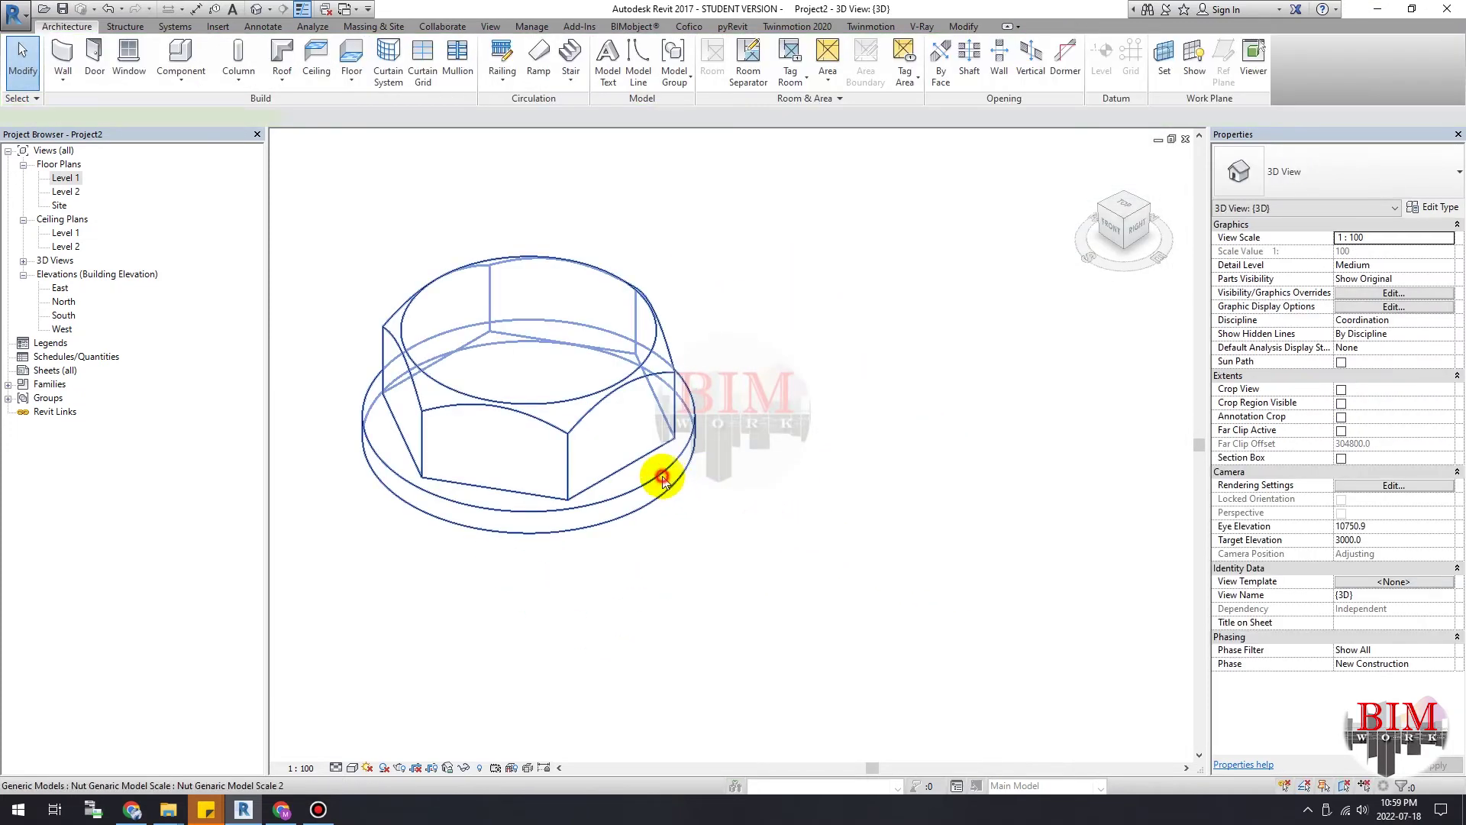
left_click(662, 479)
left_click(296, 81)
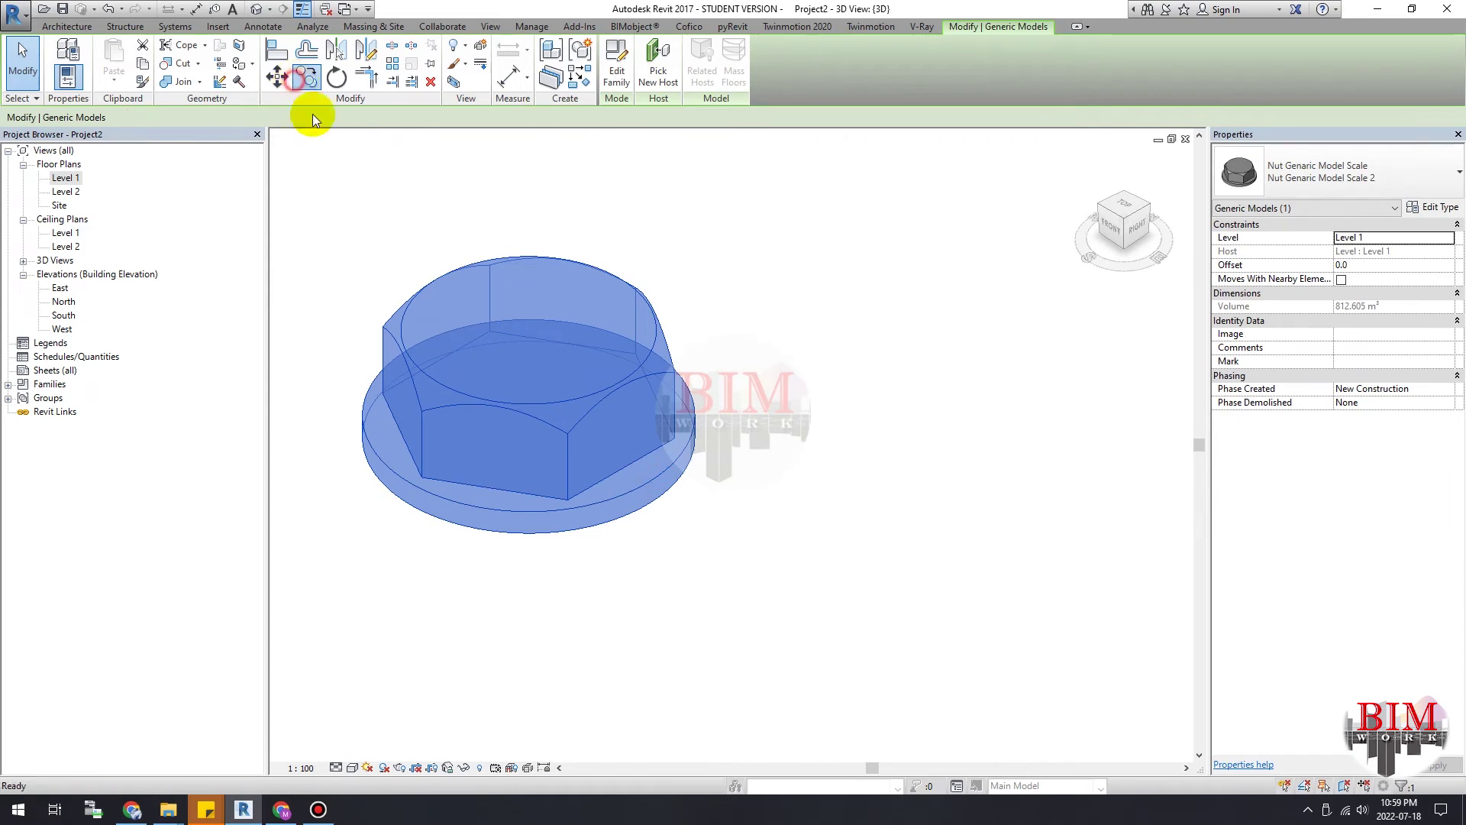
left_click(626, 471)
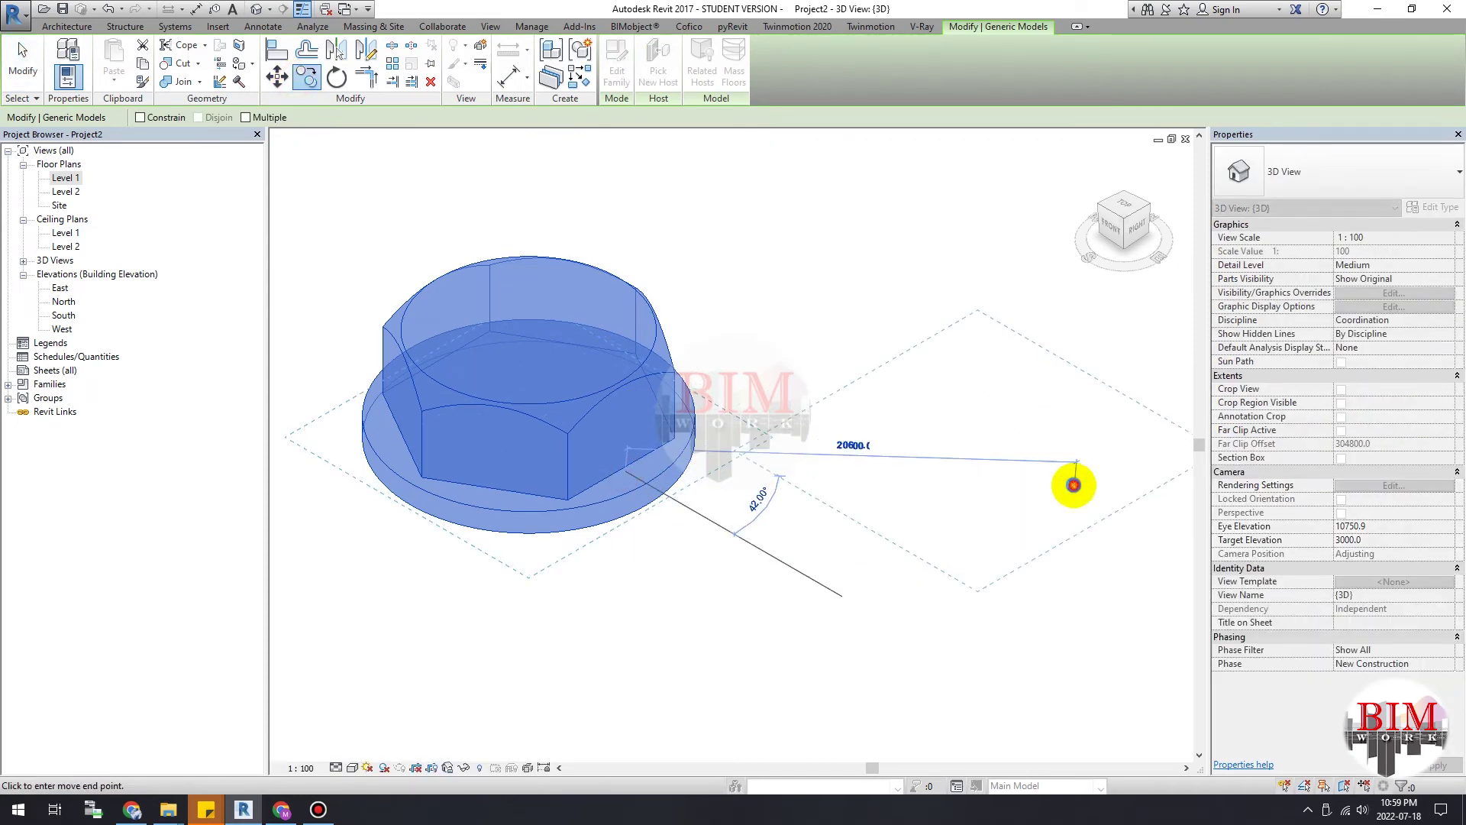
left_click(1068, 482)
key("Escape")
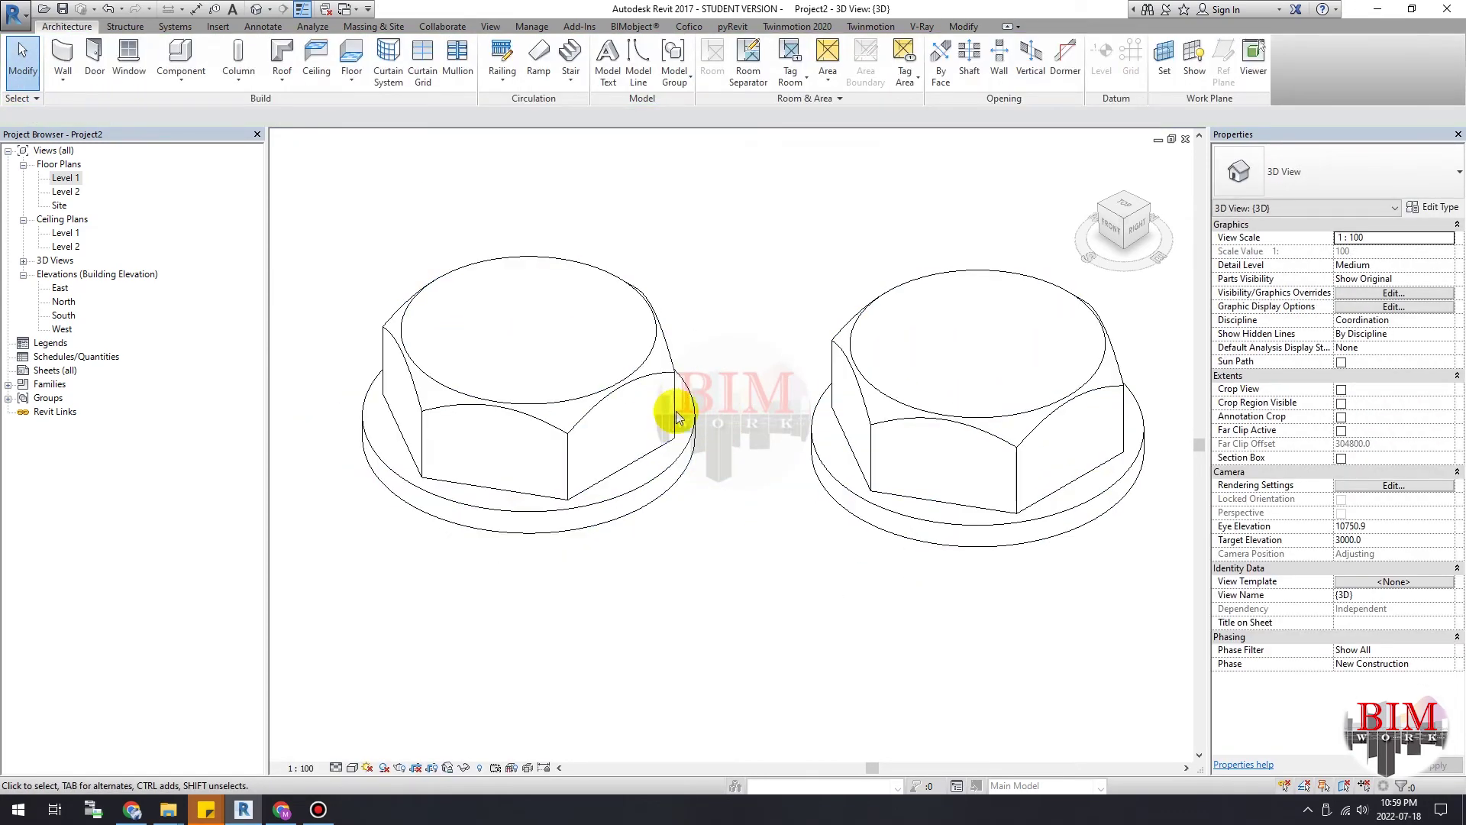
Step: Set the left nut to Nut Generic Model Scale and the right nut to Nut Generic Model Scale 2
left_click(676, 411)
left_click(1413, 170)
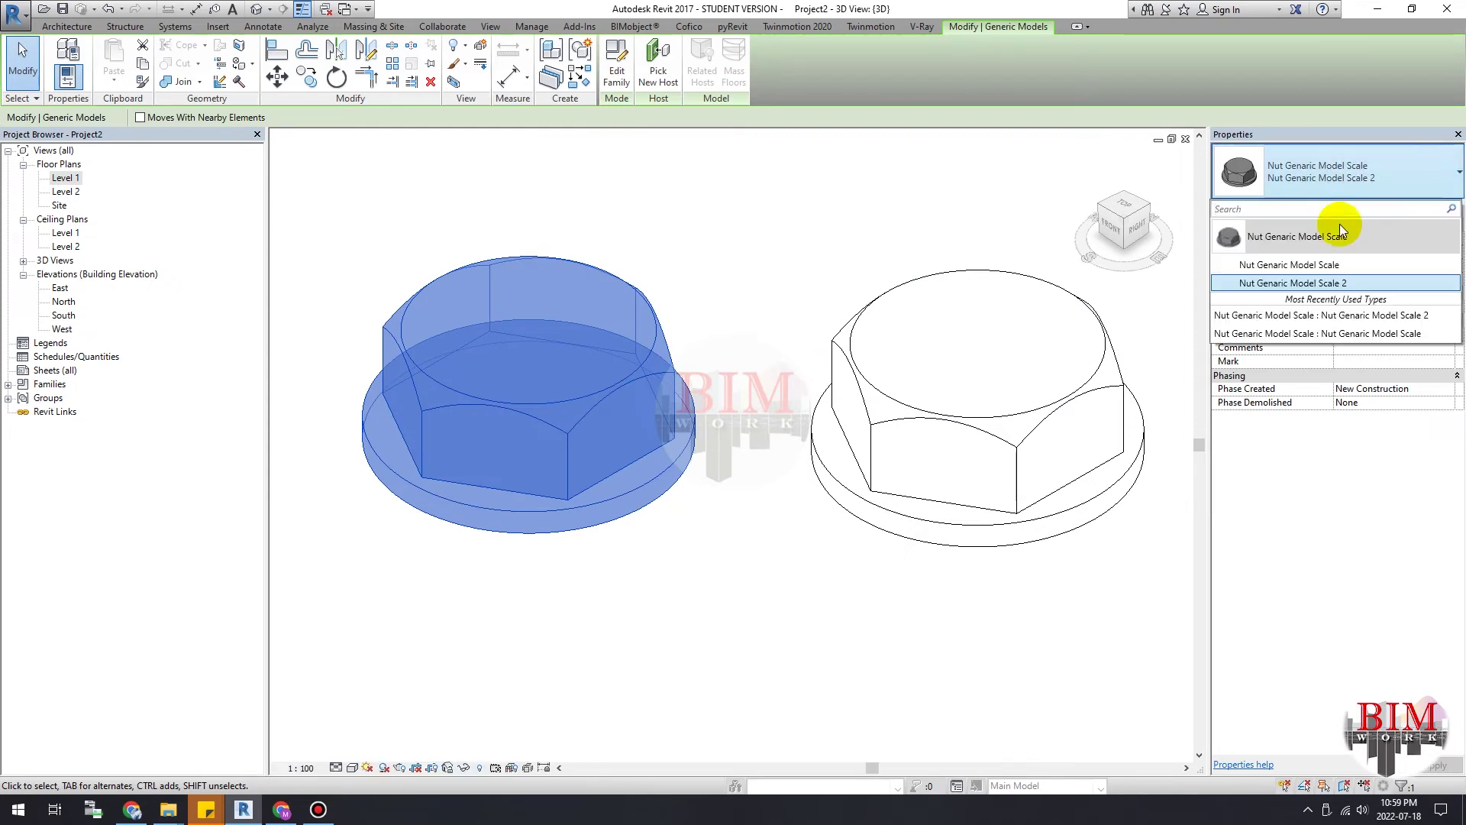
left_click(1333, 265)
left_click(1016, 632)
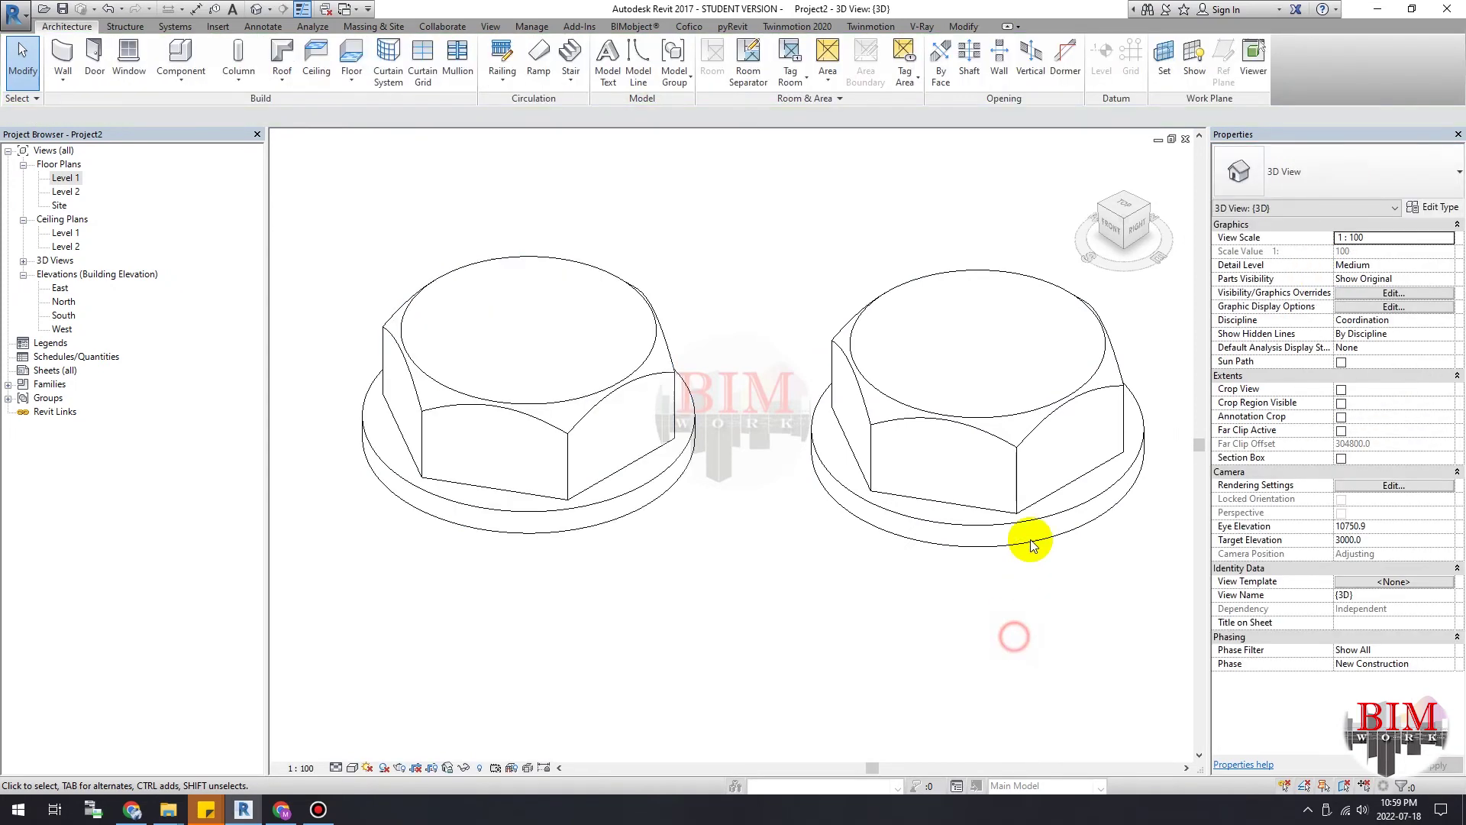
left_click(1026, 507)
left_click(1365, 186)
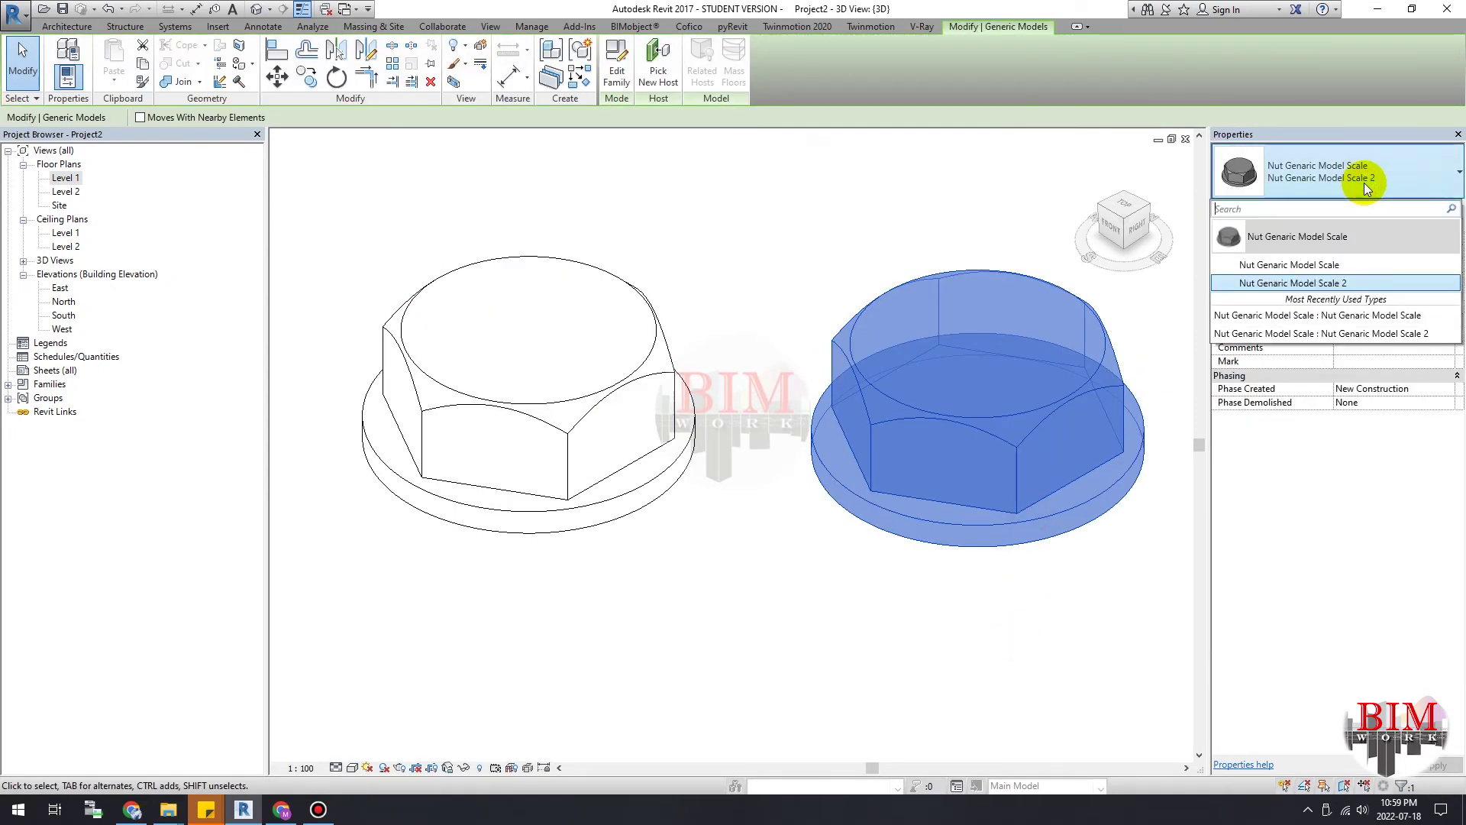
left_click(1326, 286)
left_click(1096, 581)
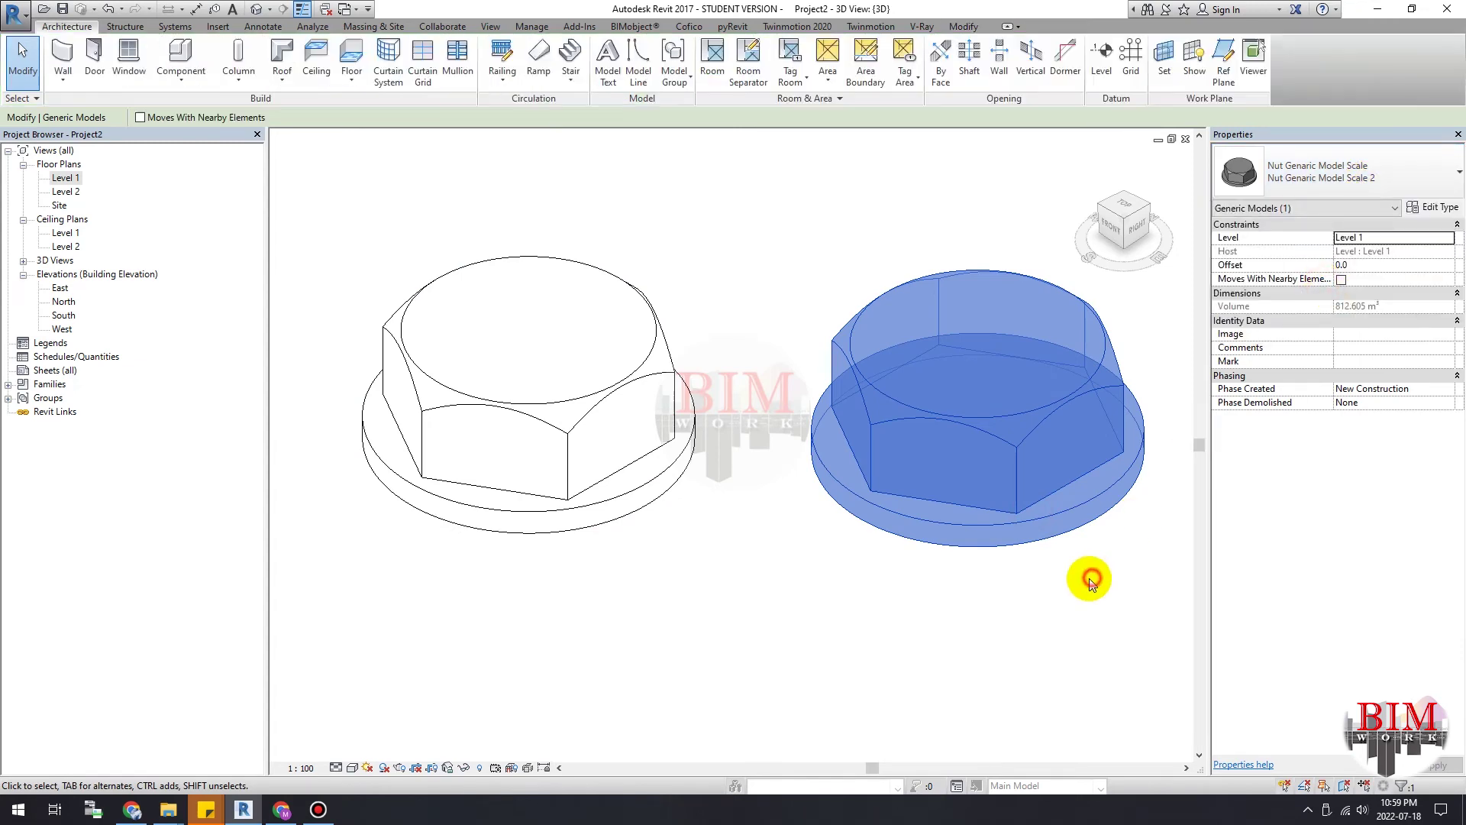
left_click(651, 484)
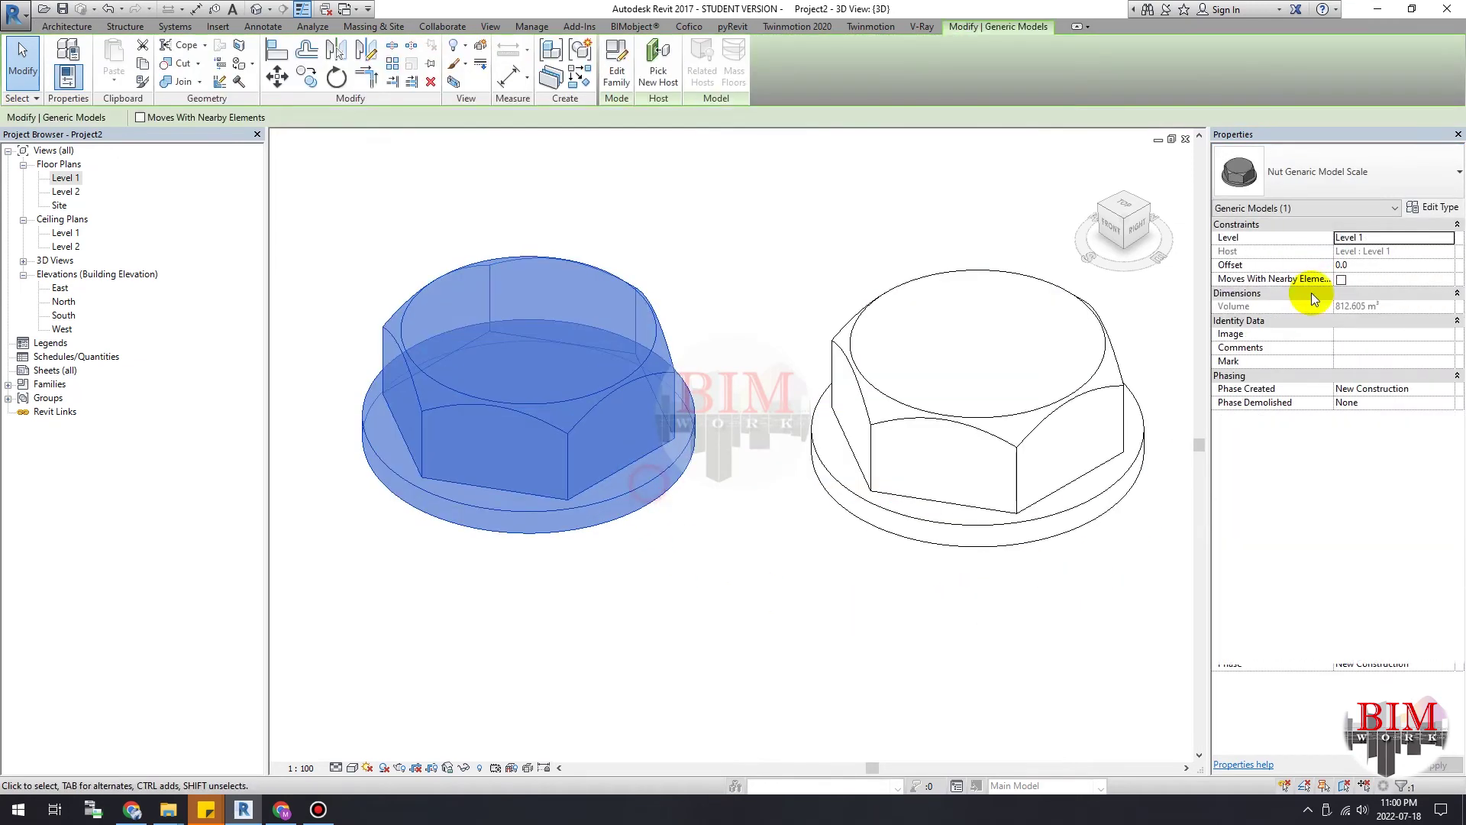
Step: Shrink the left nut's type by changing its Size to 300
left_click(1435, 207)
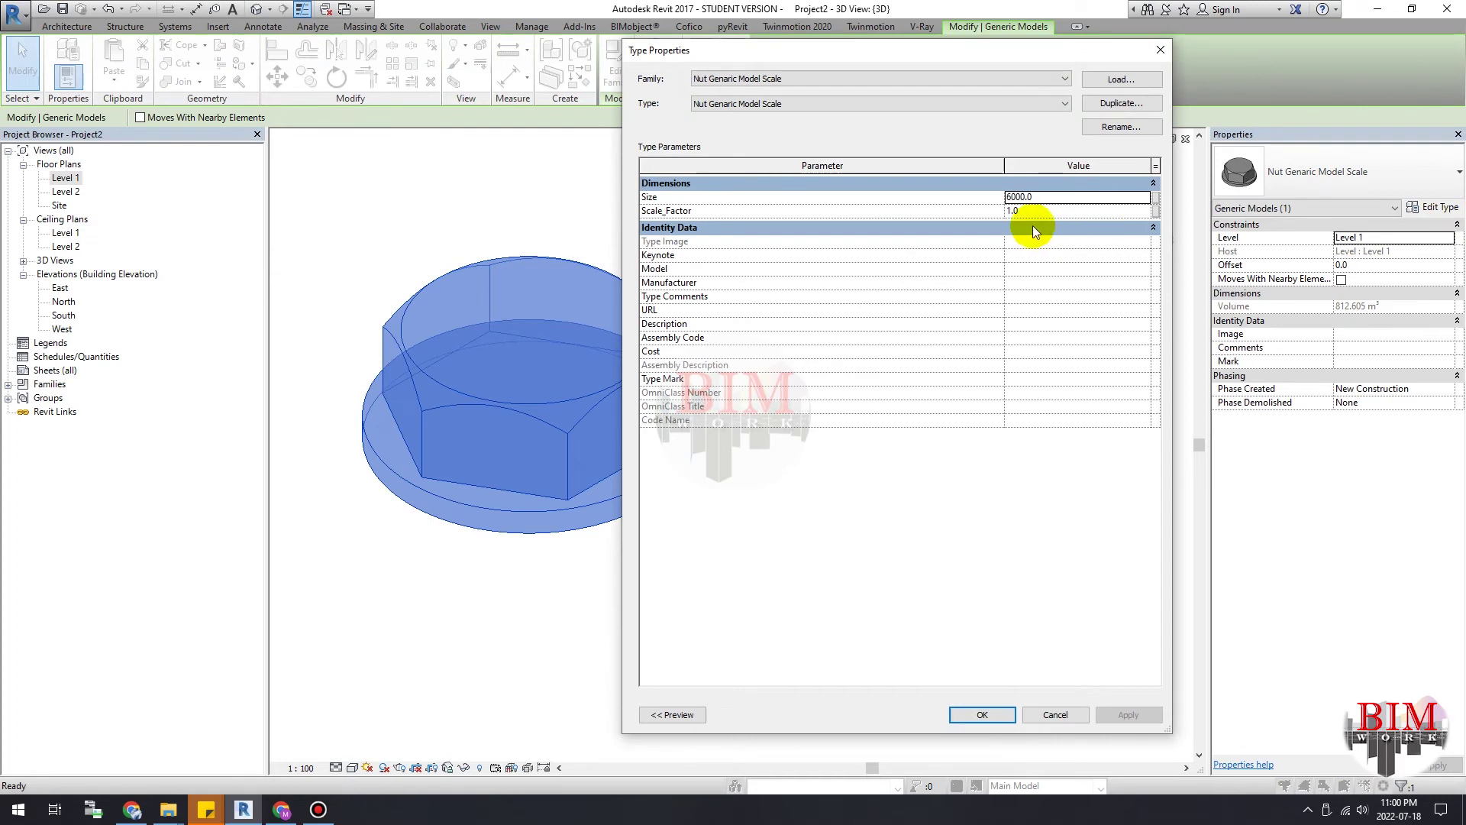
left_click(1058, 202)
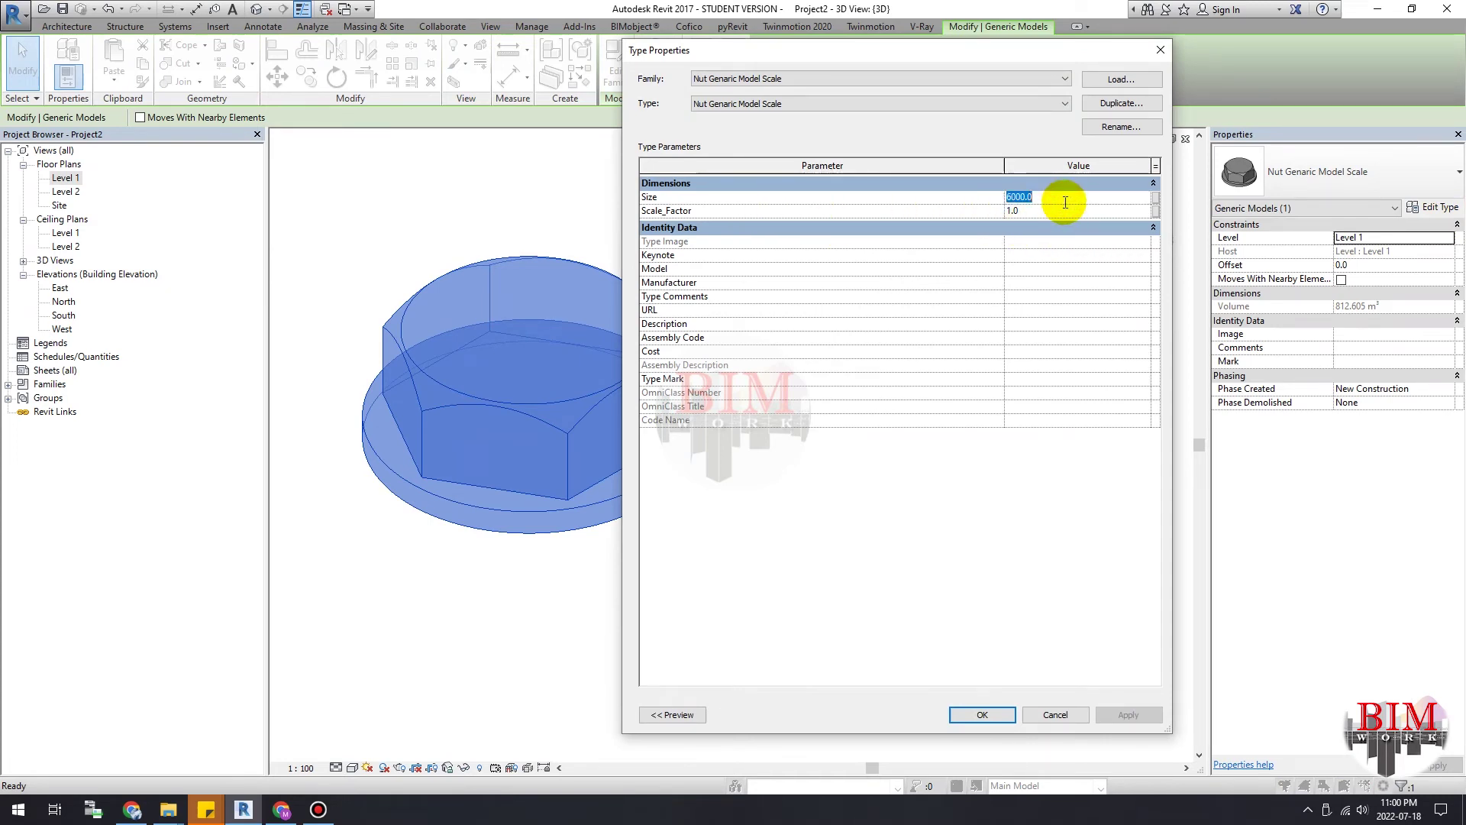
type("300")
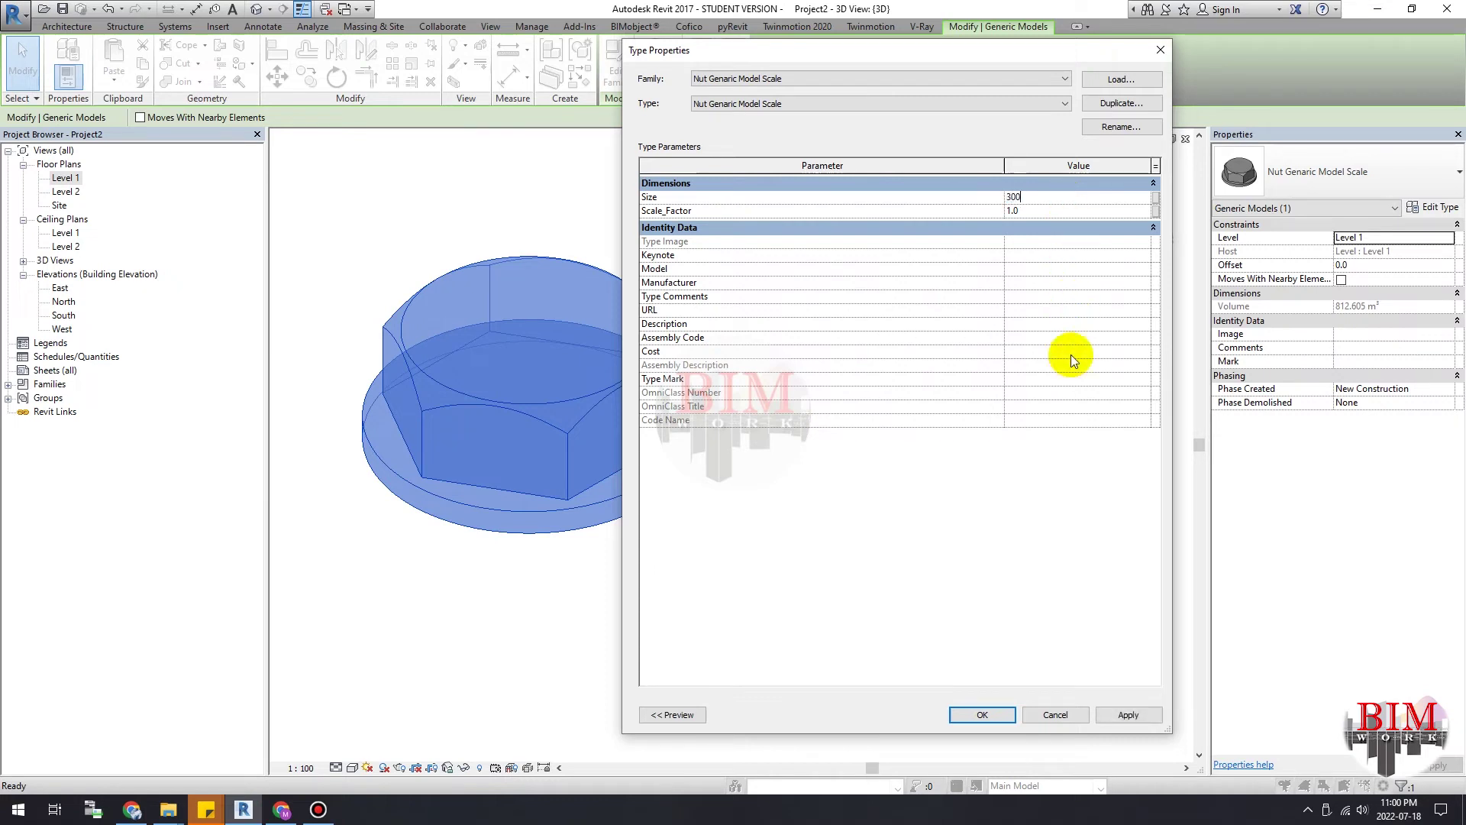
left_click(993, 713)
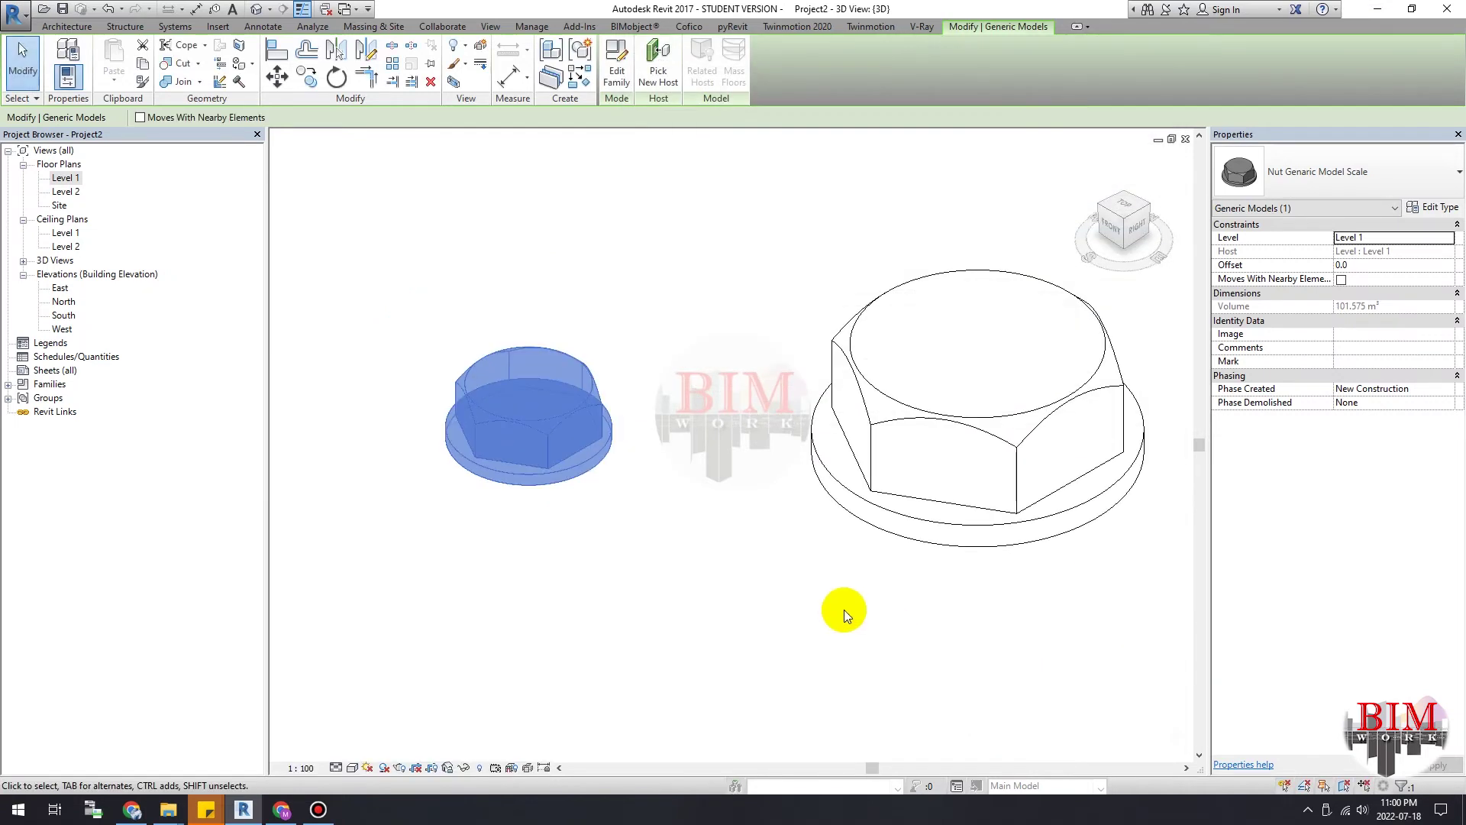
scroll(640, 524, "down", 2)
scroll(640, 524, "down", 1)
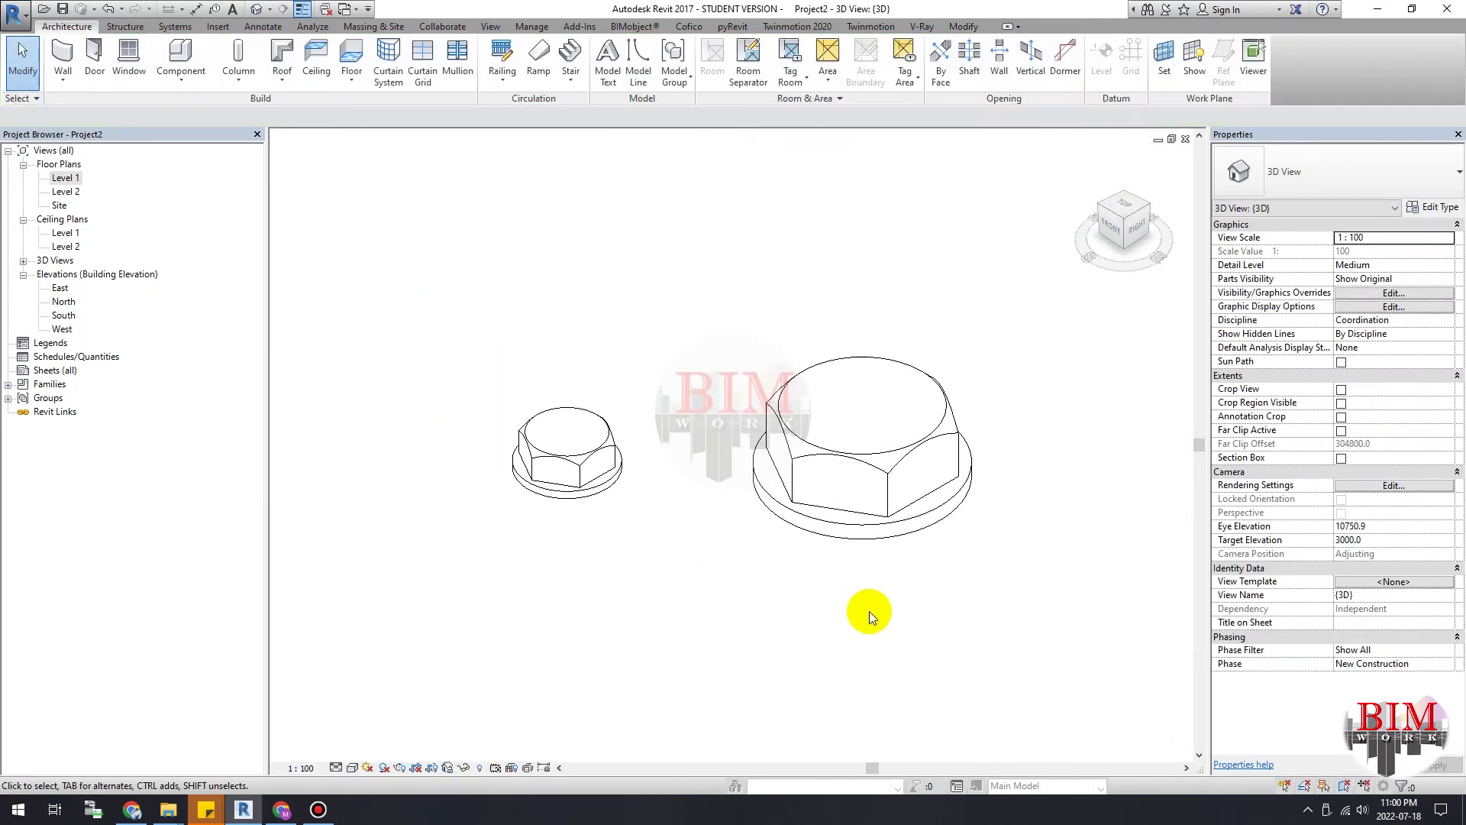
Step: Set Nut Generic Model Scale 2 to Size 5000 and Scale_Factor 0.8
left_click(869, 527)
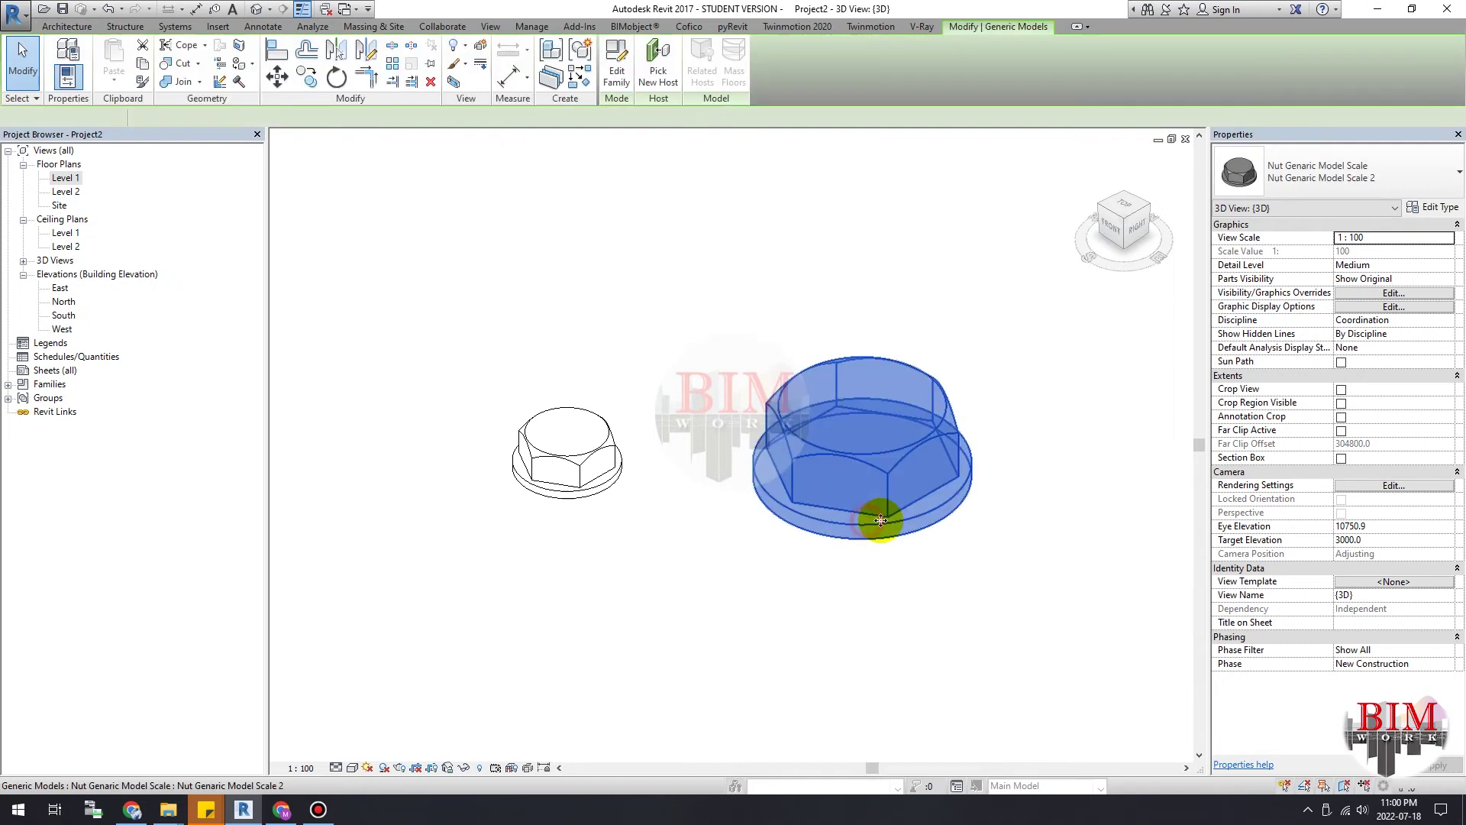
left_click(1437, 210)
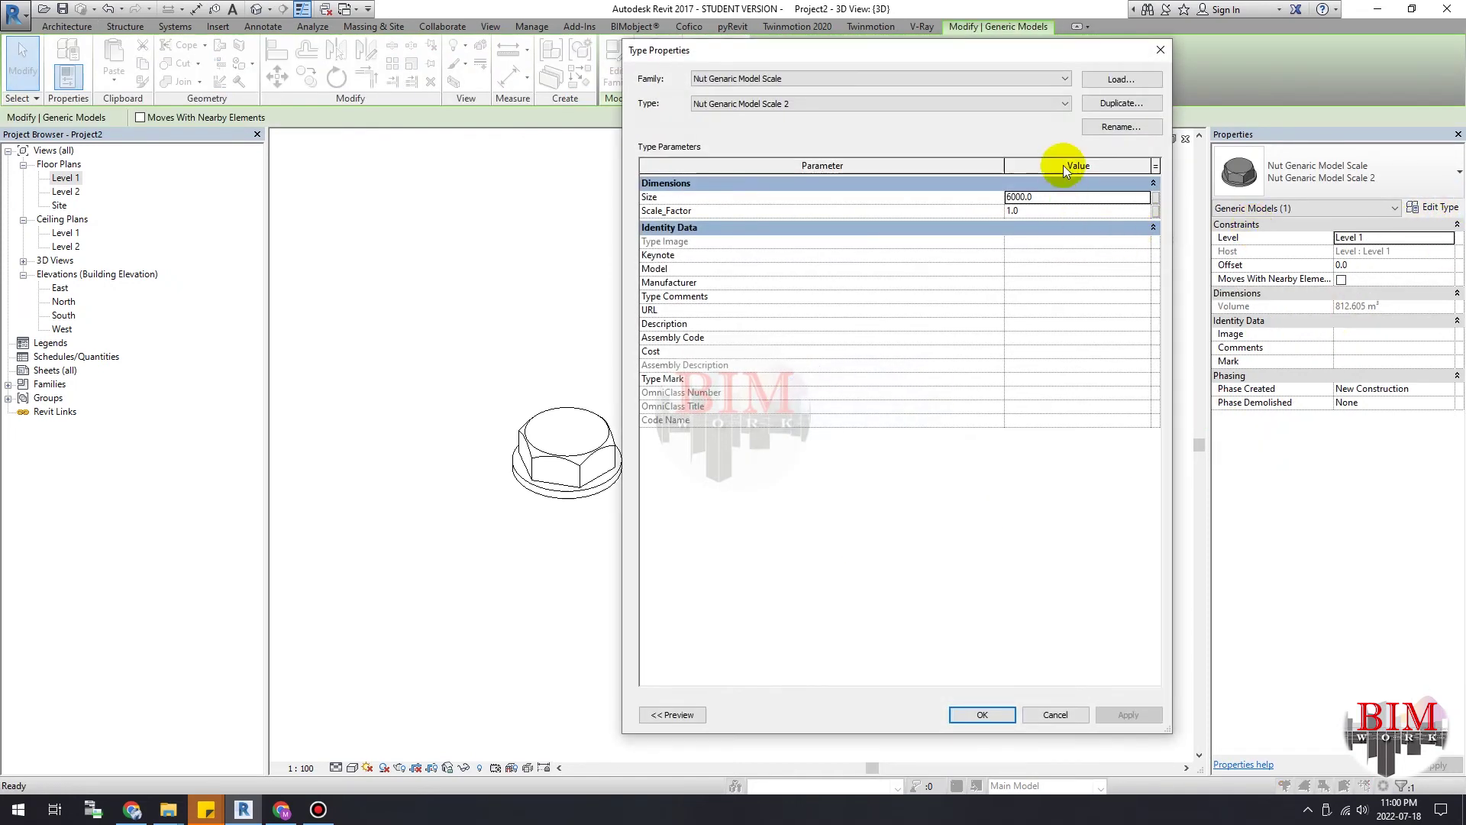
left_click_drag(1048, 51, 1276, 51)
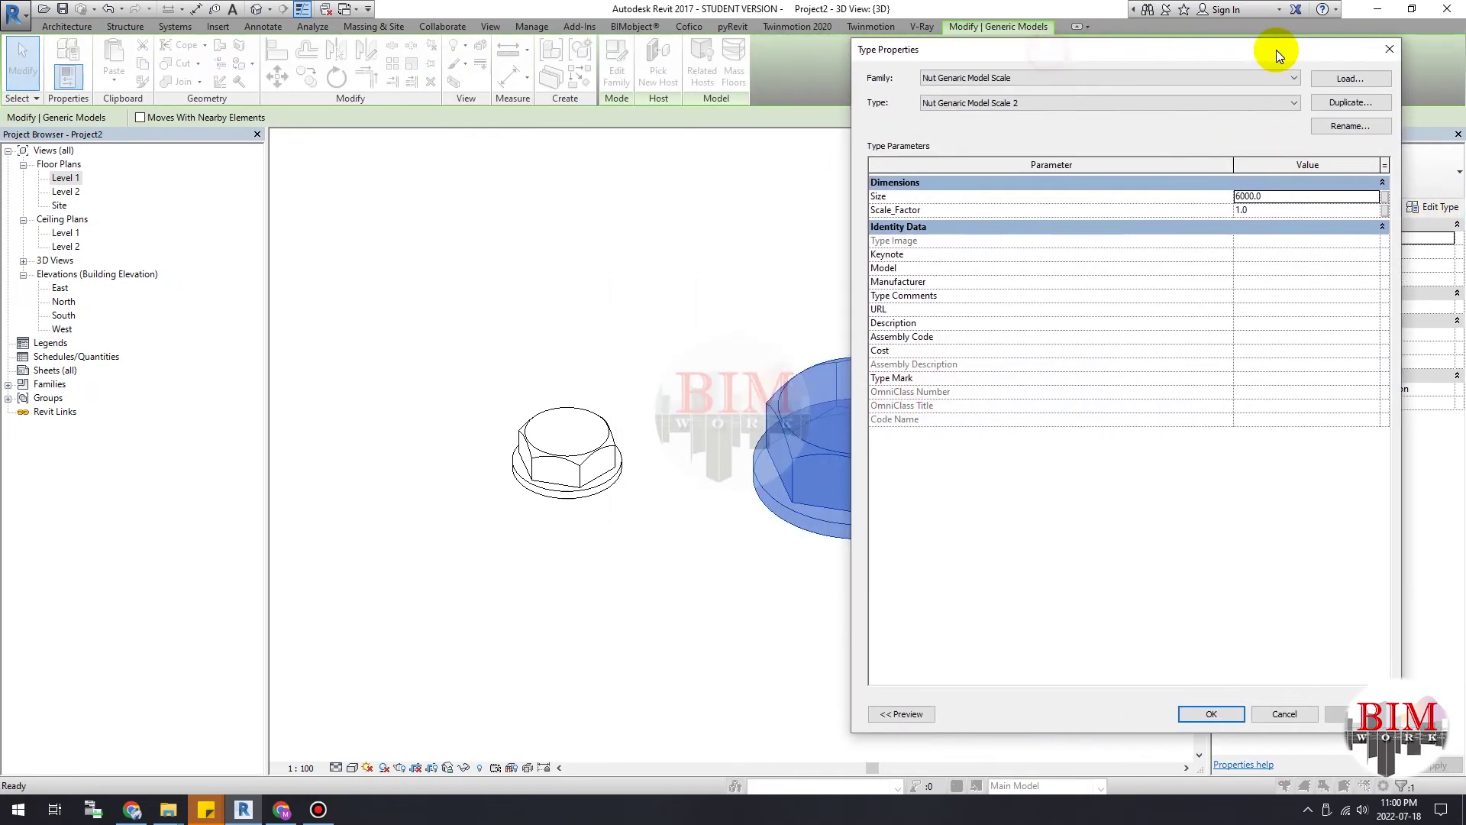
left_click(1309, 198)
type("5")
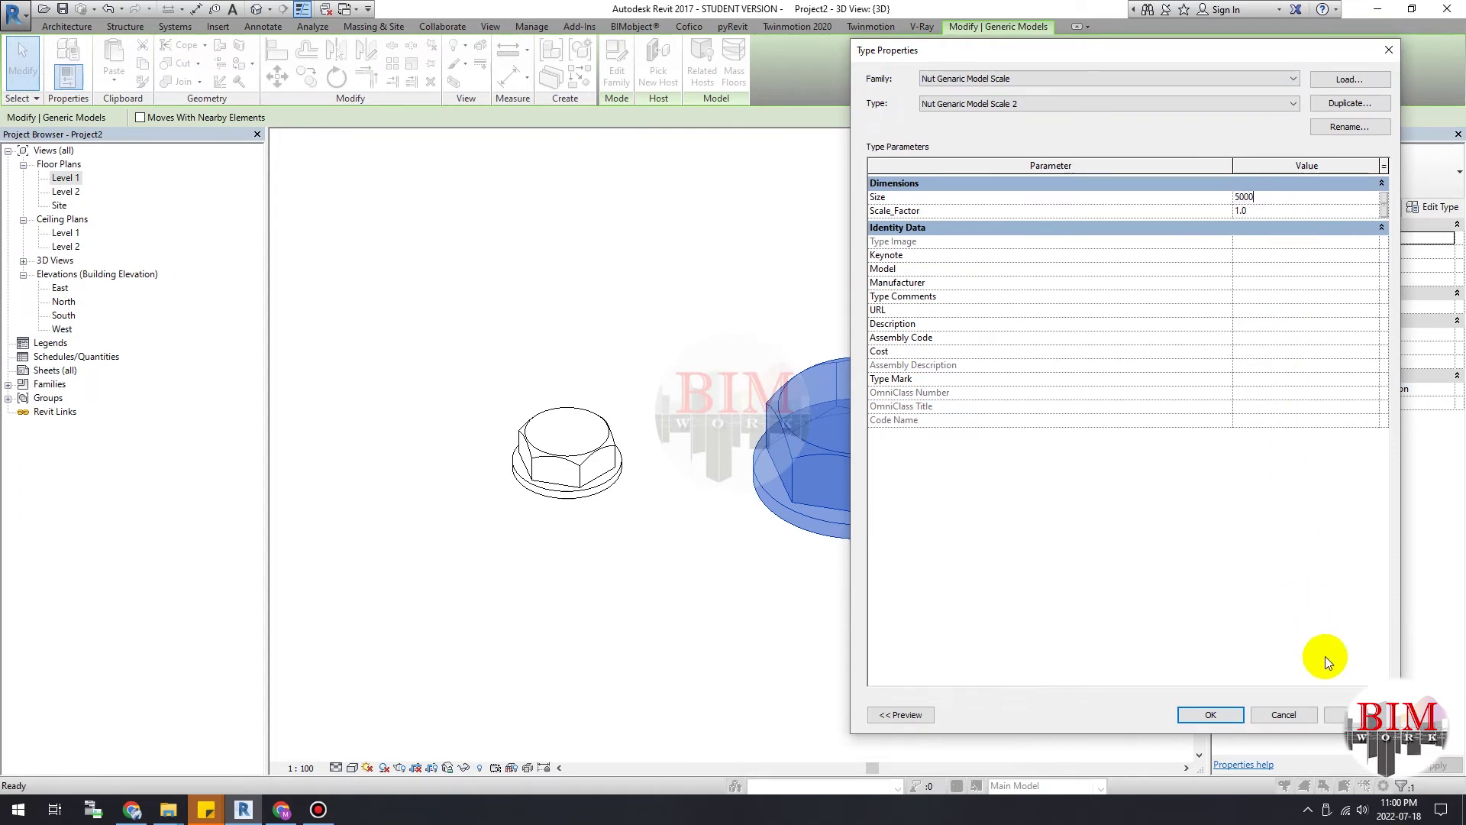
left_click(1344, 716)
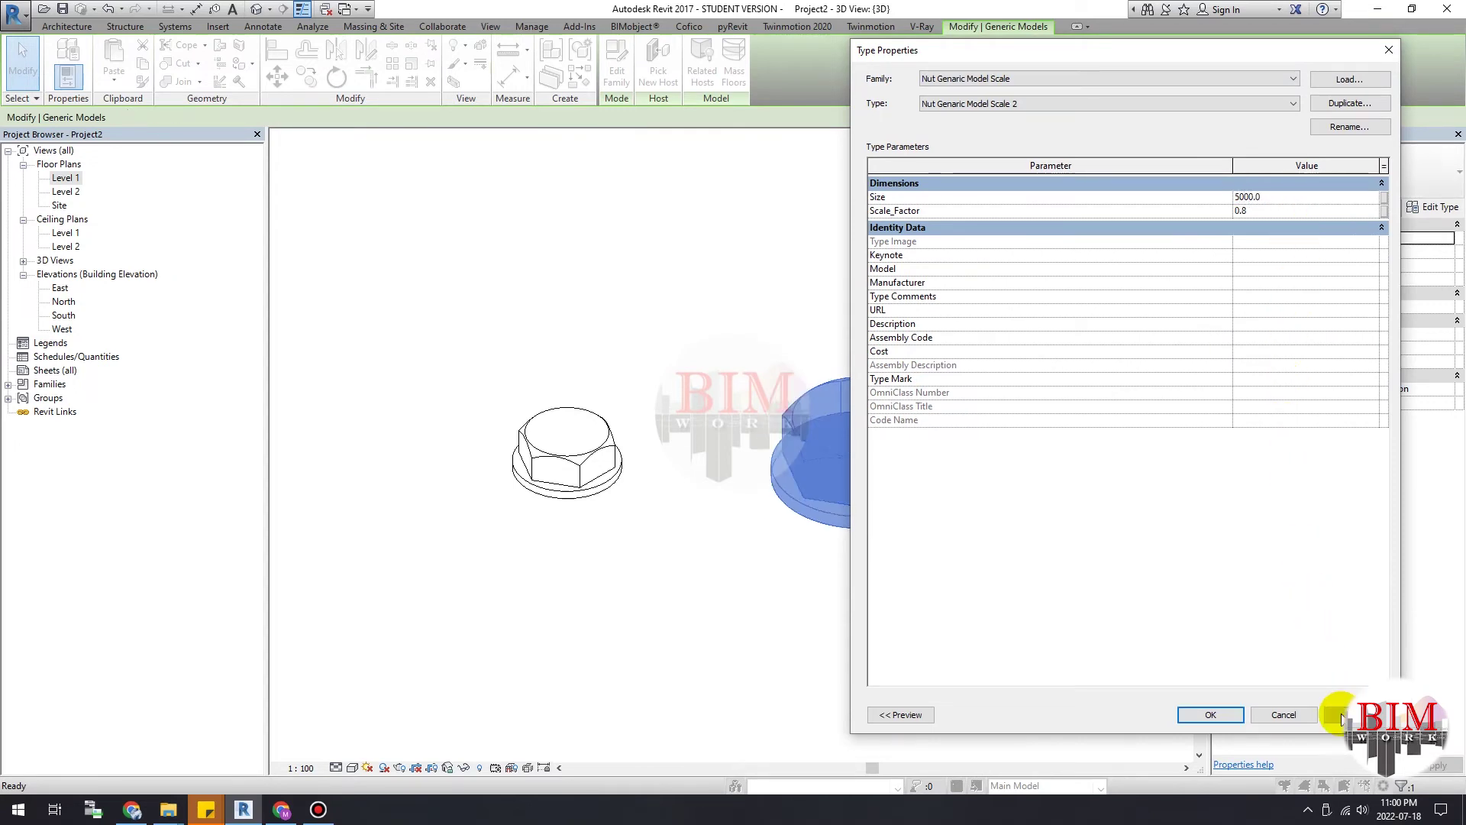
left_click(1216, 714)
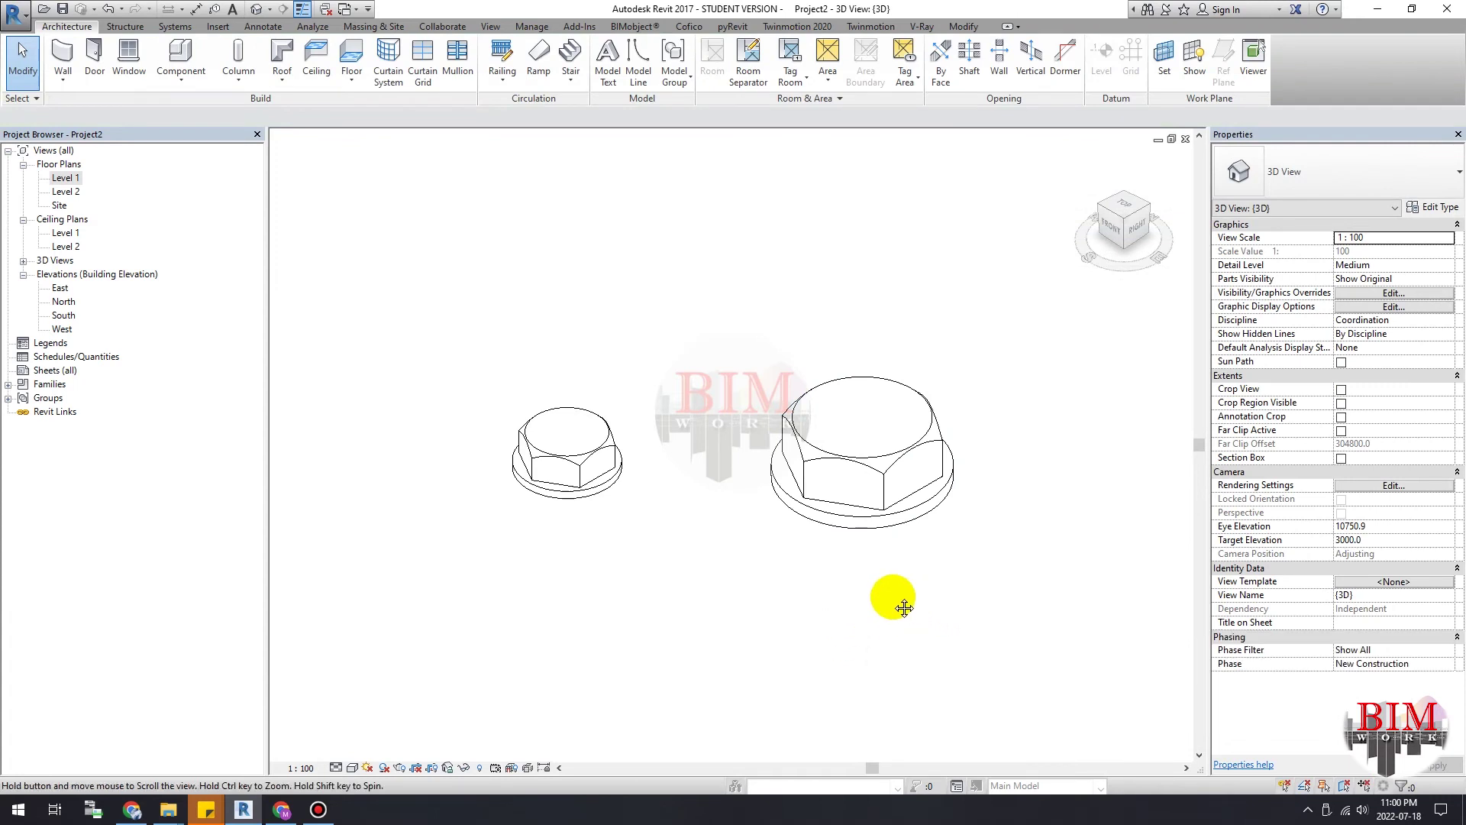
scroll(669, 547, "down", 1)
Step: Return the 3D view to Home and show the nuts at Fine detail, Shaded
scroll(669, 547, "down", 2)
scroll(669, 547, "up", 2)
scroll(666, 549, "up", 1)
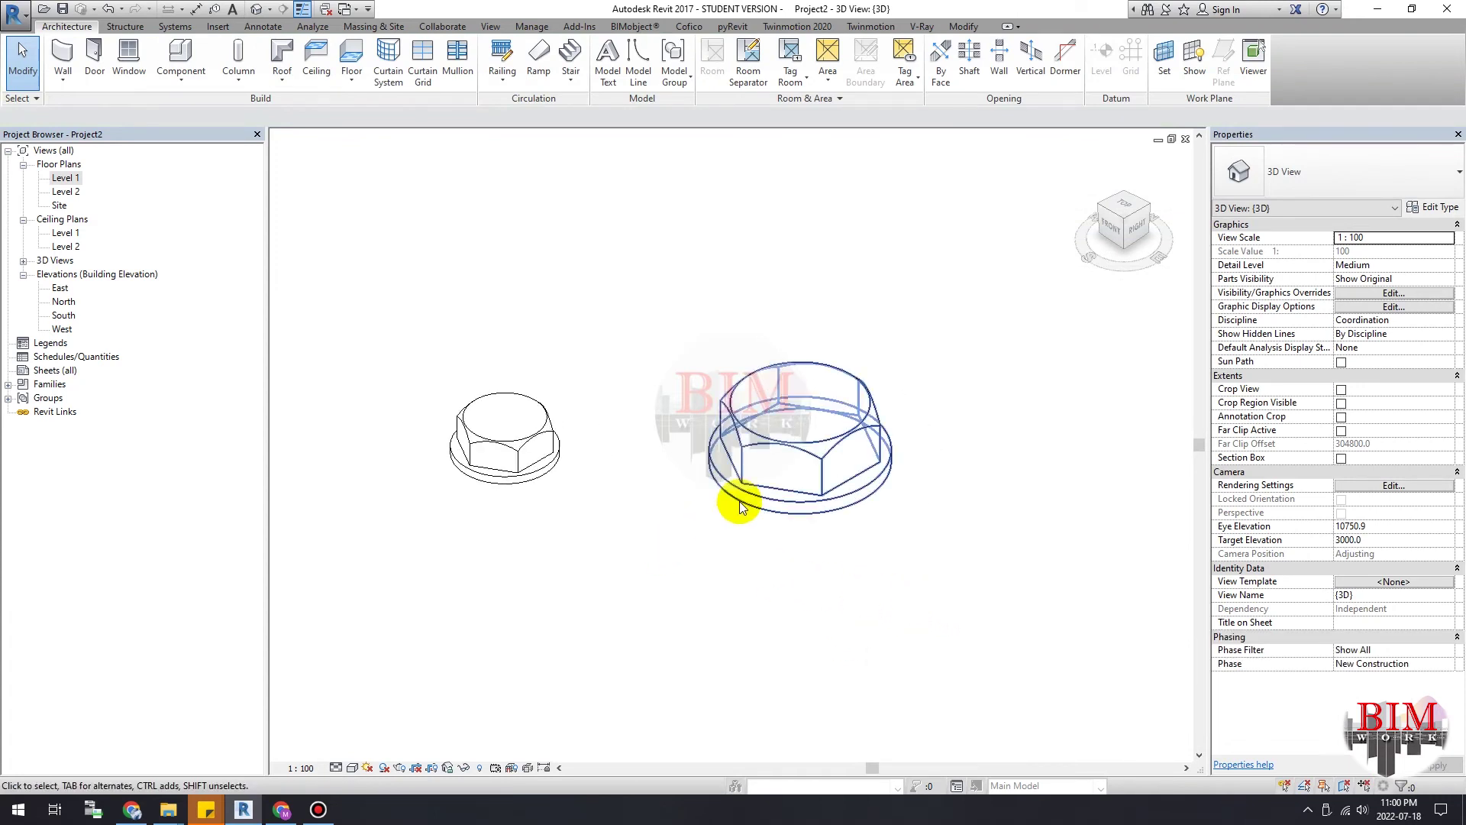
left_click(752, 488)
left_click(773, 589)
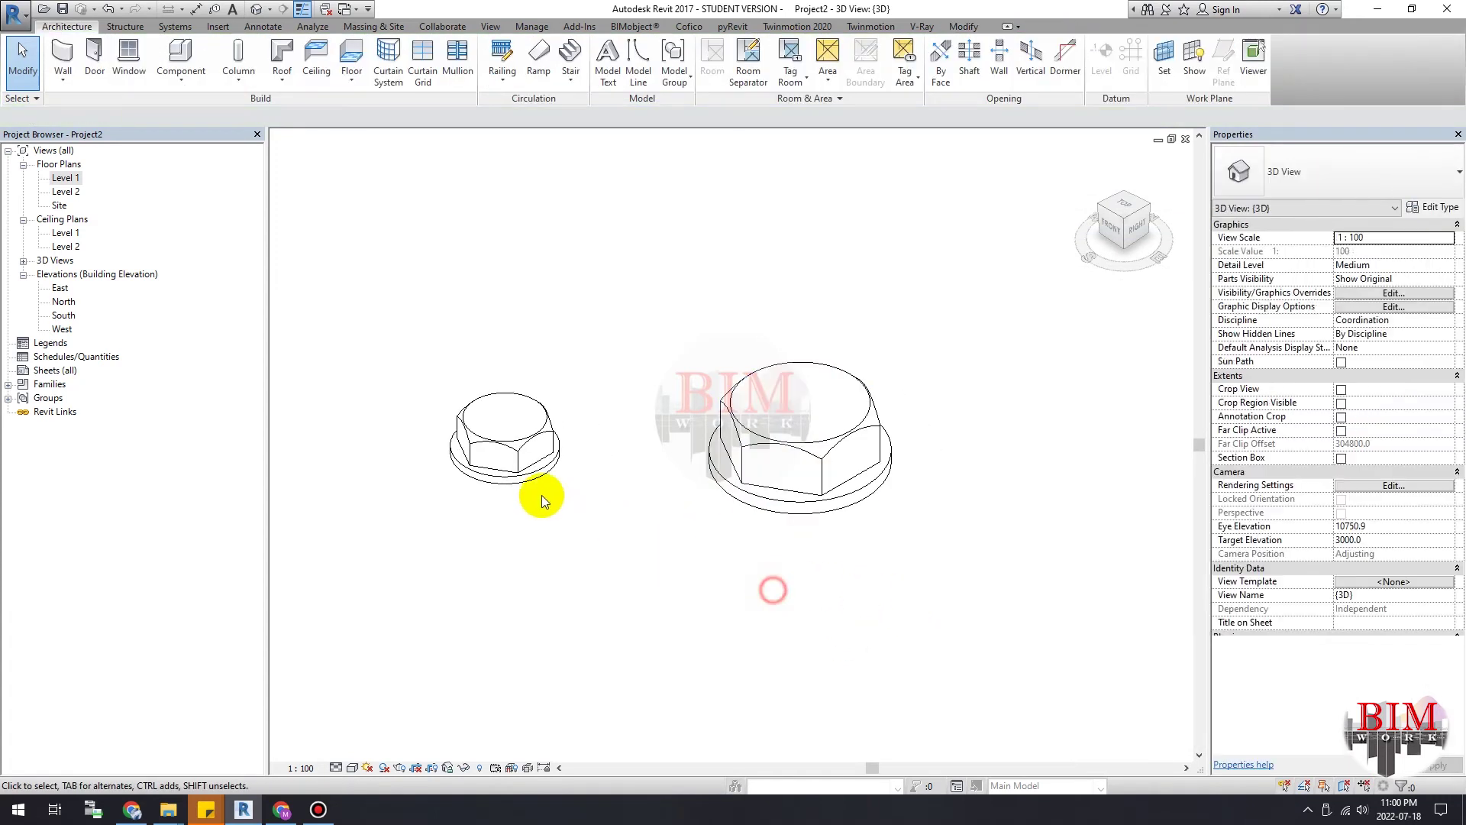
left_click(524, 455)
left_click(721, 562)
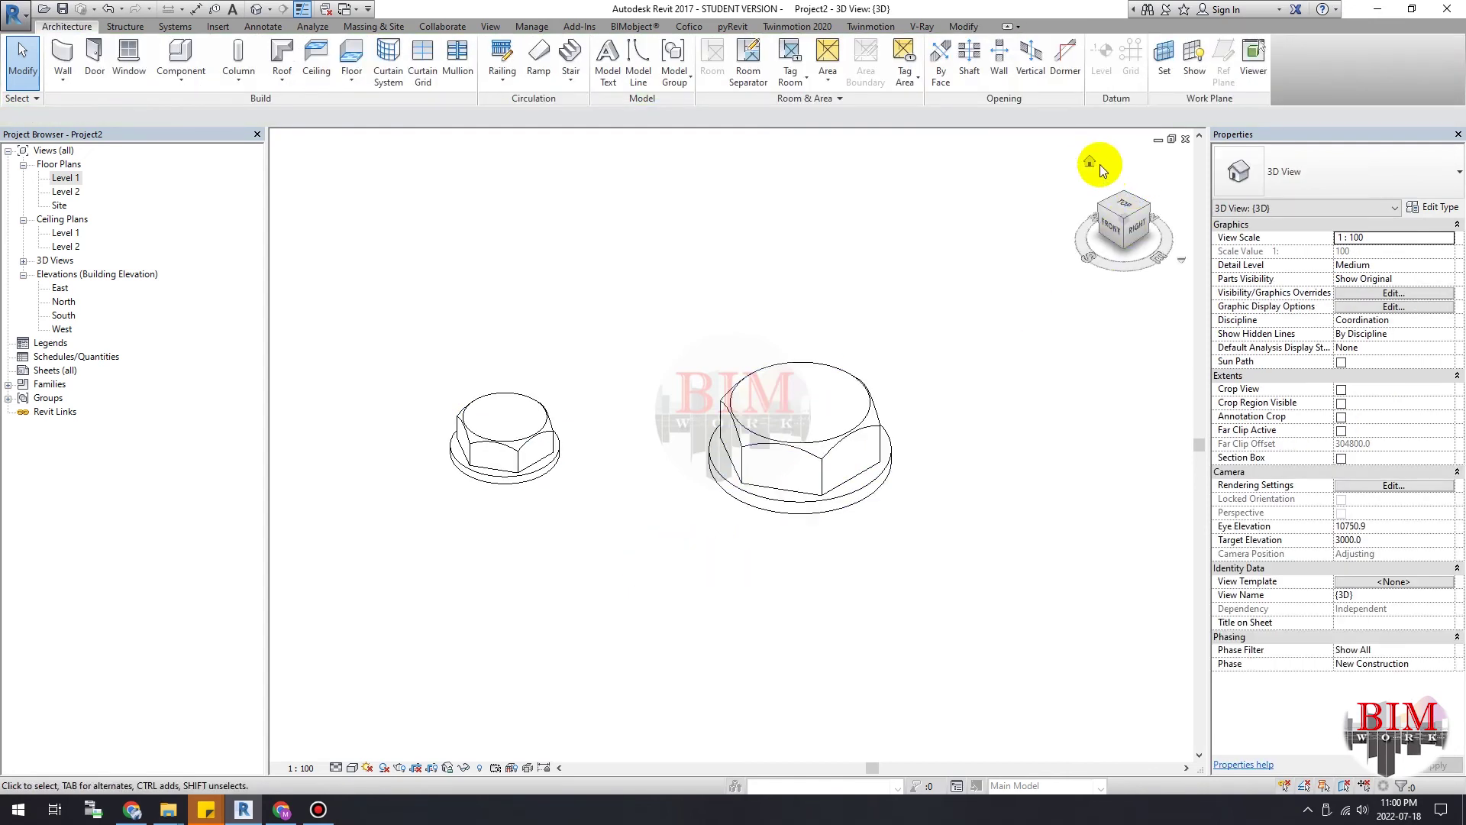
left_click(1089, 163)
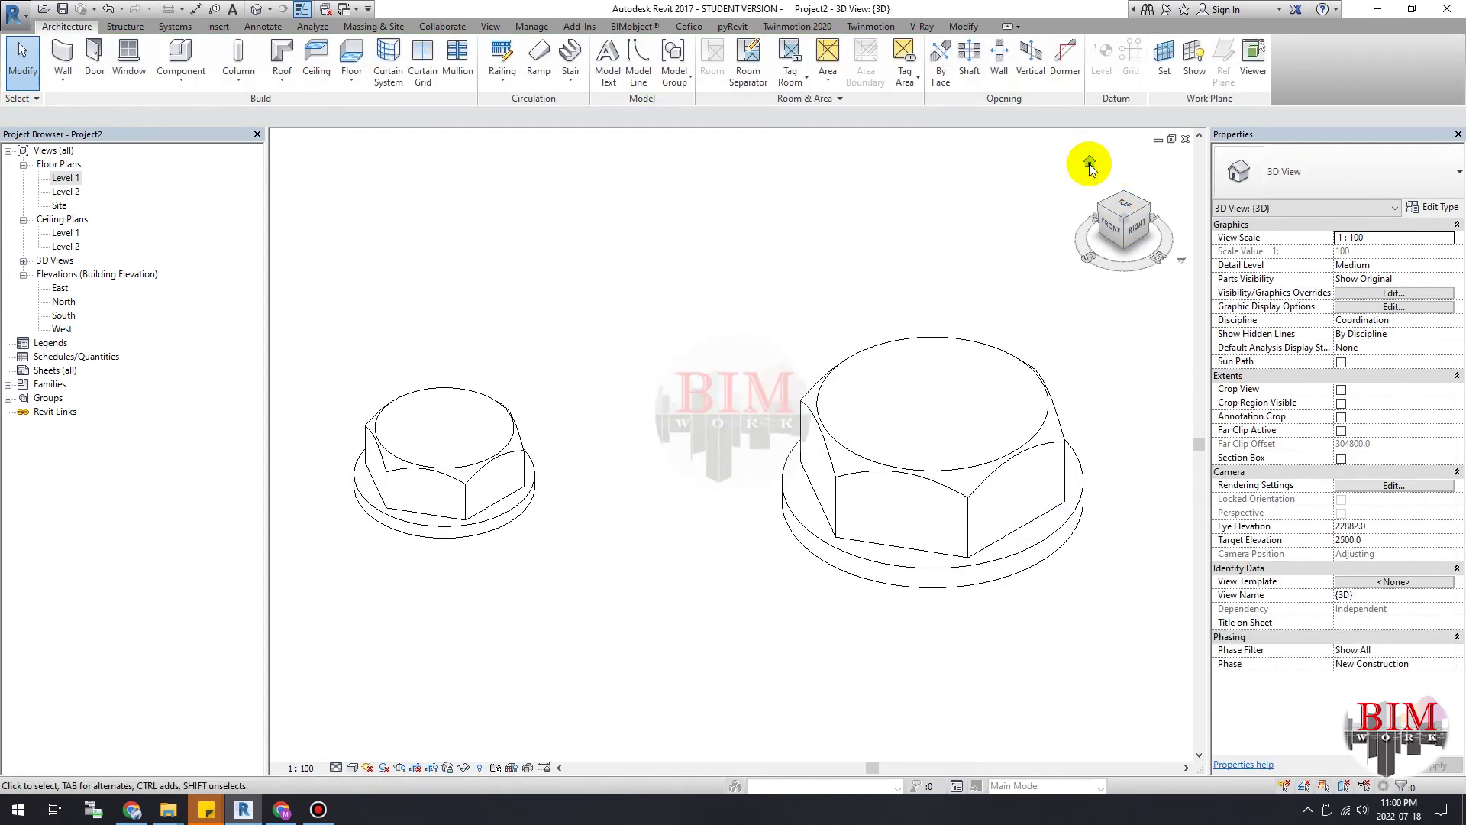
left_click(336, 767)
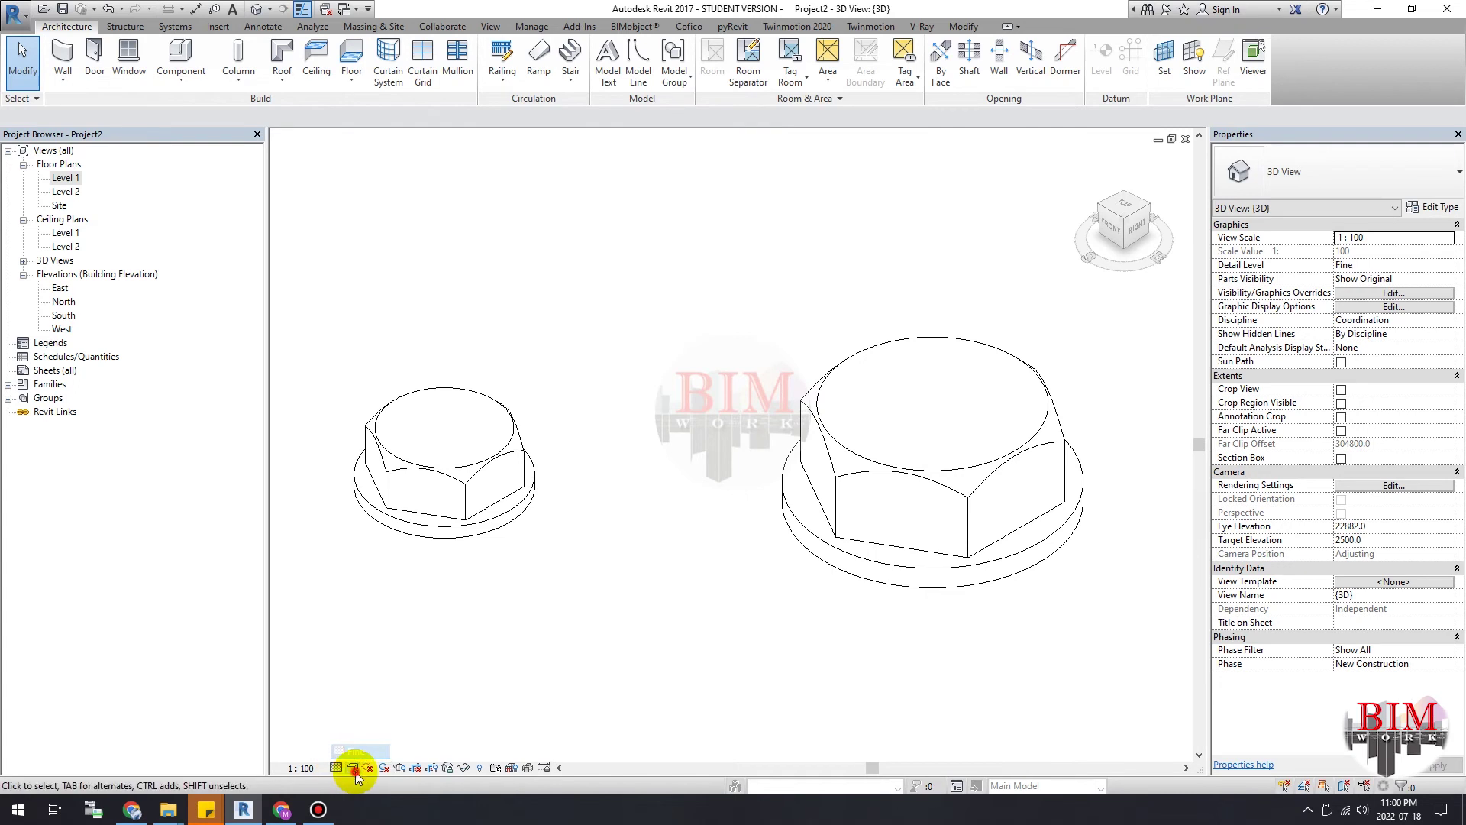
left_click(352, 767)
left_click(363, 699)
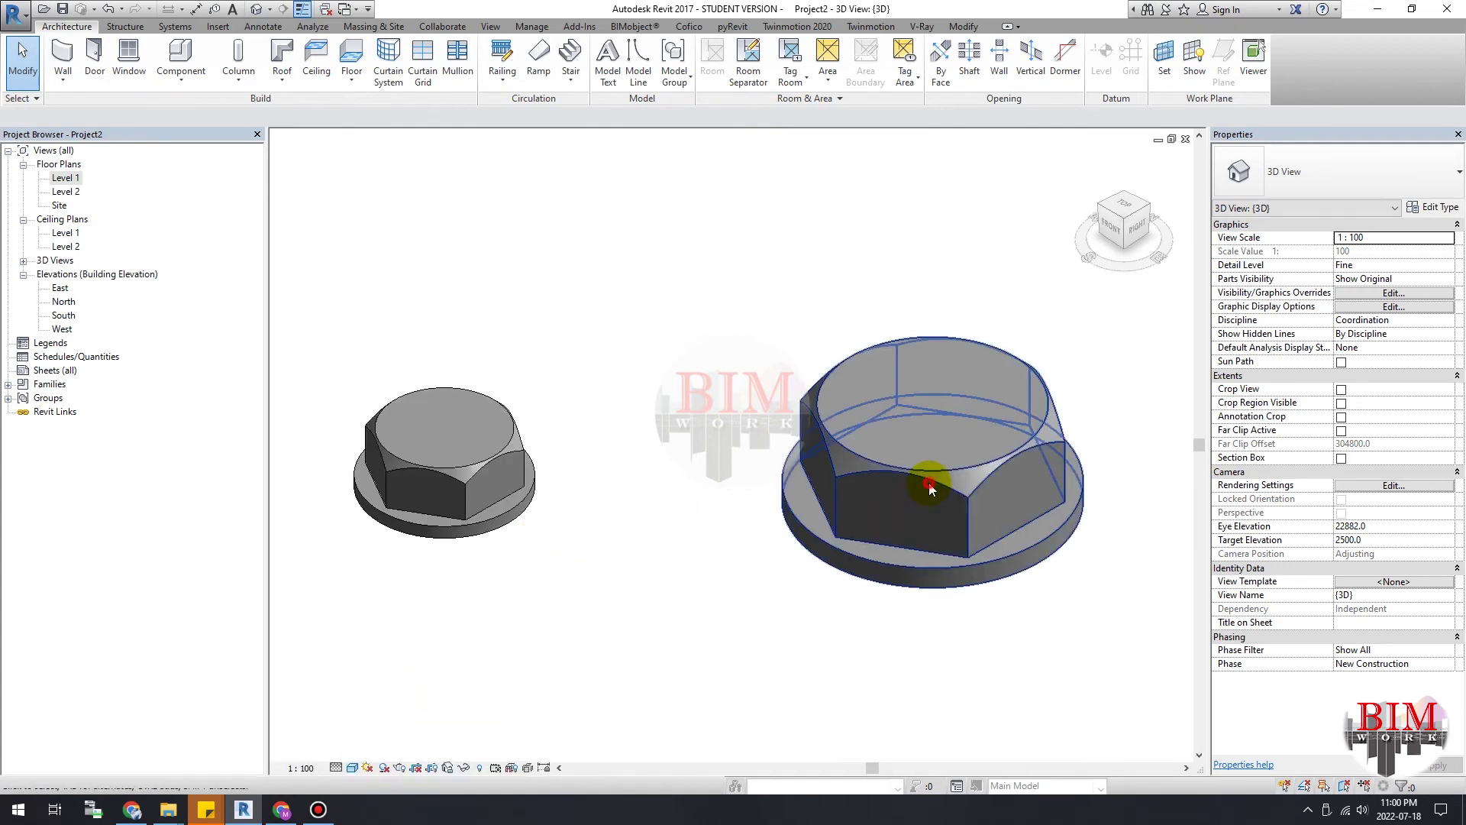
Step: Drag the large nut to the left
left_click(970, 516)
left_click_drag(970, 517, 773, 520)
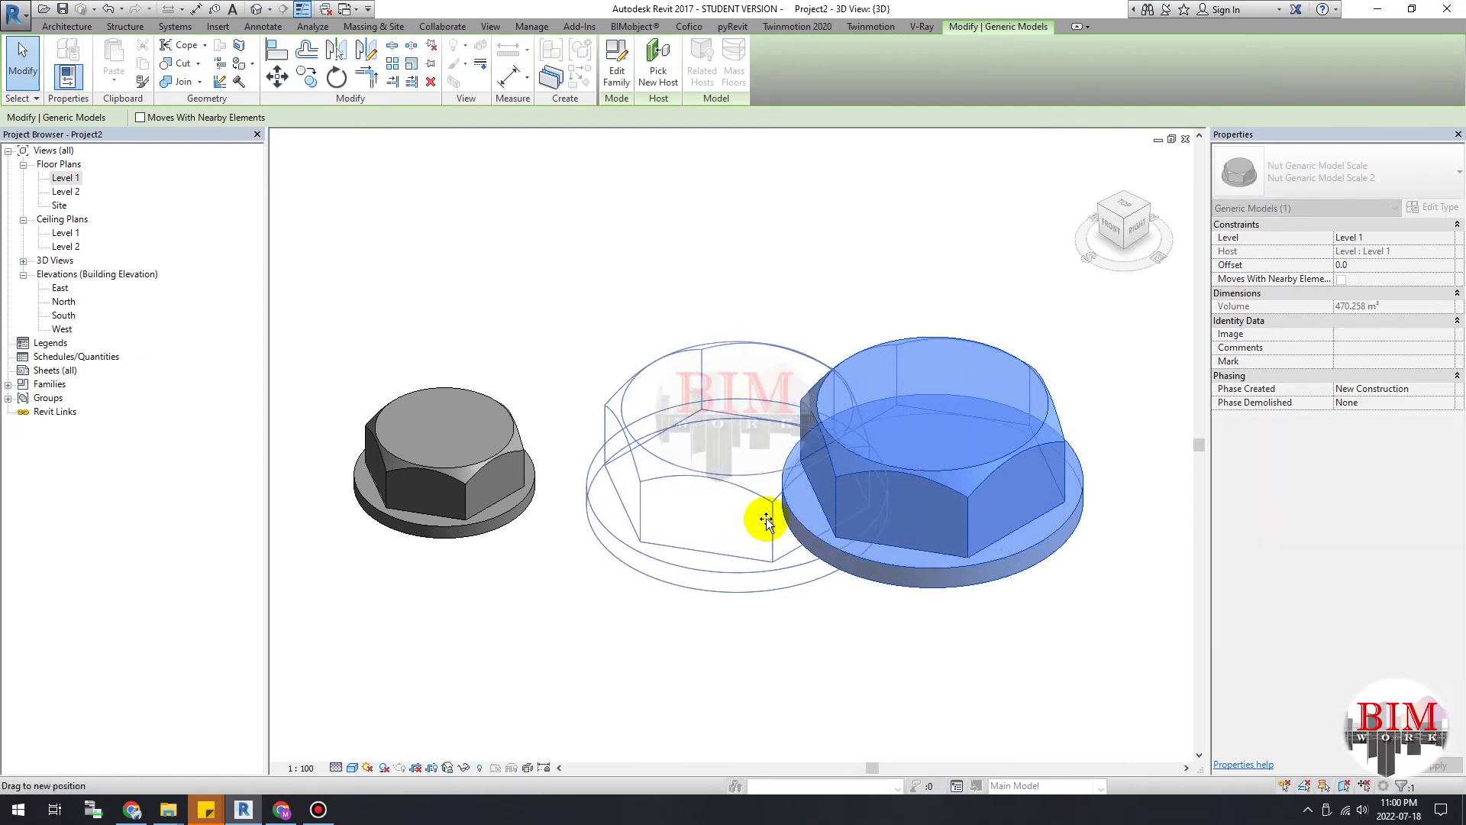
left_click(783, 647)
left_click(1090, 161)
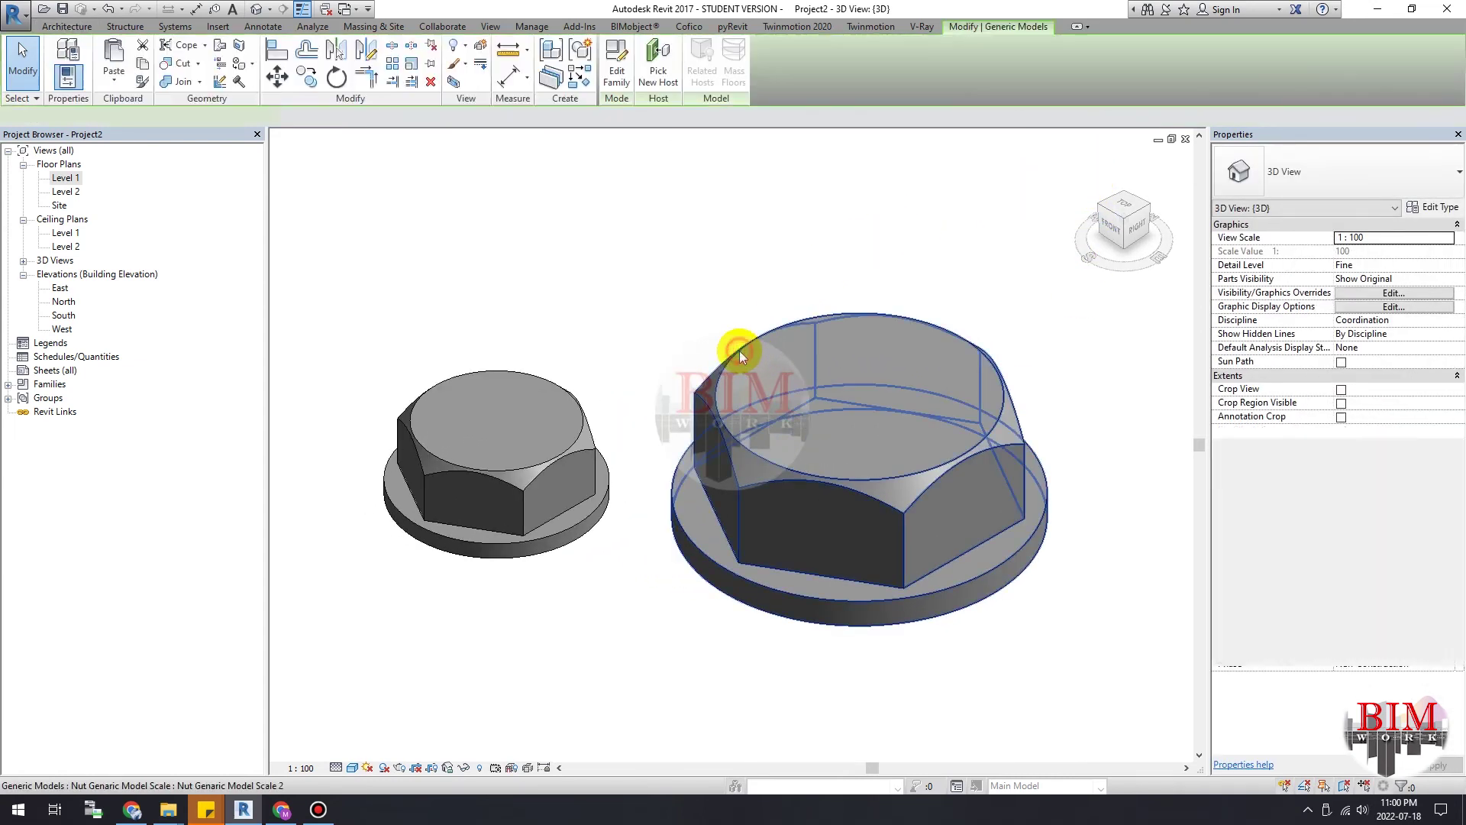
left_click(740, 351)
scroll(738, 389, "down", 3)
Step: Copy the small nut (CO) to a spot above the other two
left_click(649, 436)
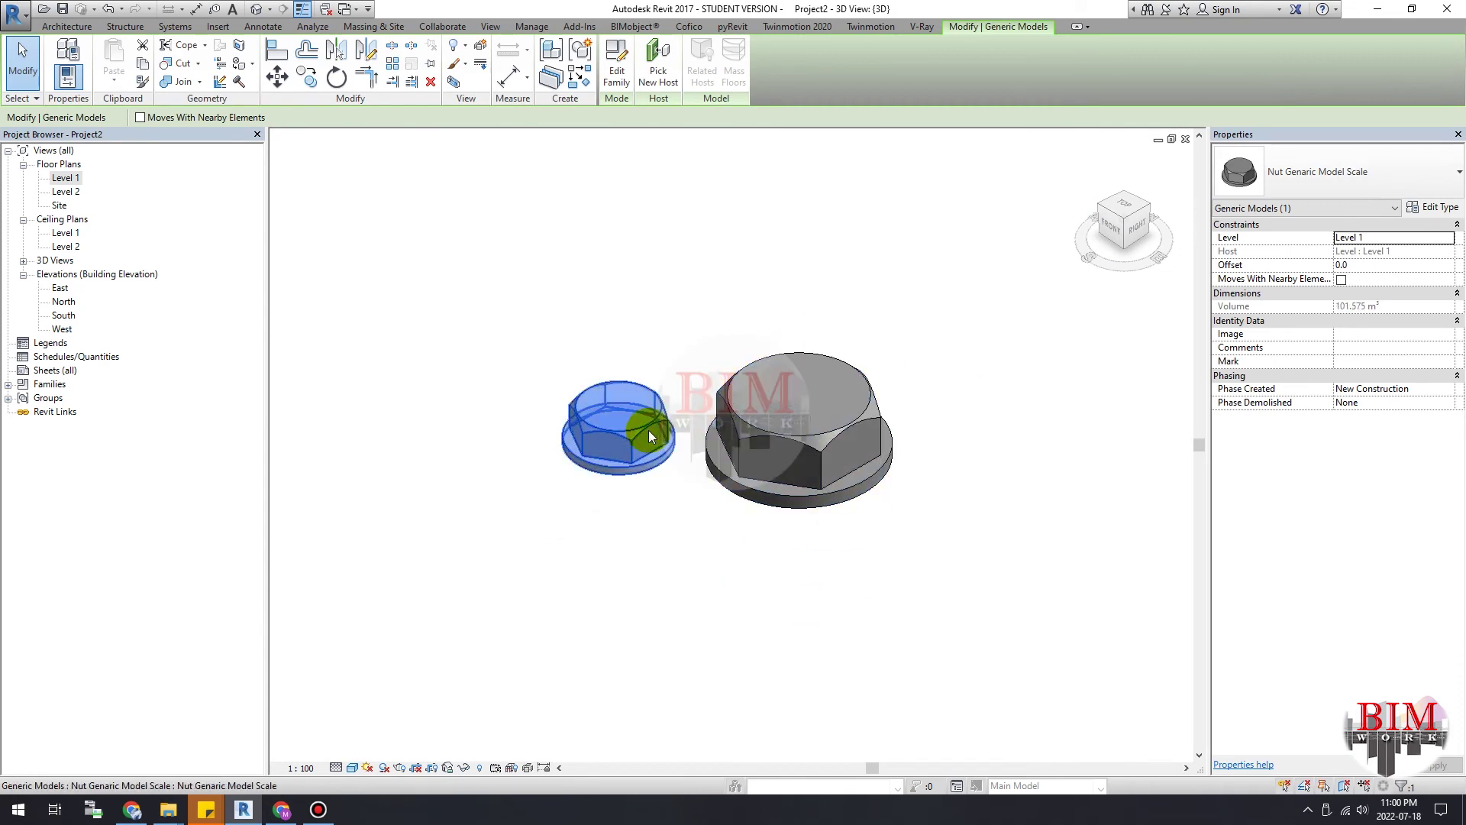
key("c")
key("o")
left_click(625, 411)
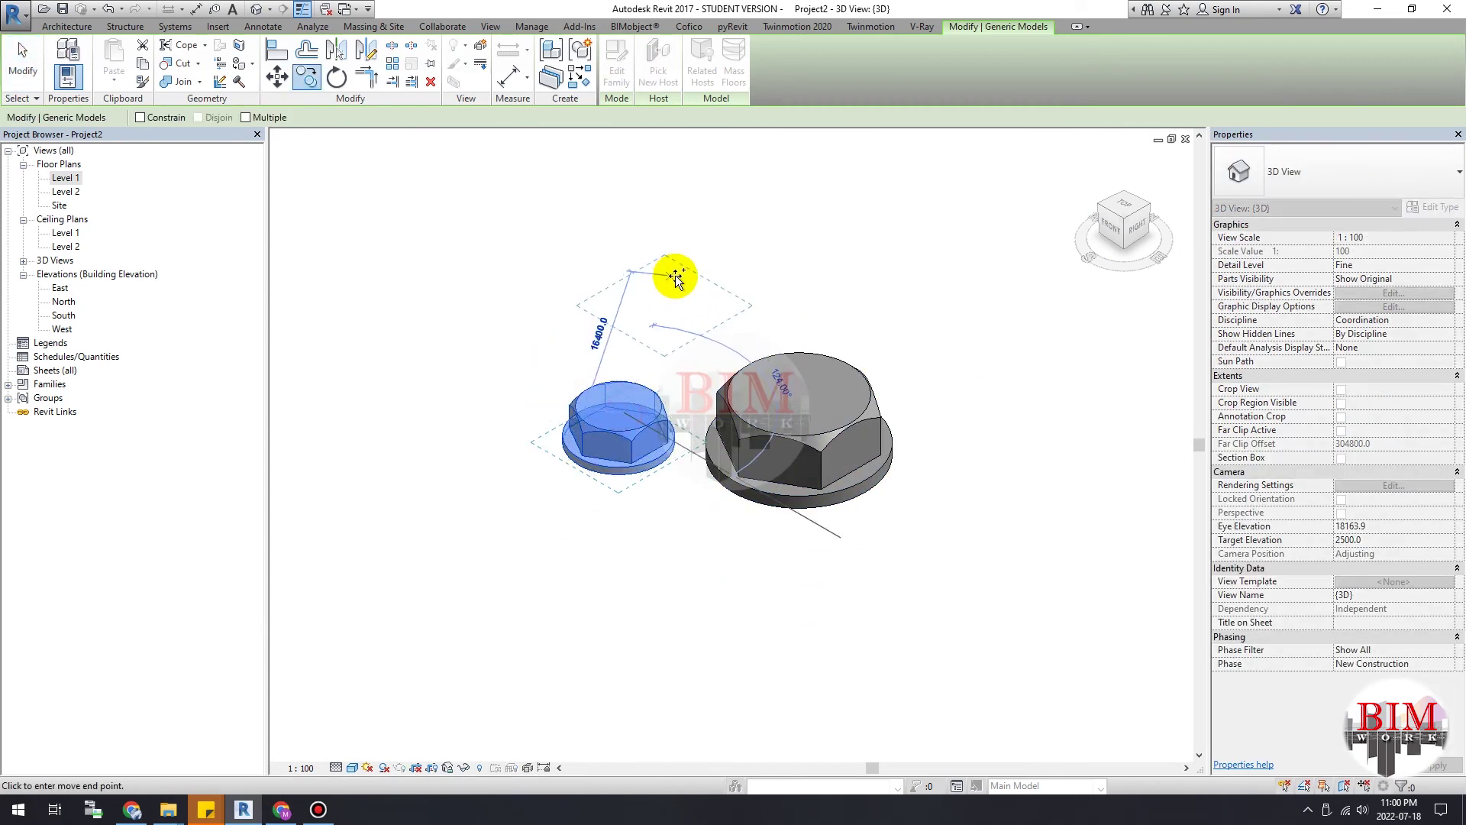
left_click(686, 277)
key("Escape")
Step: Give the top nut a duplicated type, Nut Generic Model Scale 3, with Size 2000
left_click(735, 310)
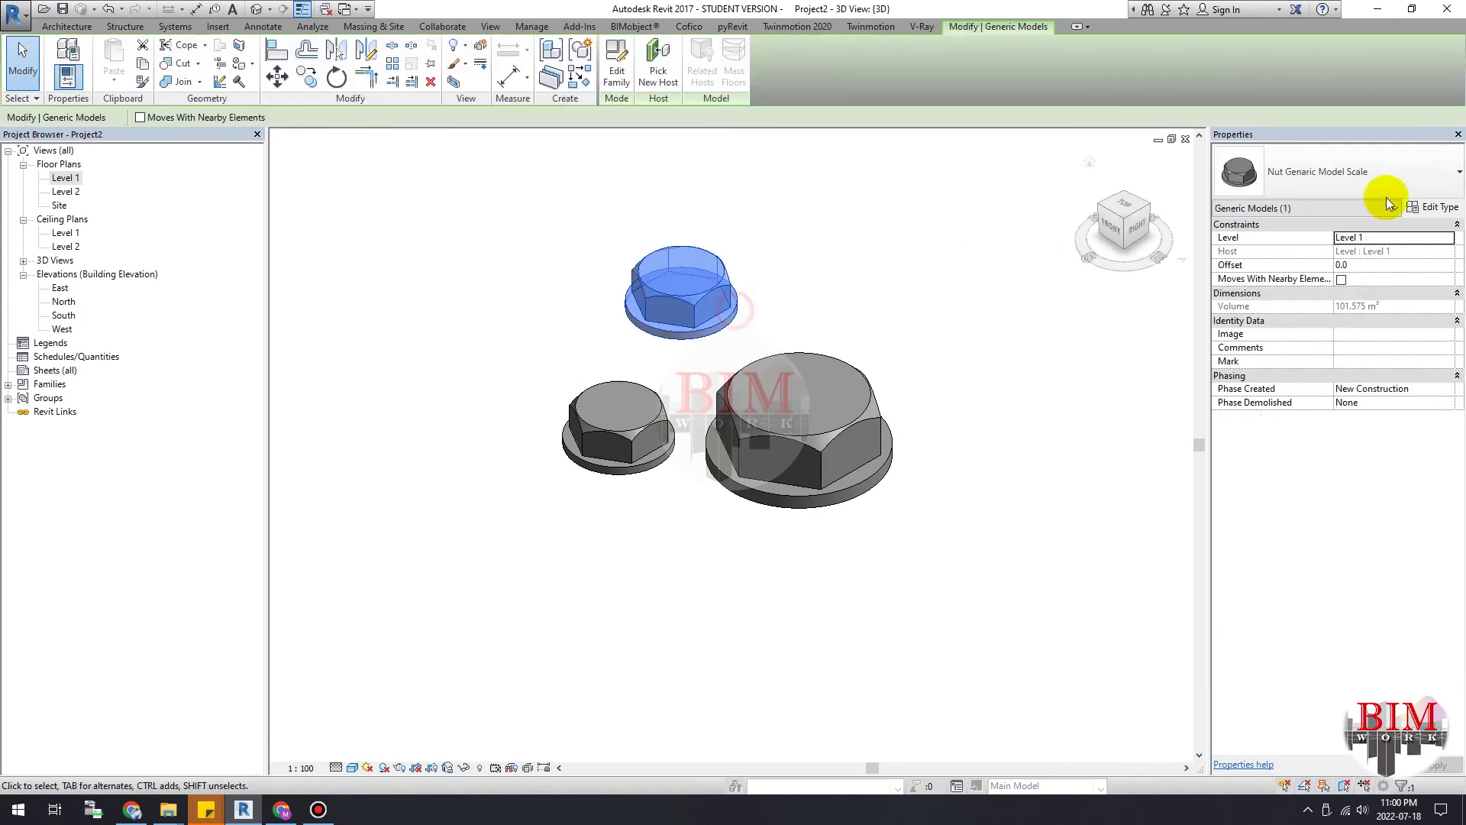
left_click(1434, 207)
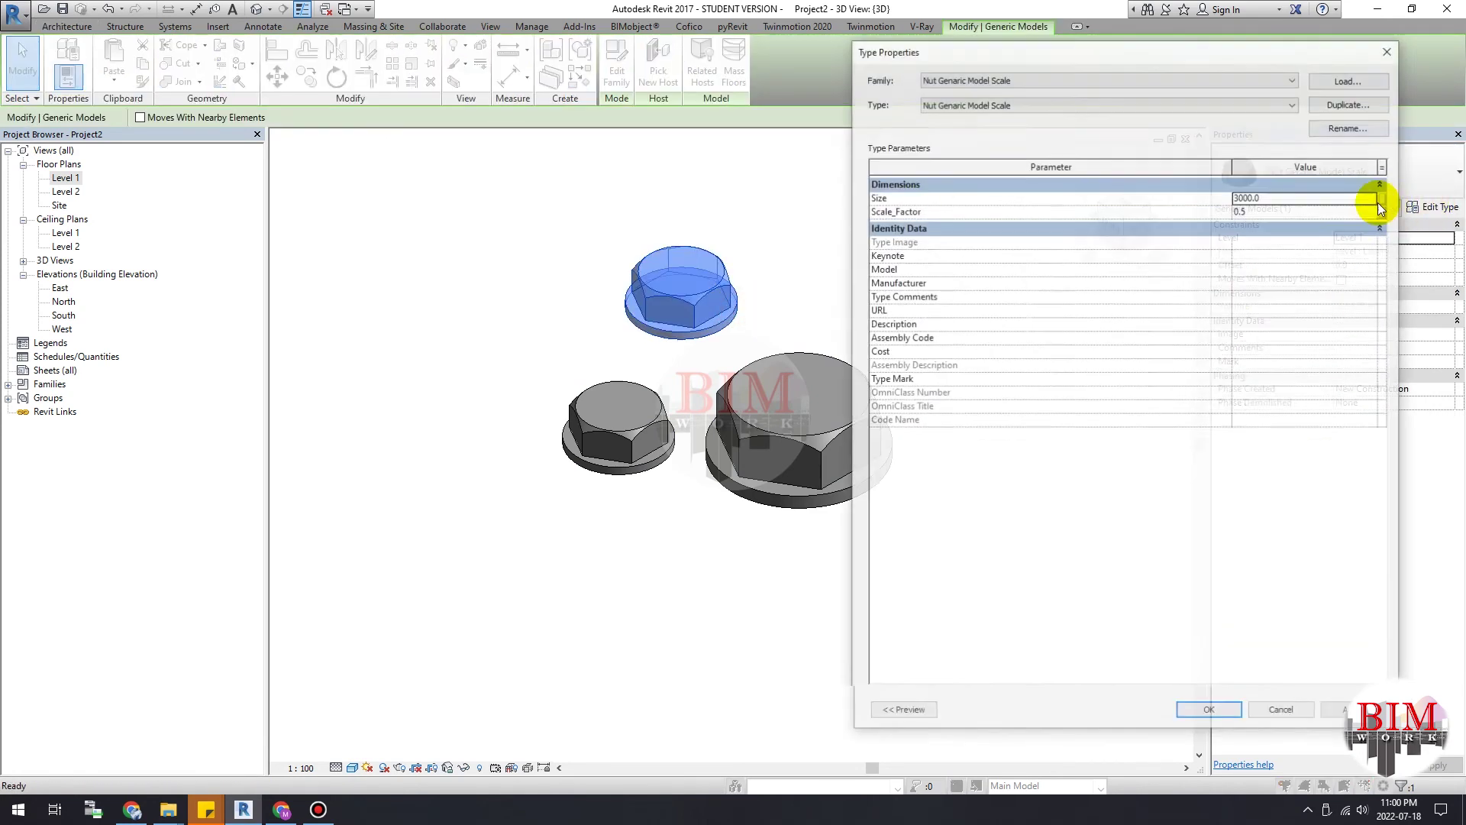
left_click(1350, 103)
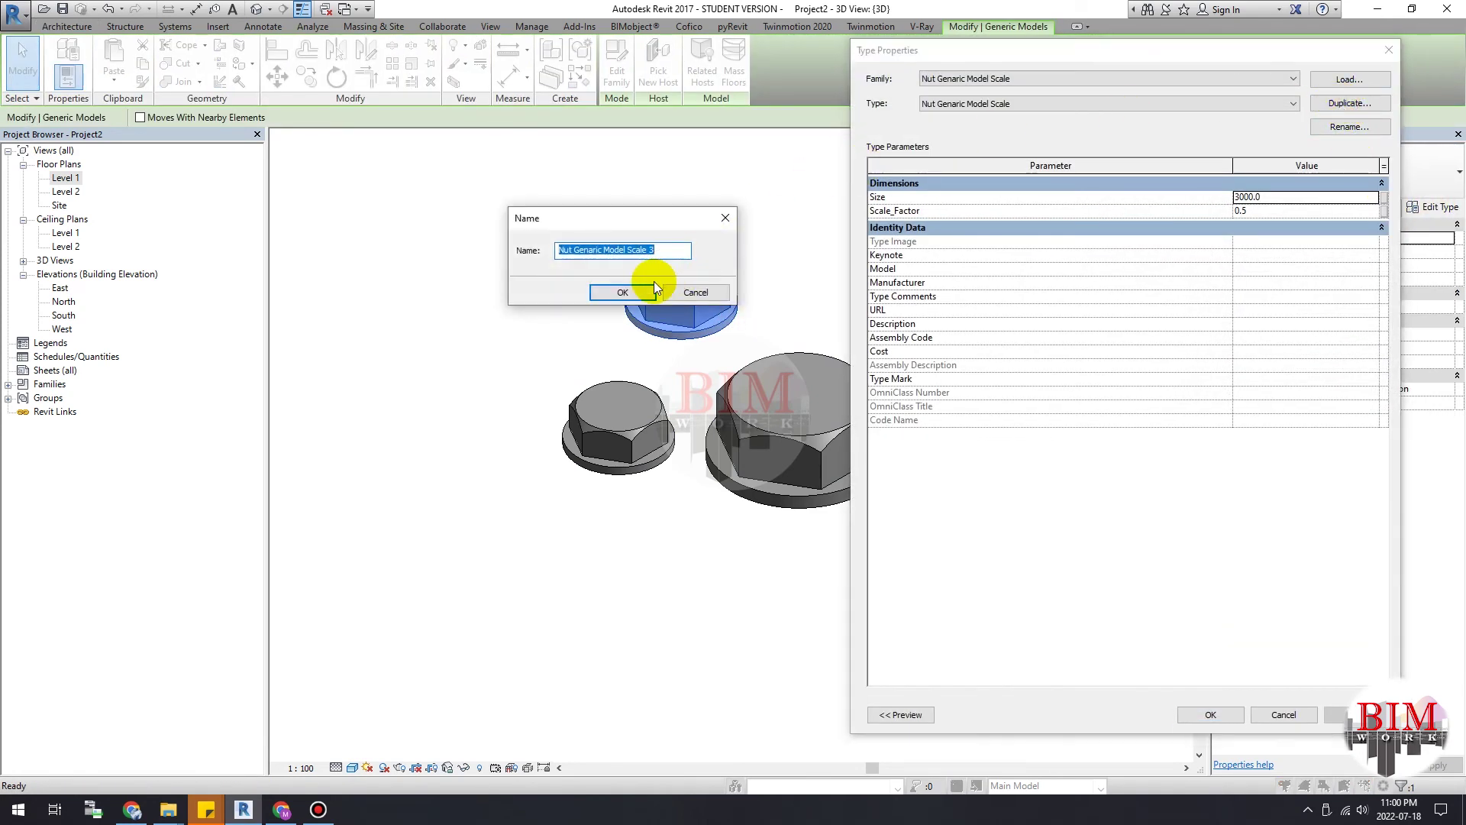
left_click(638, 292)
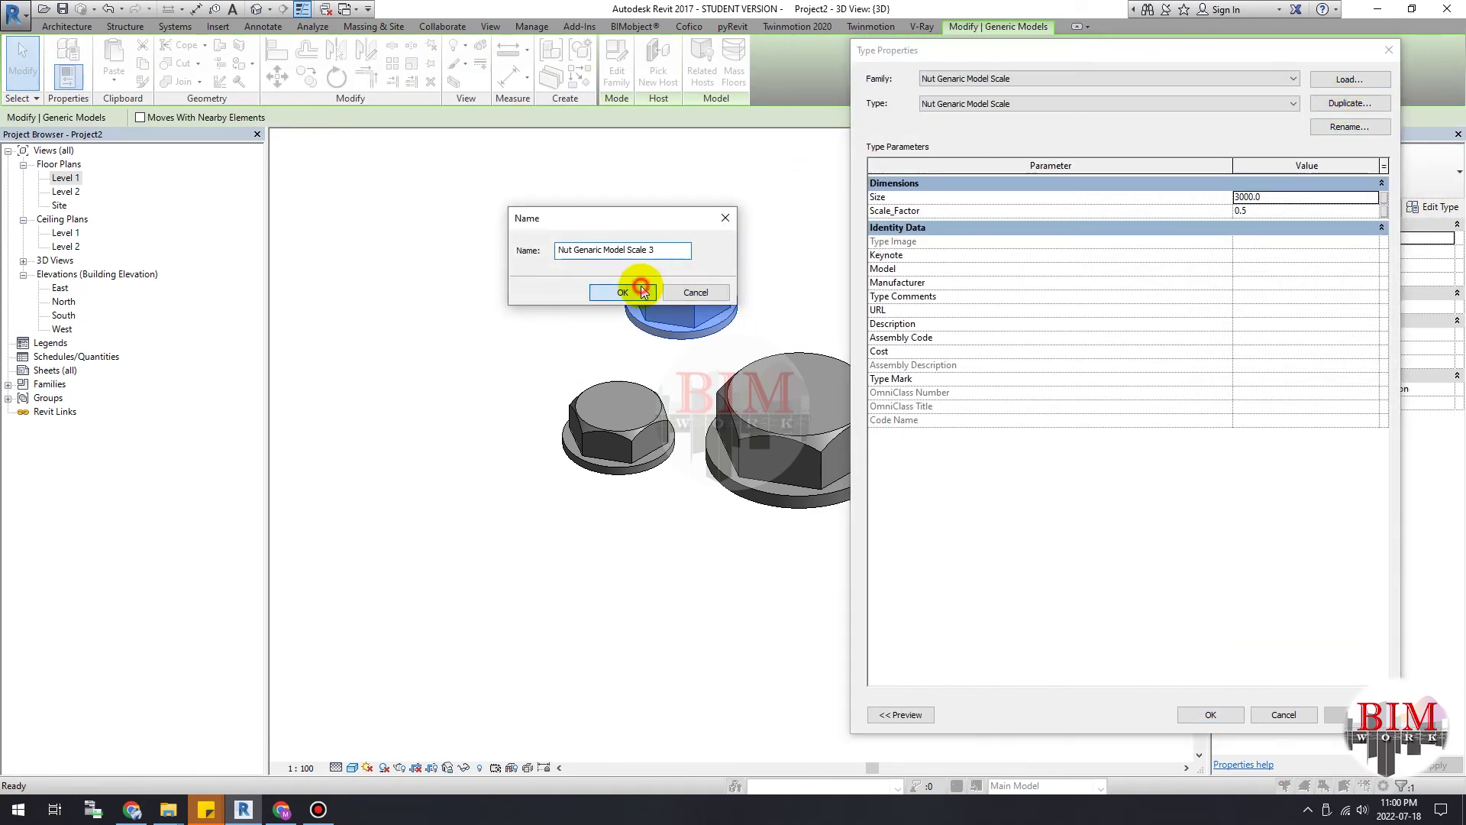
left_click(1305, 198)
type("2000")
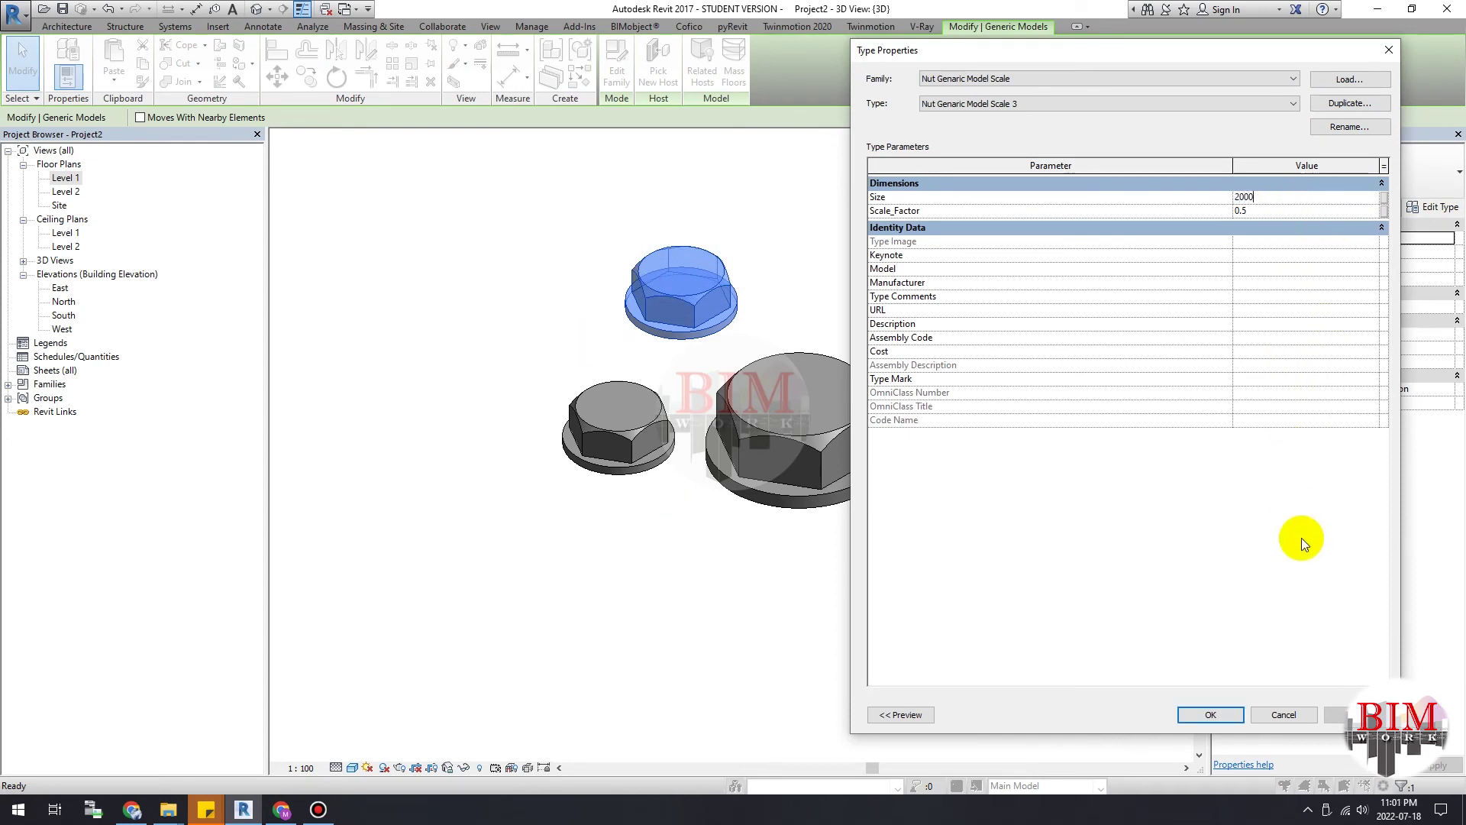
left_click(1240, 715)
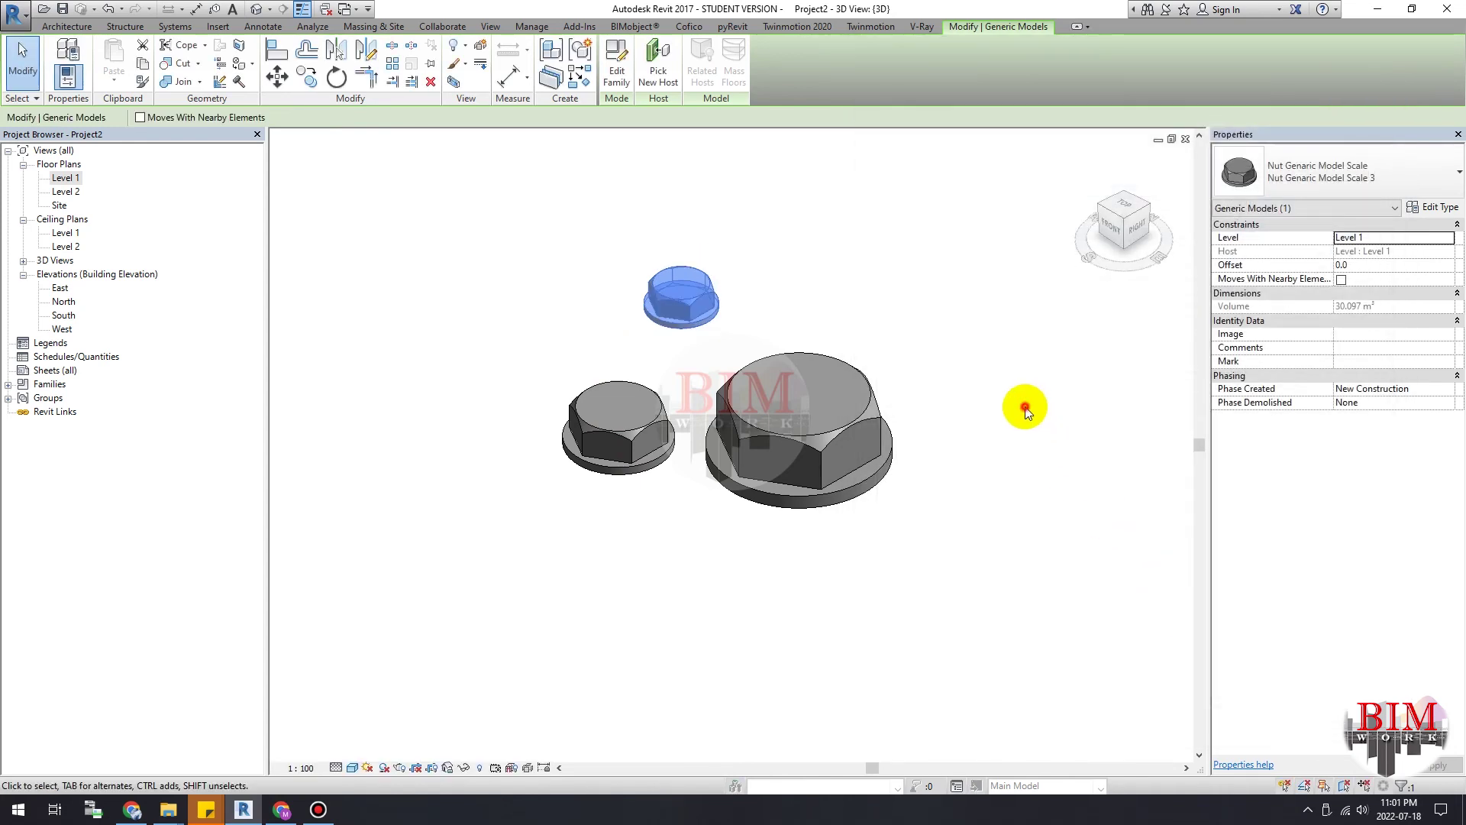
left_click(886, 327)
scroll(773, 313, "up", 1)
scroll(773, 313, "up", 2)
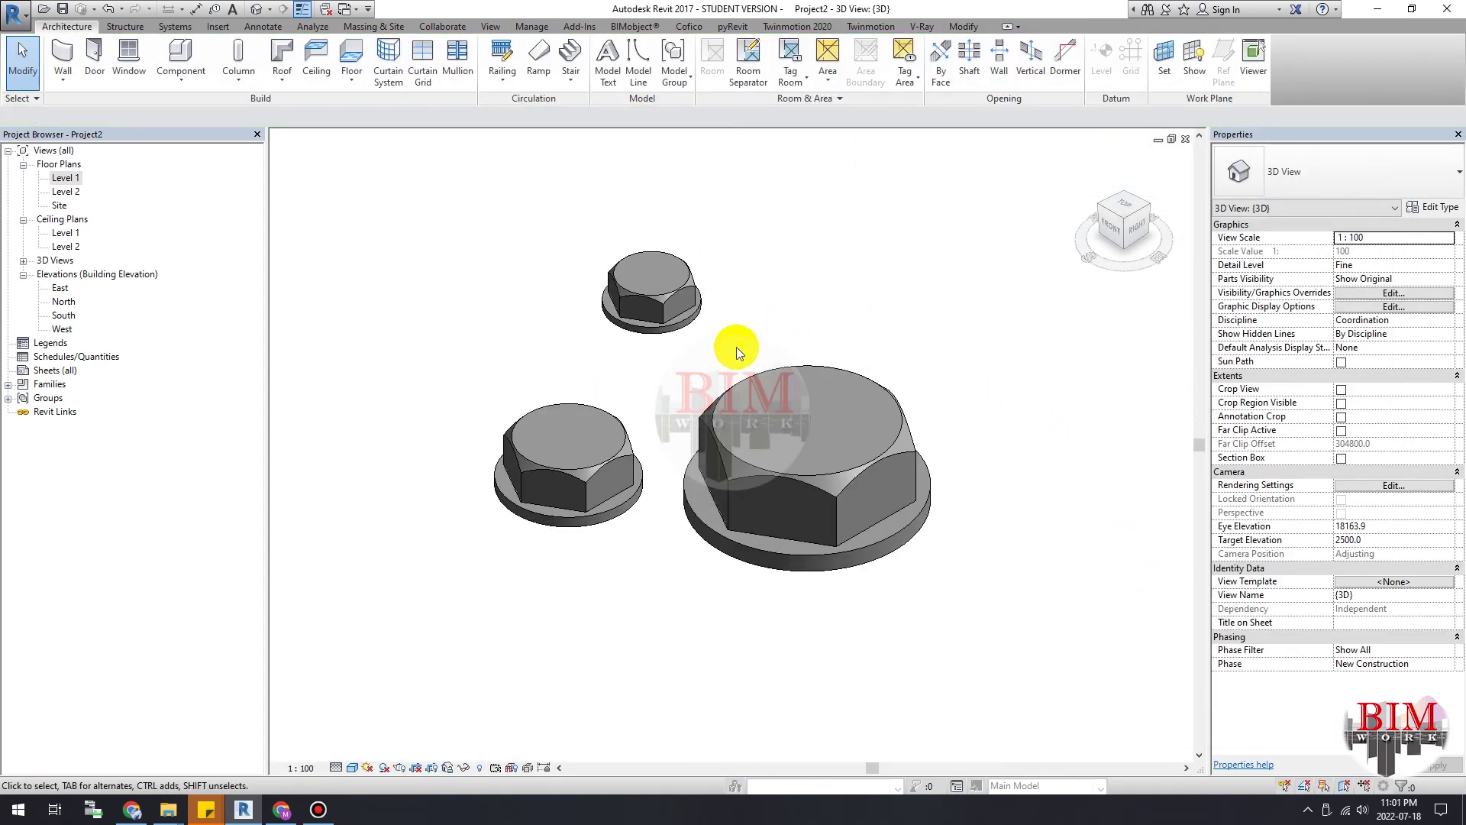
Step: Reset the 3D view to Home and orbit to a lower, front-facing angle
left_click(1093, 159)
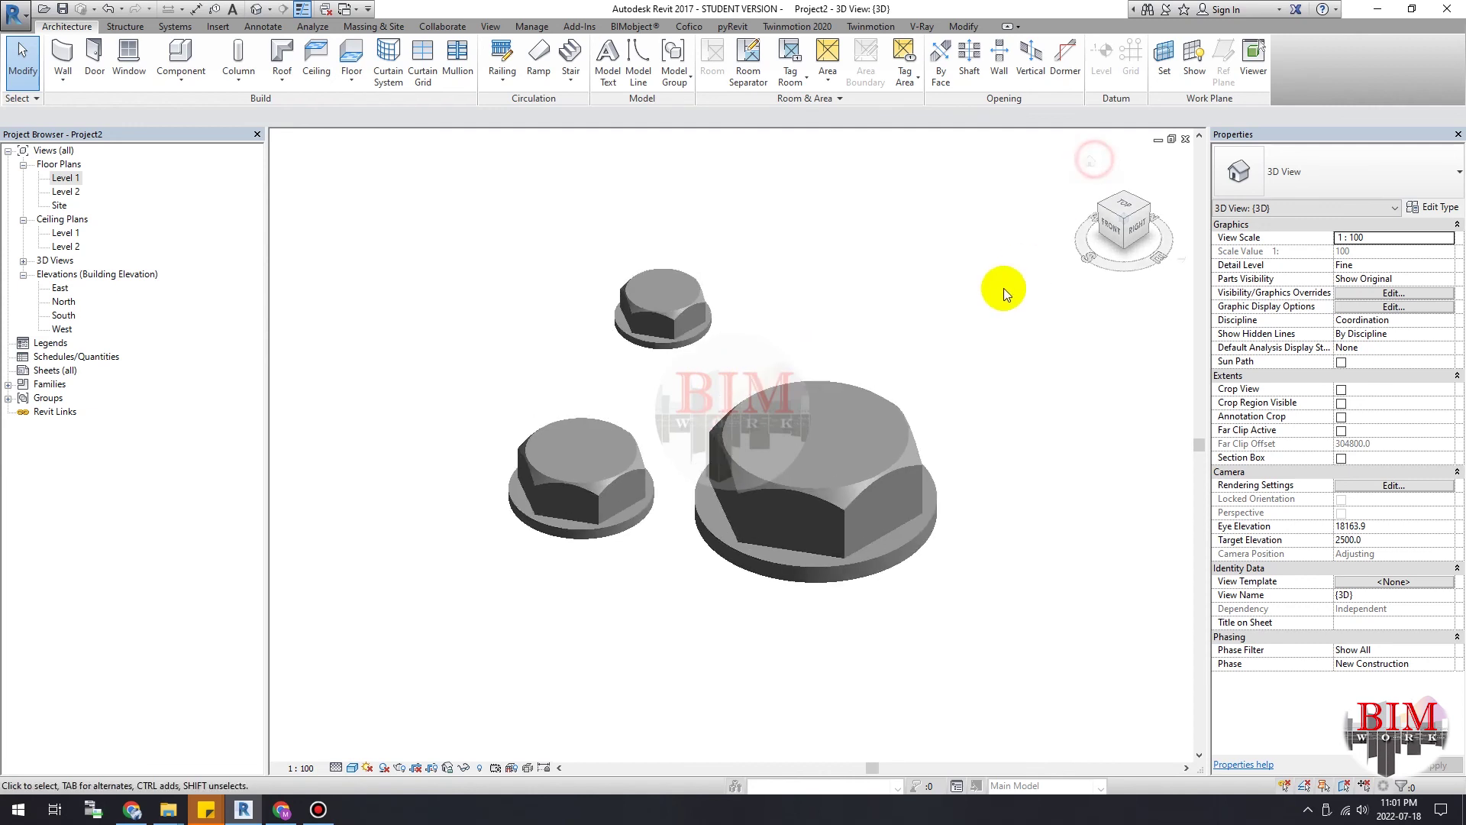
mouse_move(625, 496)
middle_mouse_down("shift")
mouse_move(664, 366)
mouse_move(740, 328)
mouse_move(779, 275)
mouse_move(673, 407)
mouse_move(1031, 311)
middle_mouse_up("shift")
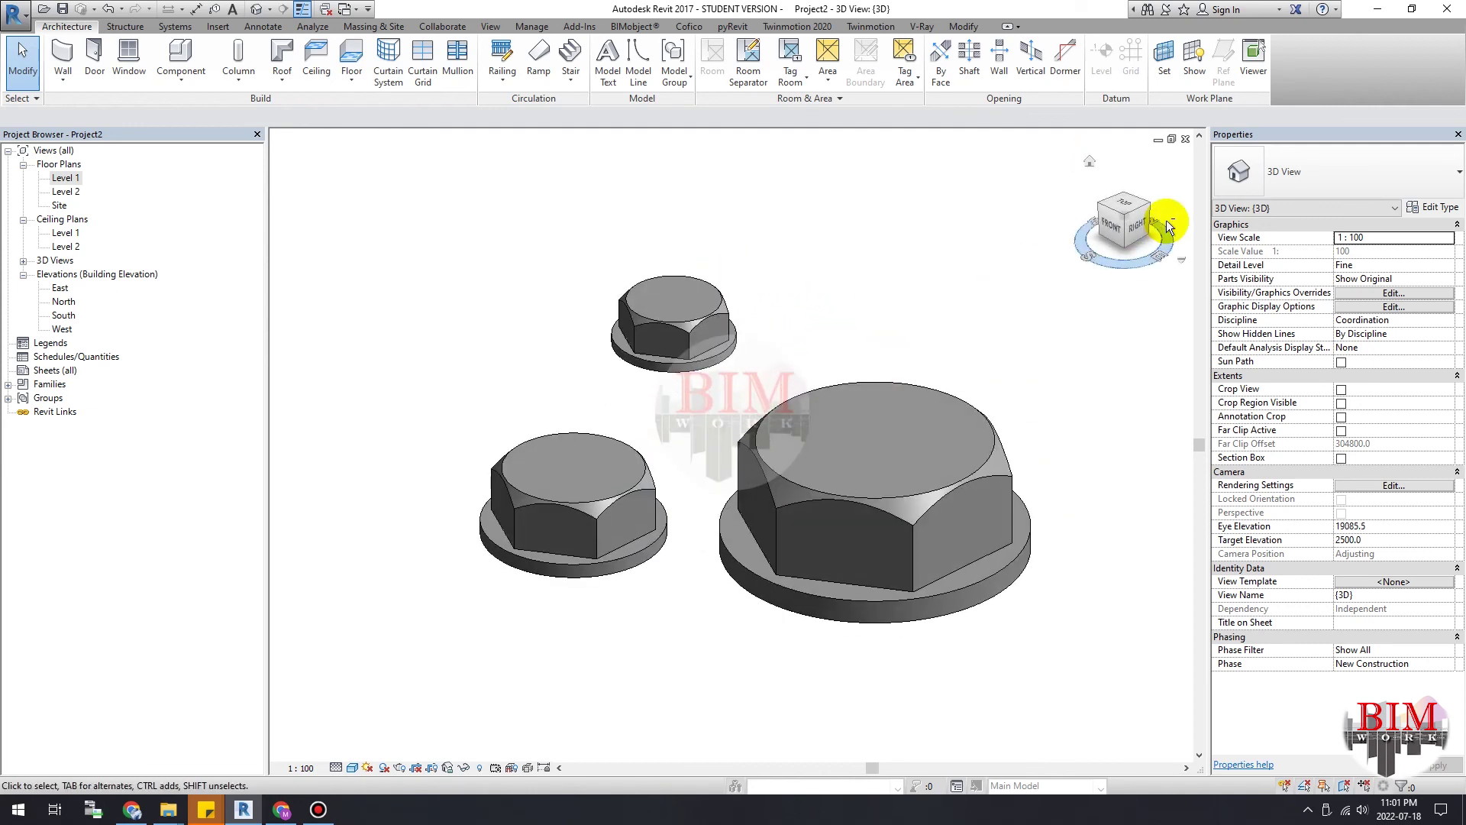